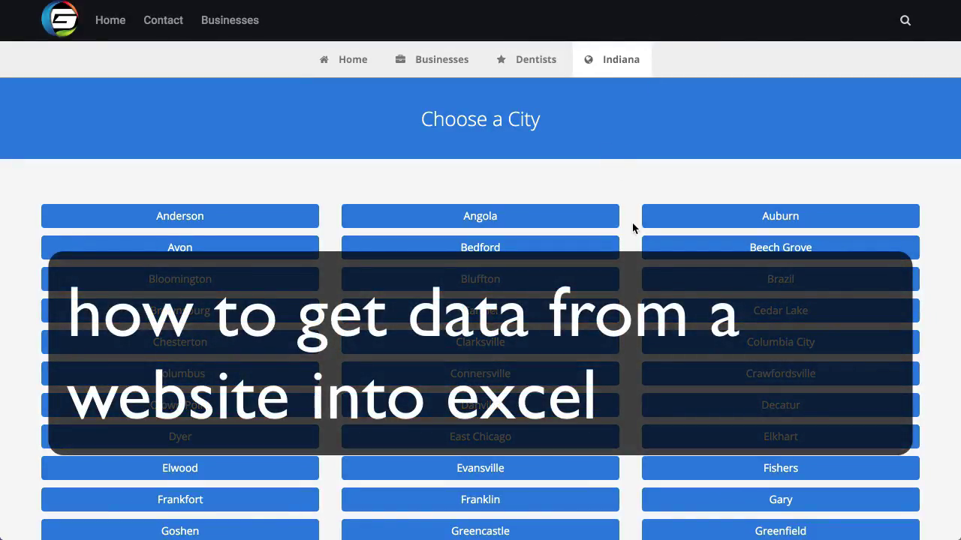
Step: Look through the full list of Indiana cities on the Choose a City page, from Anderson to Zionsville
scroll(613, 201, "down", 8)
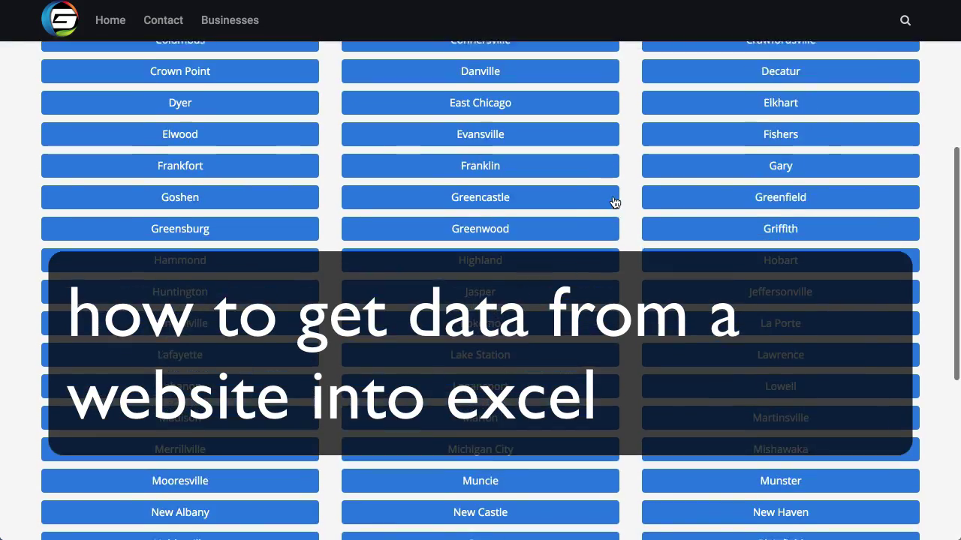
scroll(613, 201, "up", 8)
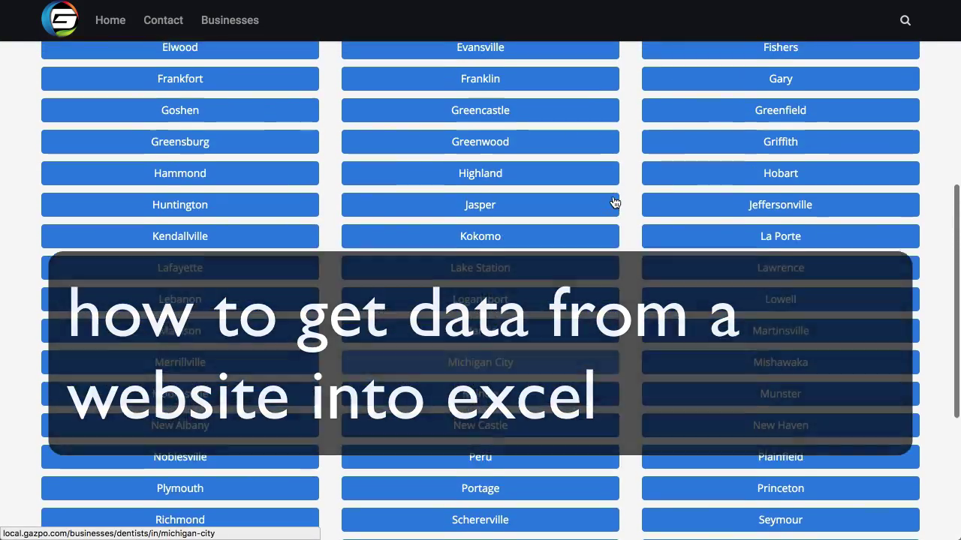
scroll(613, 202, "up", 2)
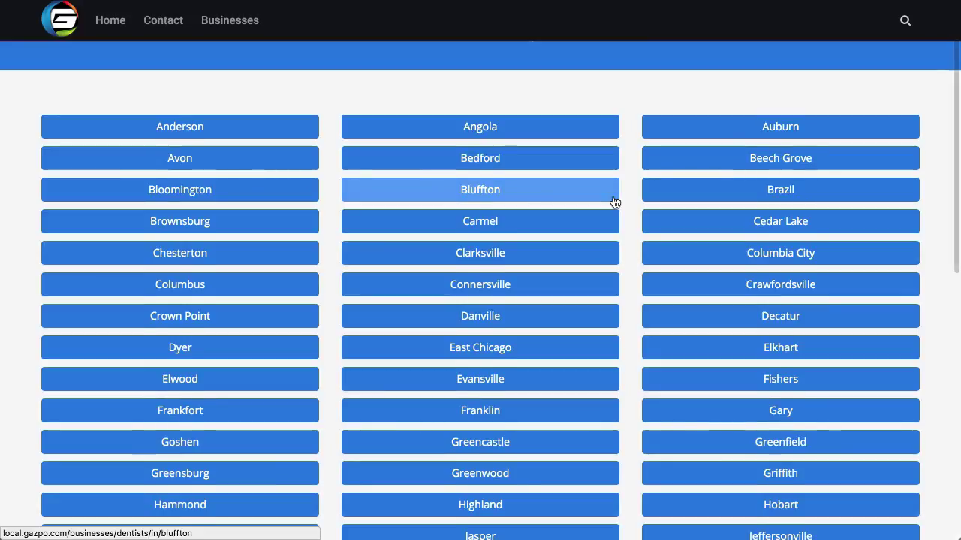
scroll(613, 201, "down", 3)
scroll(616, 249, "down", 5)
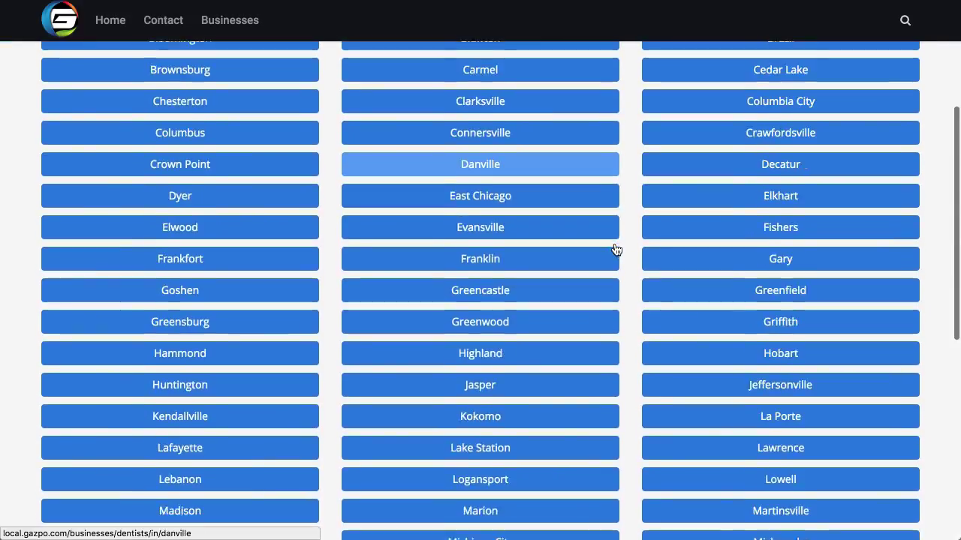
scroll(615, 249, "down", 4)
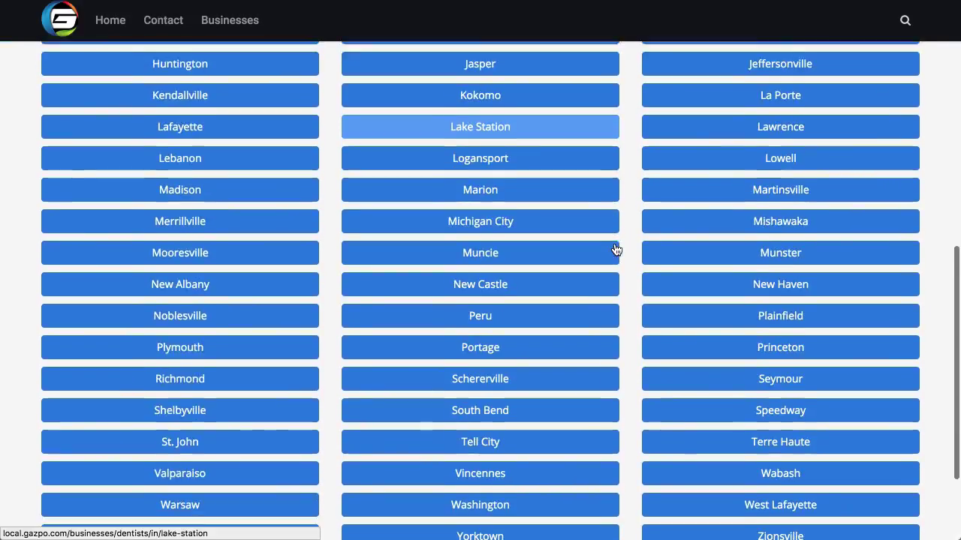
scroll(616, 249, "up", 12)
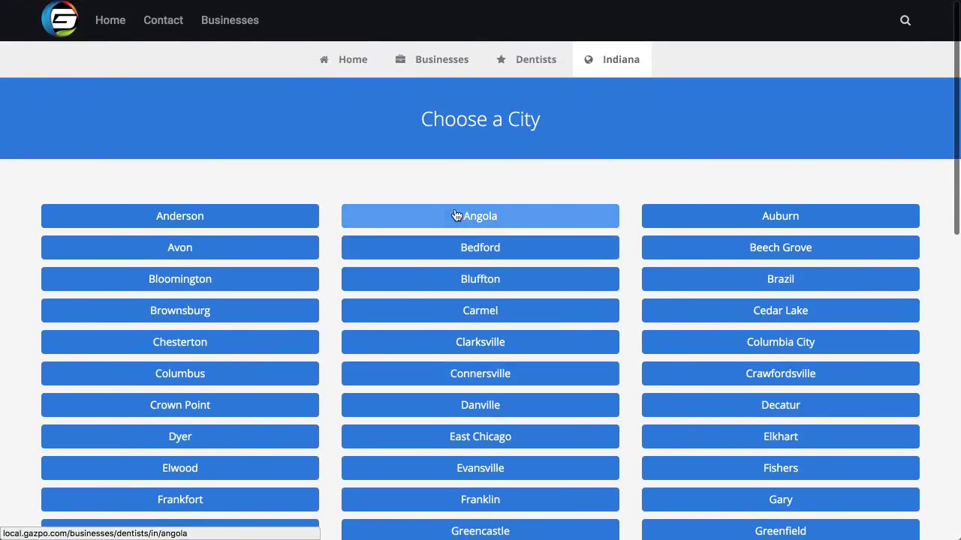
left_click_drag(461, 217, 427, 195)
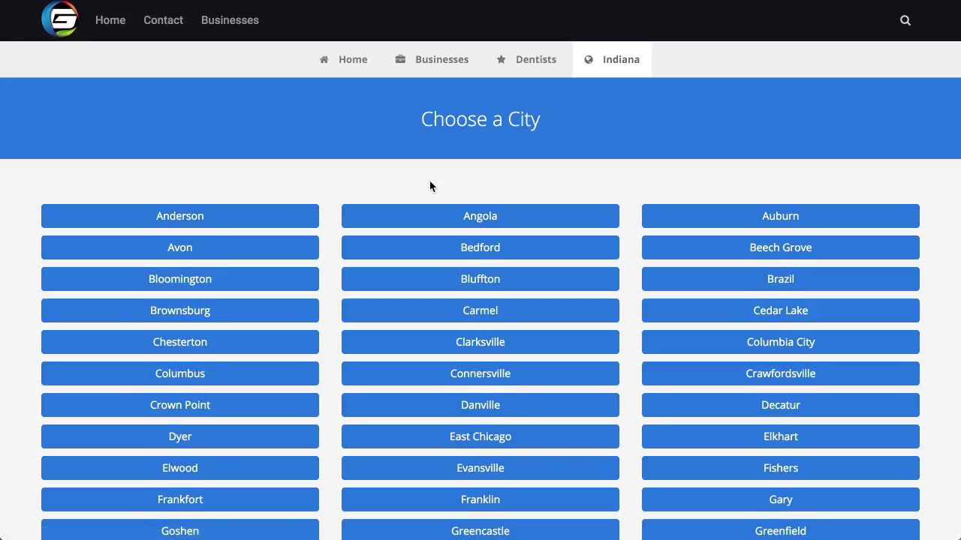
scroll(429, 187, "down", 7)
scroll(430, 181, "down", 2)
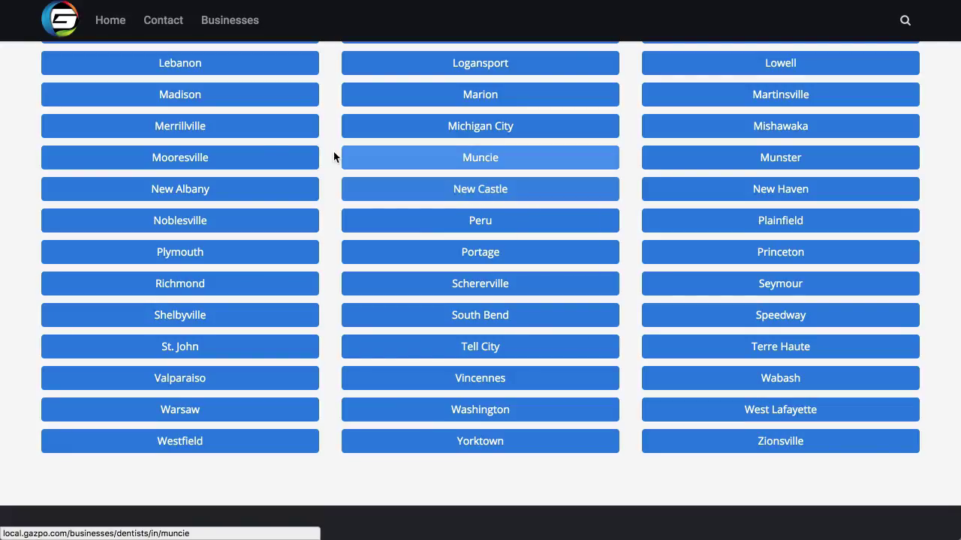
scroll(280, 220, "up", 8)
scroll(279, 219, "up", 4)
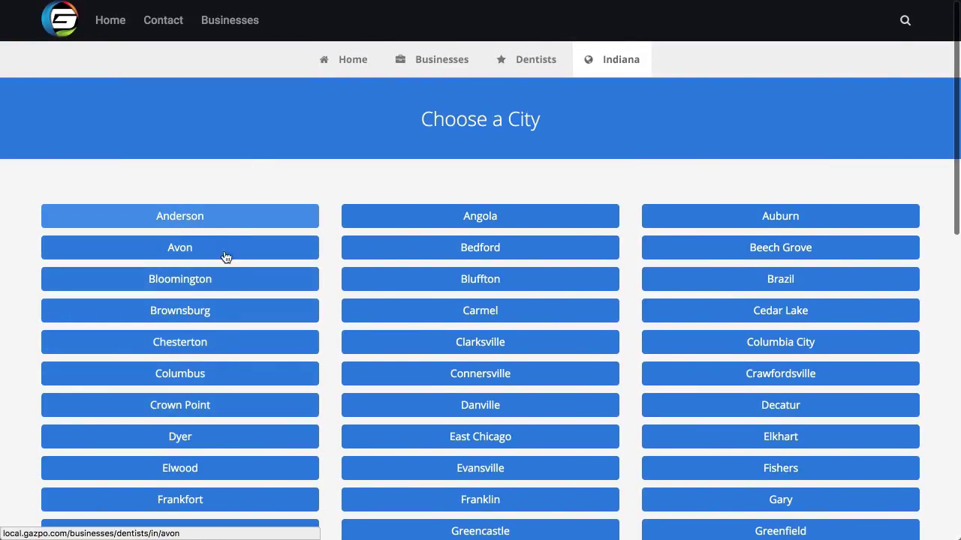
scroll(547, 194, "down", 7)
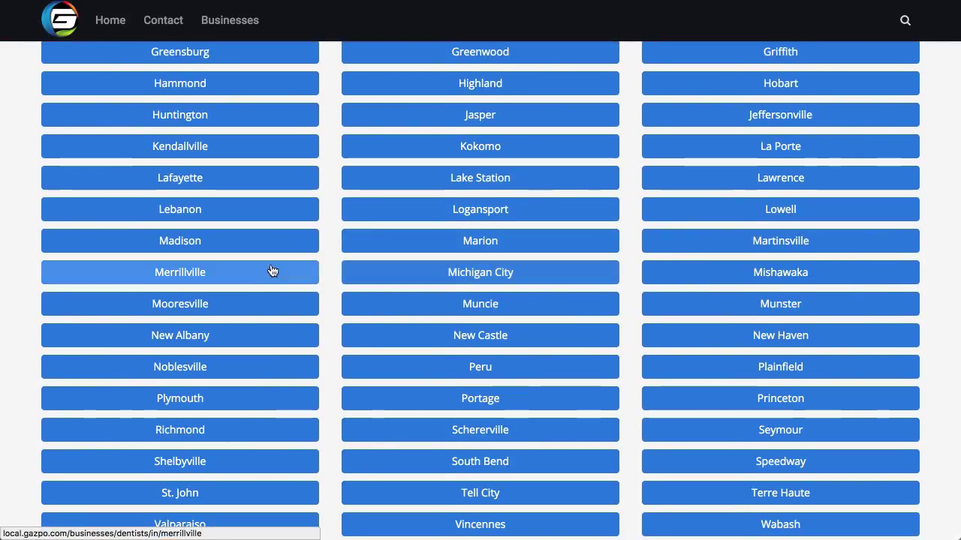
scroll(580, 271, "up", 7)
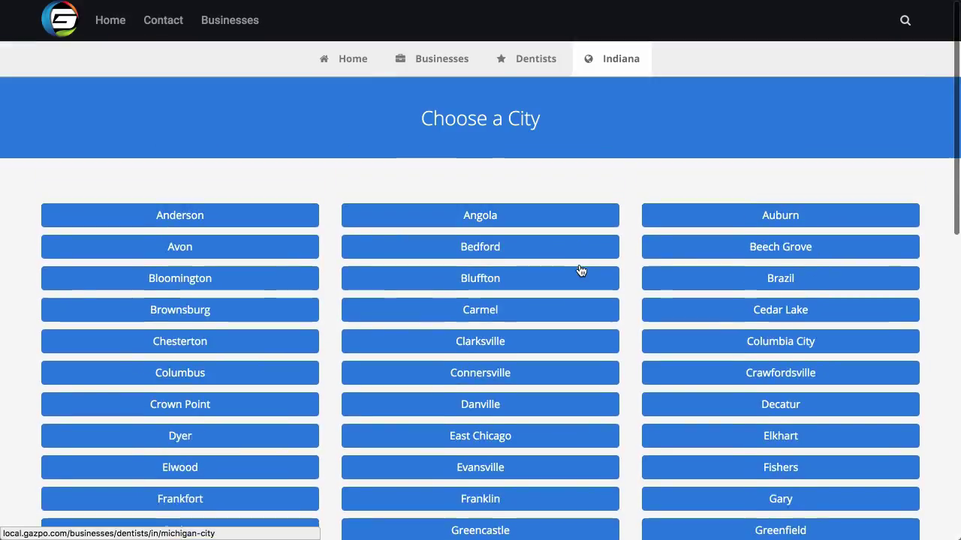
scroll(578, 259, "down", 1)
scroll(578, 259, "up", 1)
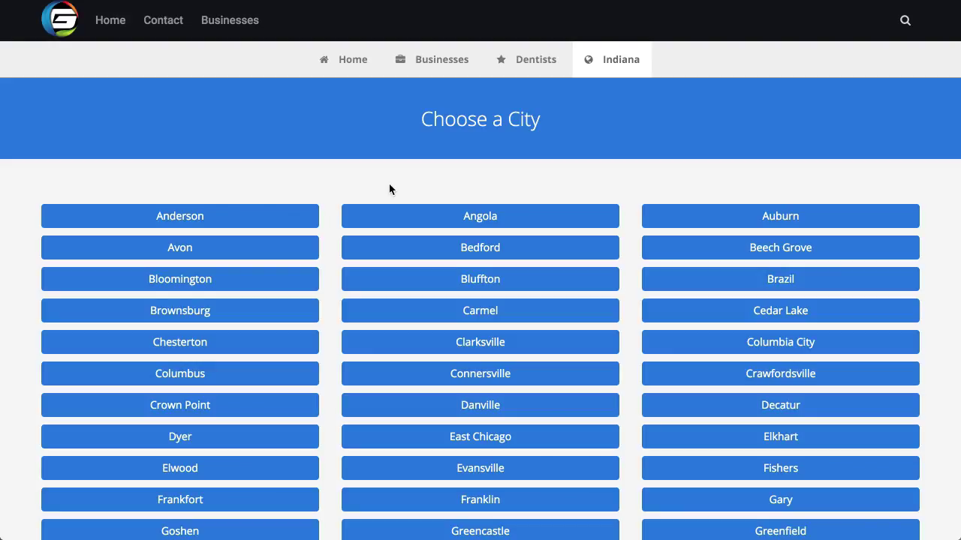
scroll(388, 281, "down", 3)
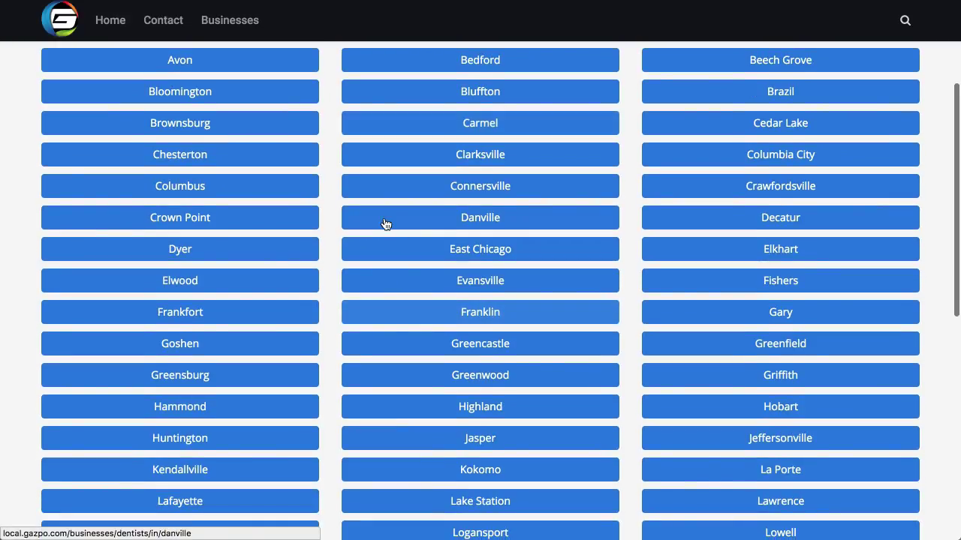
scroll(445, 251, "down", 7)
scroll(446, 251, "up", 3)
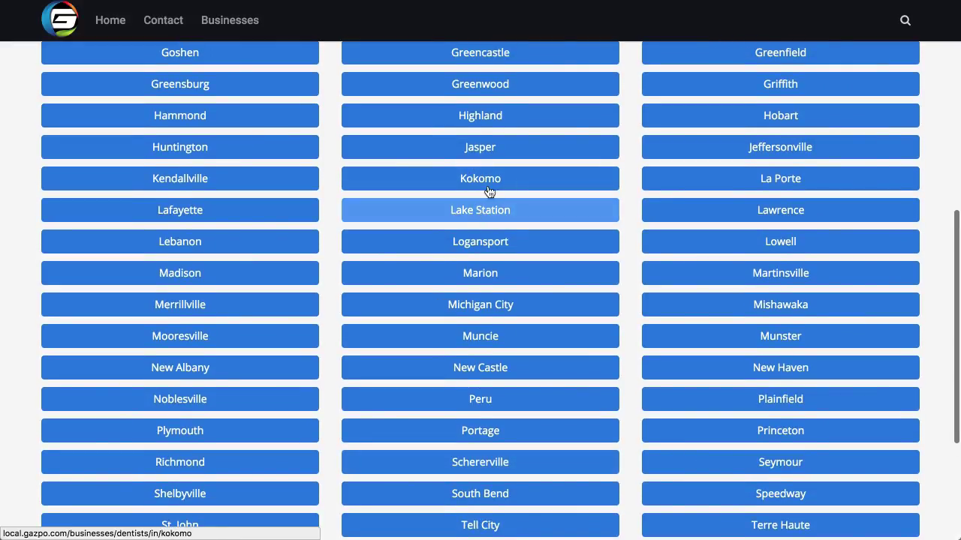
scroll(493, 187, "up", 7)
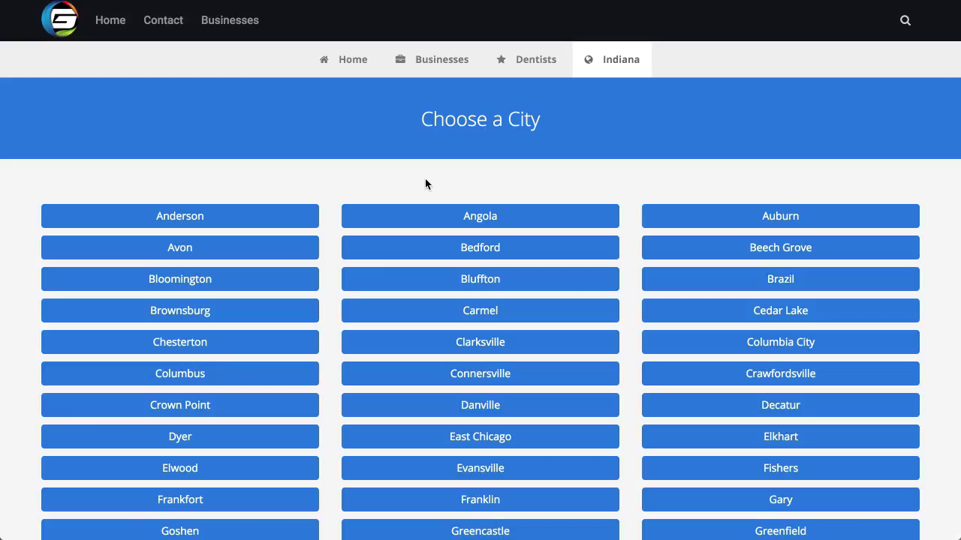
right_click(421, 187)
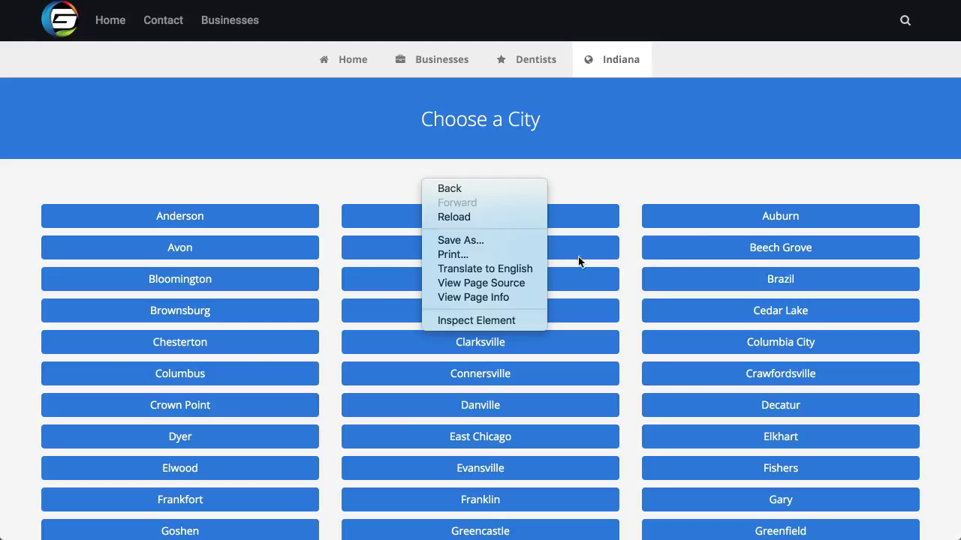
left_click(605, 183)
right_click(533, 183)
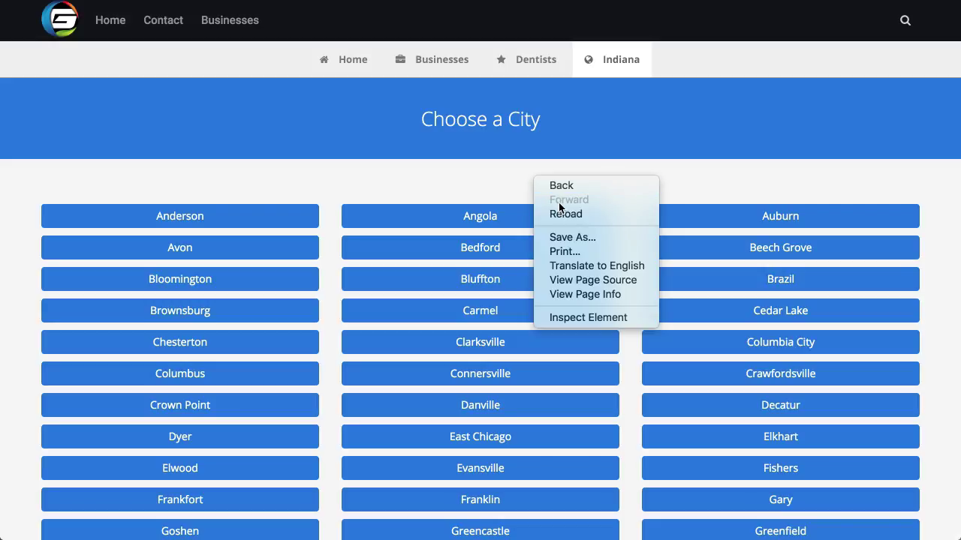
left_click(496, 173)
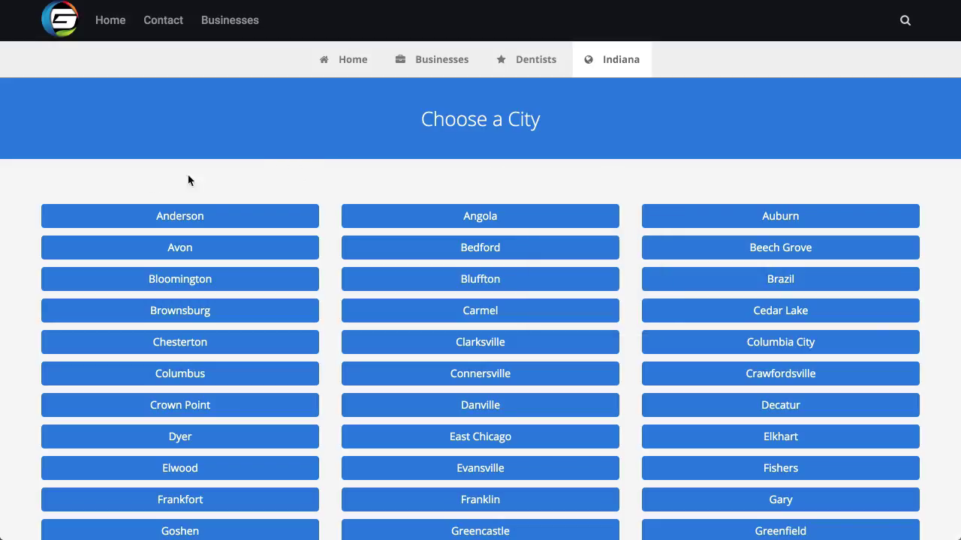
Step: Open the HTML source of the Choose a City page and go to the city link entries
right_click(466, 180)
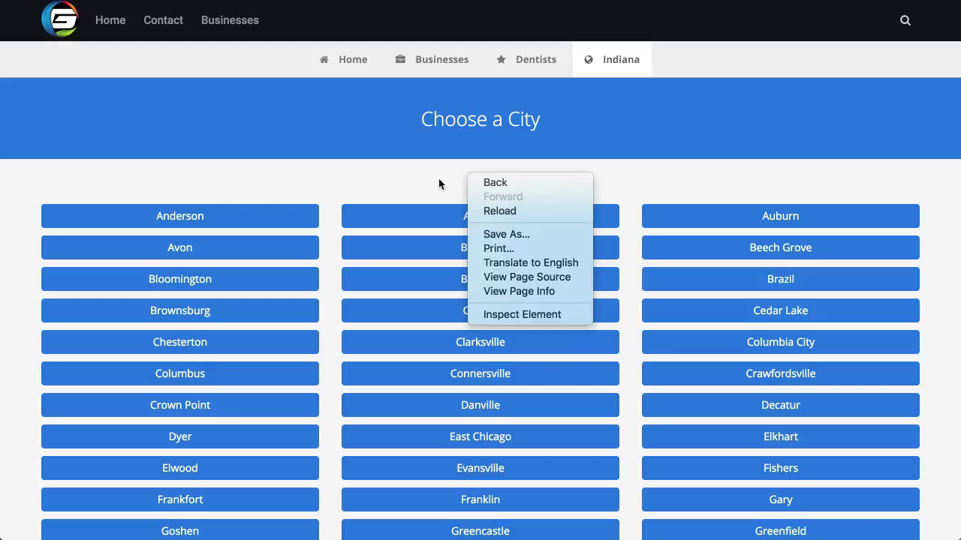
left_click(504, 278)
scroll(491, 252, "down", 20)
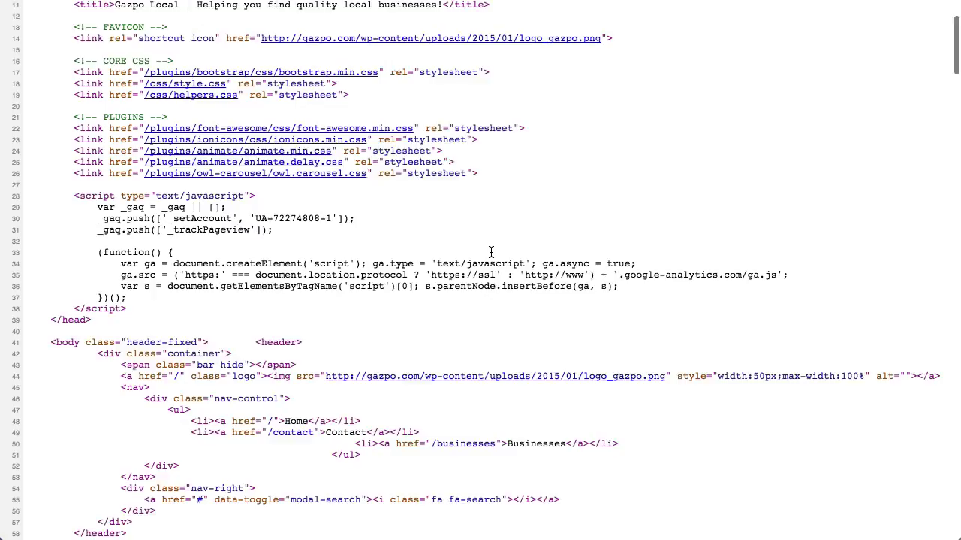
scroll(491, 253, "down", 16)
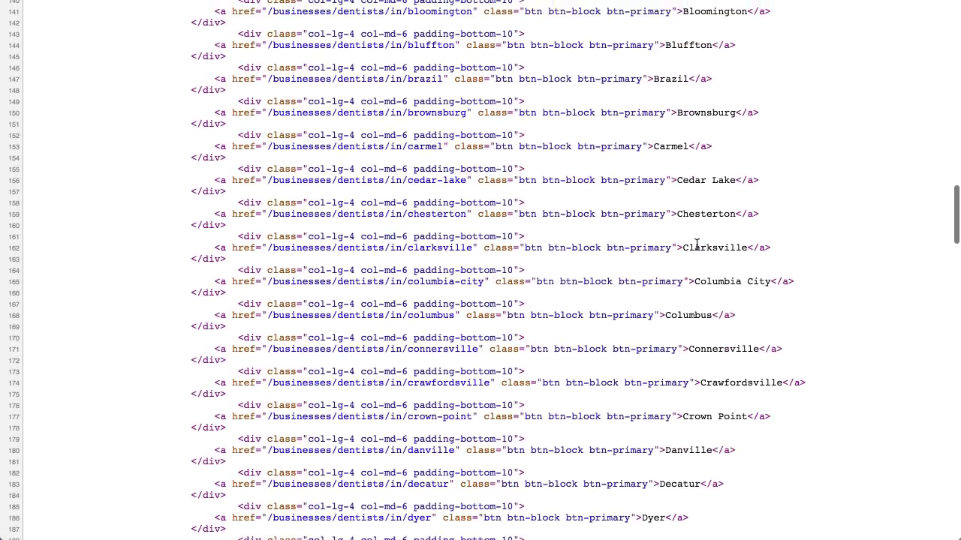
Step: Examine the city names Clarksville, Chesterton and Carmel in the source and the div and link markup that surrounds them
double_click(710, 247)
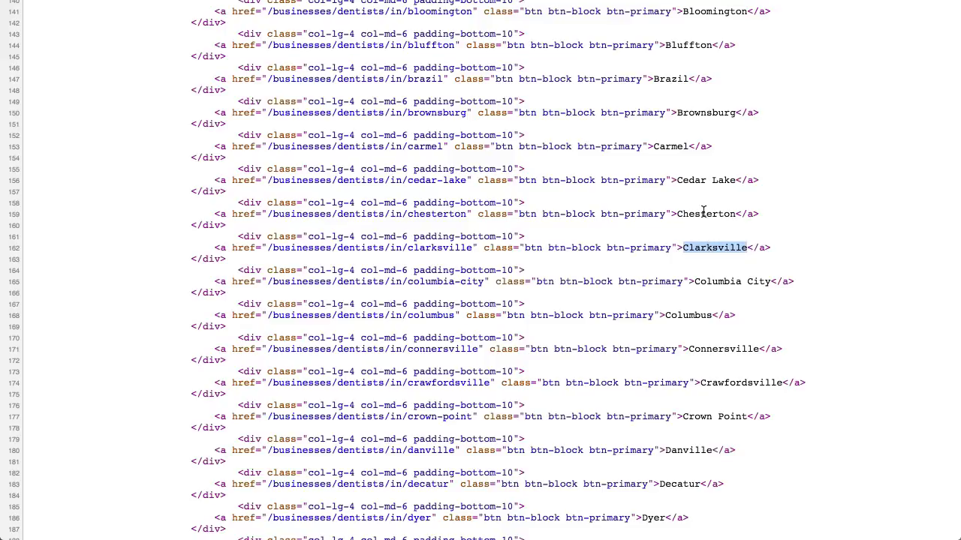
double_click(703, 213)
double_click(669, 146)
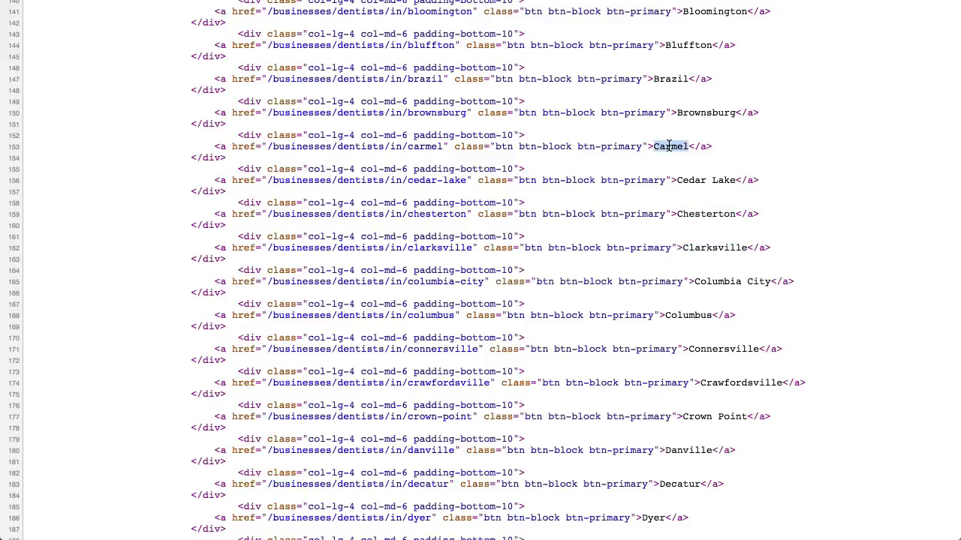
scroll(669, 146, "up", 2)
left_click_drag(566, 94, 703, 385)
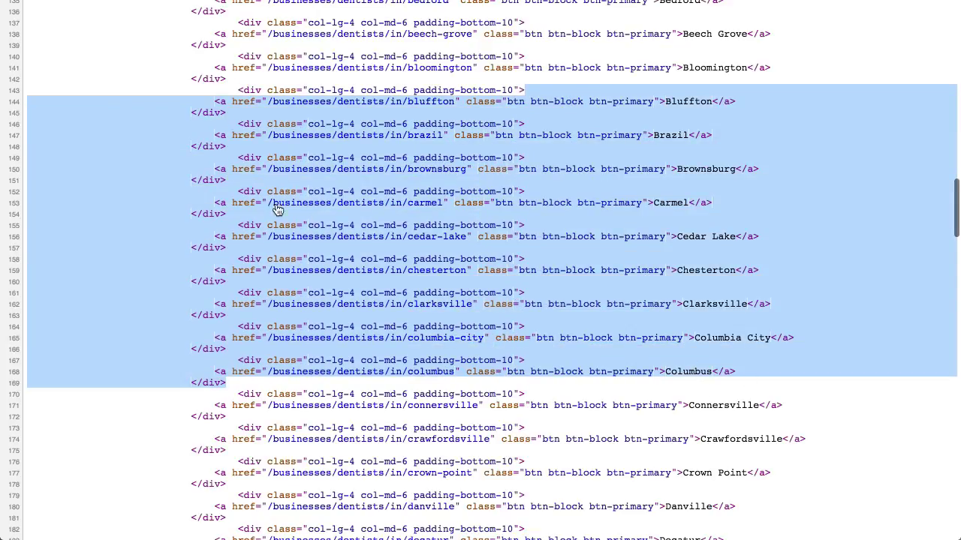
left_click_drag(237, 189, 651, 204)
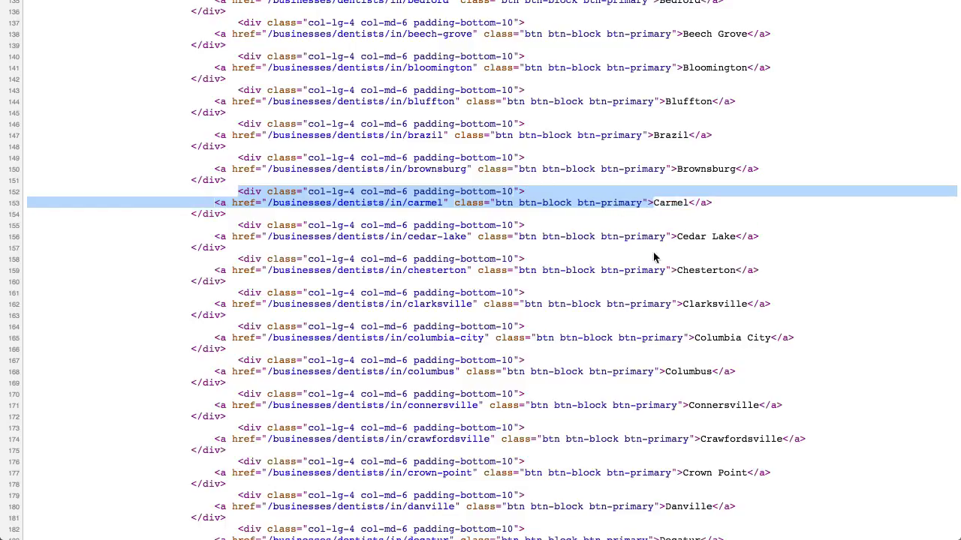
double_click(672, 202)
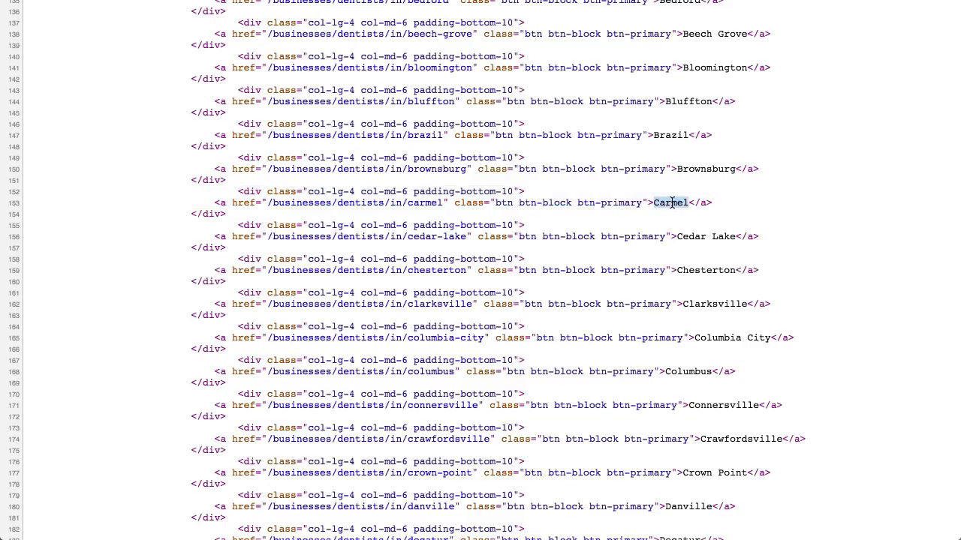
Step: Examine the Brownsburg, Brazil and Bluffton entries up close to see how each city name sits between its link tags
left_click(729, 264)
scroll(678, 227, "up", 5)
scroll(678, 223, "up", 2)
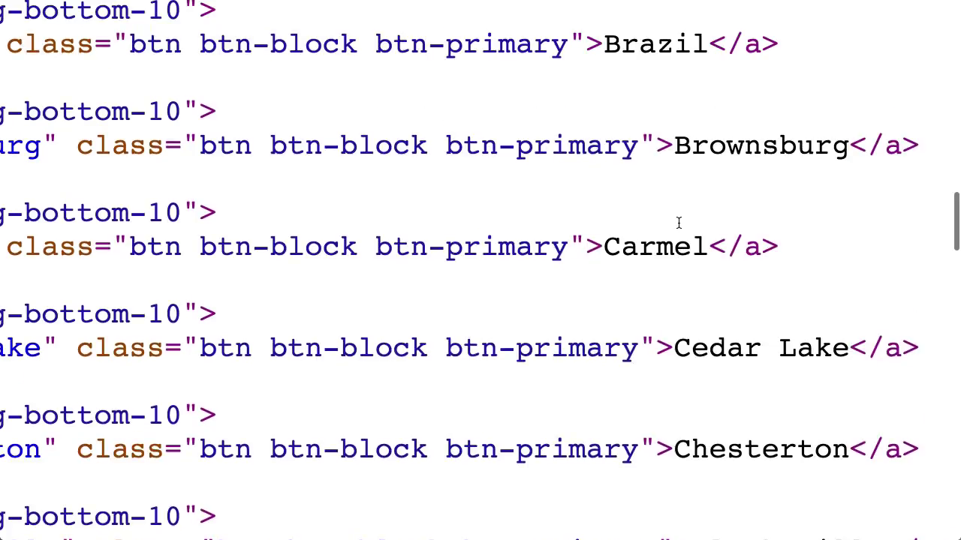
scroll(678, 223, "up", 1)
double_click(761, 167)
scroll(760, 167, "up", 4)
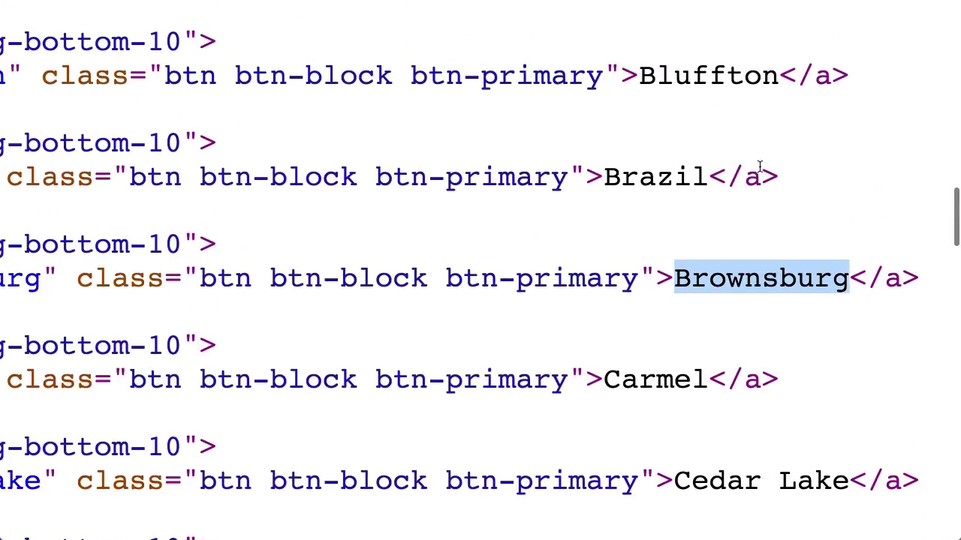
double_click(646, 170)
scroll(645, 169, "up", 3)
left_click(687, 163)
double_click(687, 163)
scroll(687, 163, "up", 4)
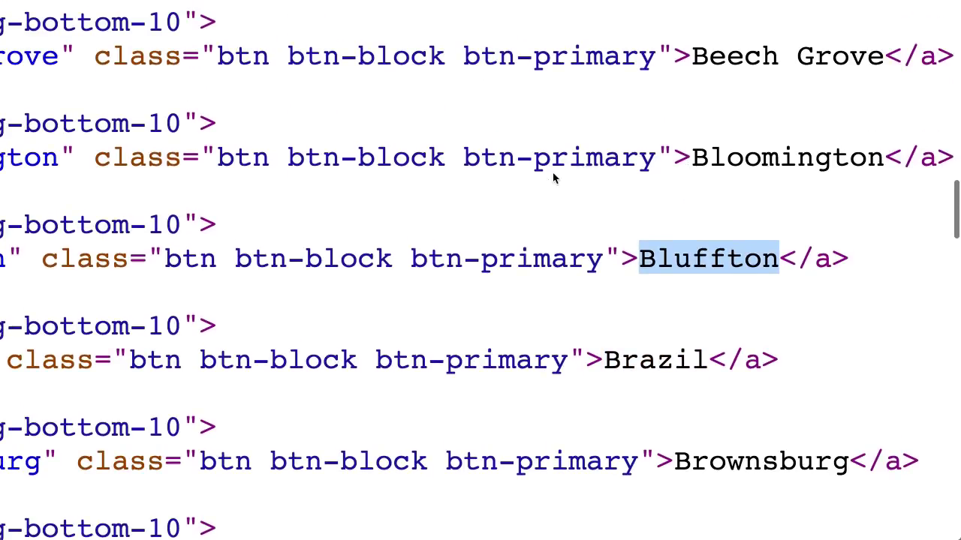
scroll(553, 178, "down", 5)
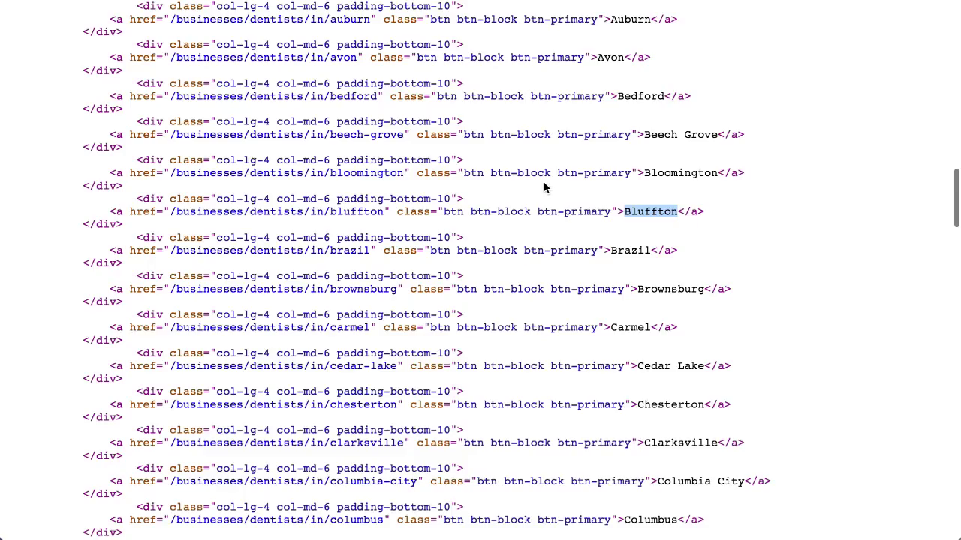
scroll(544, 187, "down", 2)
Step: Locate Anderson, the first city entry in the source, and compare it with the city list on the web page
scroll(521, 197, "up", 15)
scroll(461, 199, "down", 3)
scroll(457, 195, "up", 10)
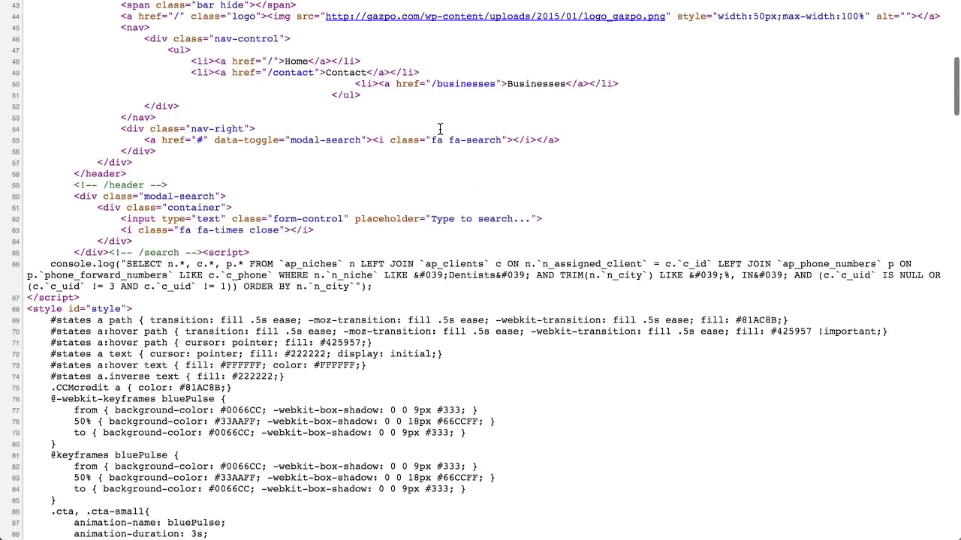
scroll(440, 130, "up", 1)
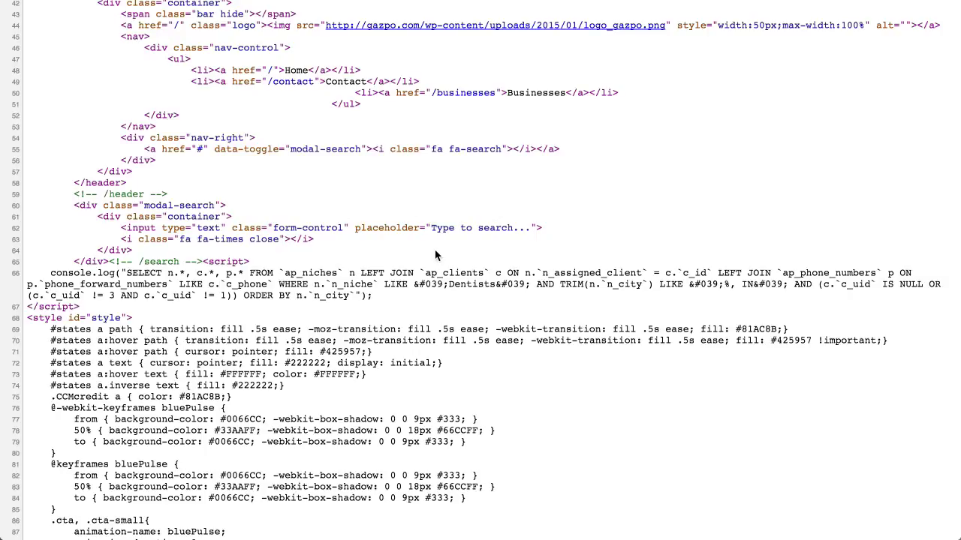
scroll(435, 255, "down", 12)
scroll(434, 257, "down", 1)
double_click(698, 235)
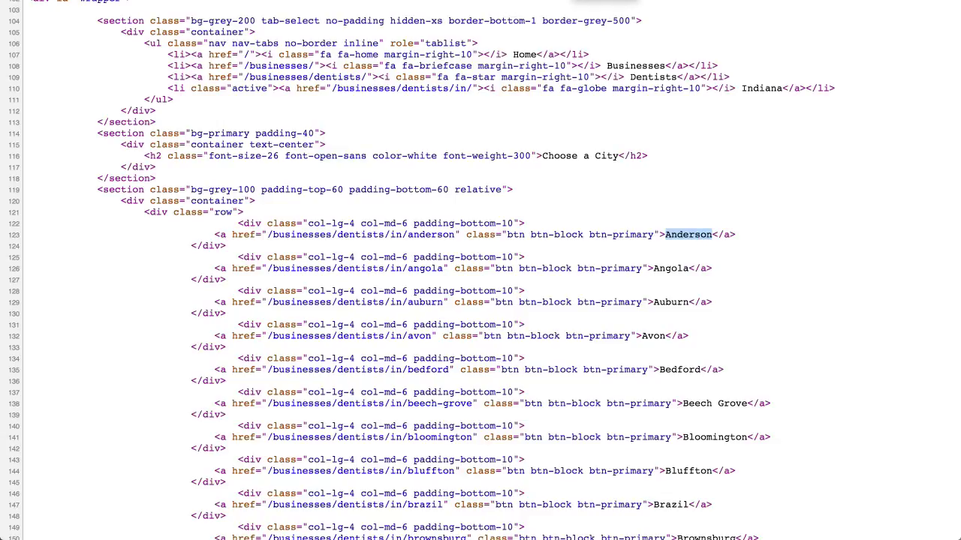
key("ctrl+Tab")
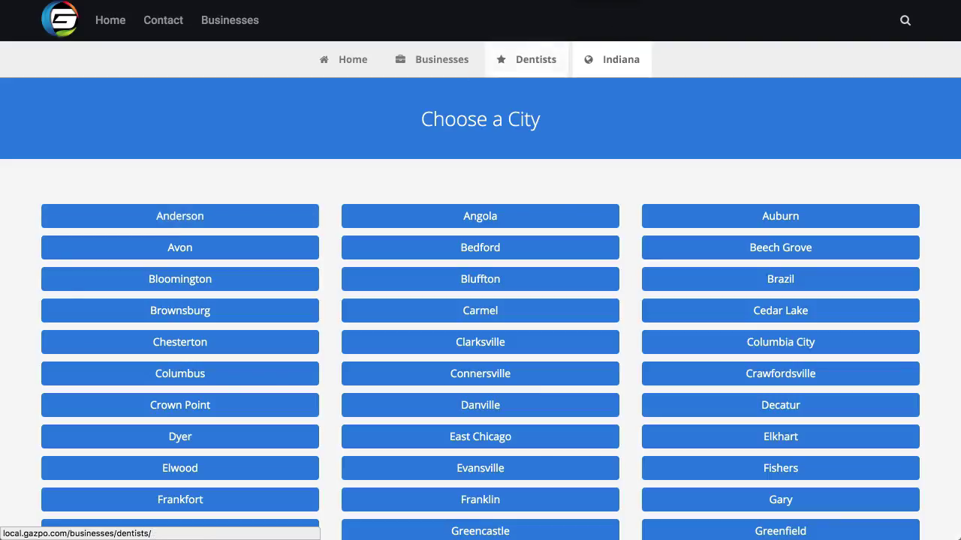
key("ctrl+Tab")
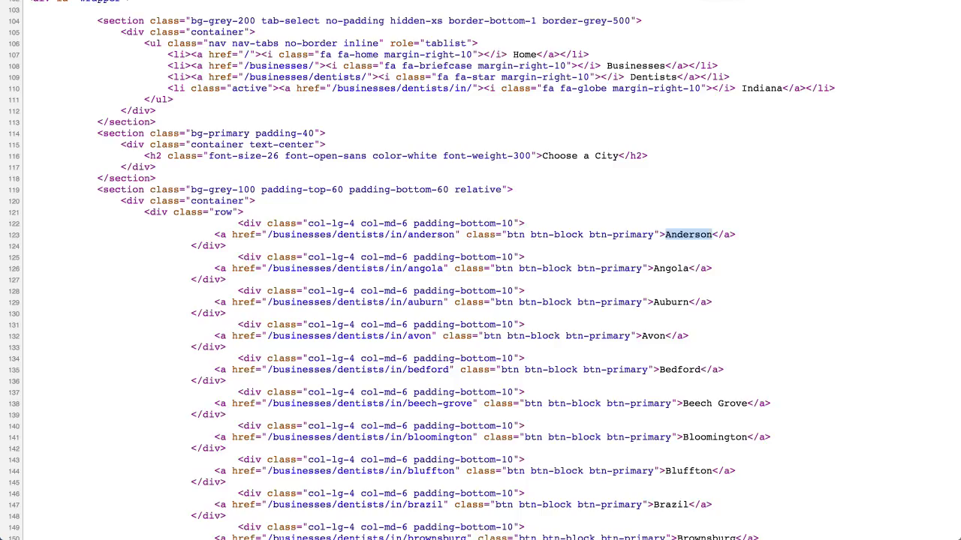
Step: Locate Zionsville, the last city entry in the source, compare it with the web page's city list, and return to the Anderson entry
scroll(633, 182, "down", 2)
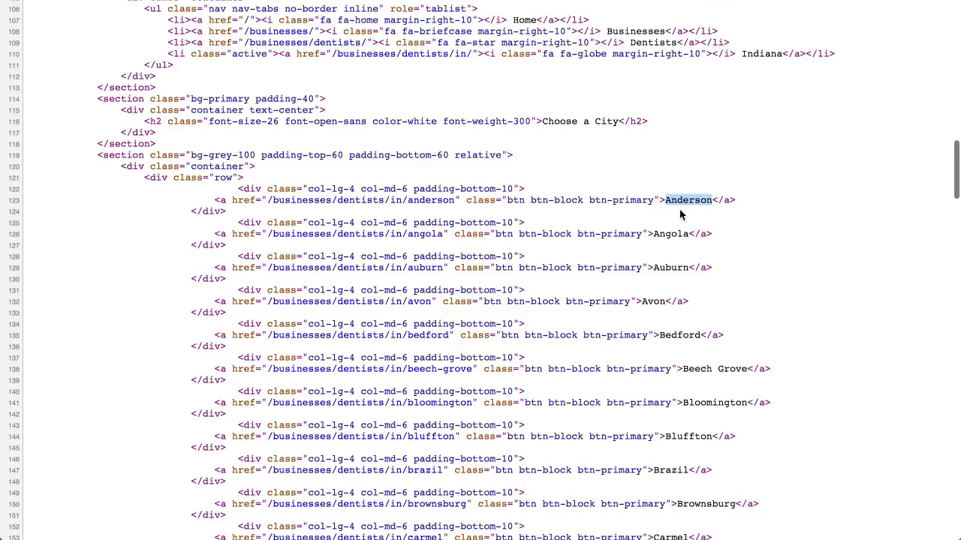
scroll(679, 204, "down", 20)
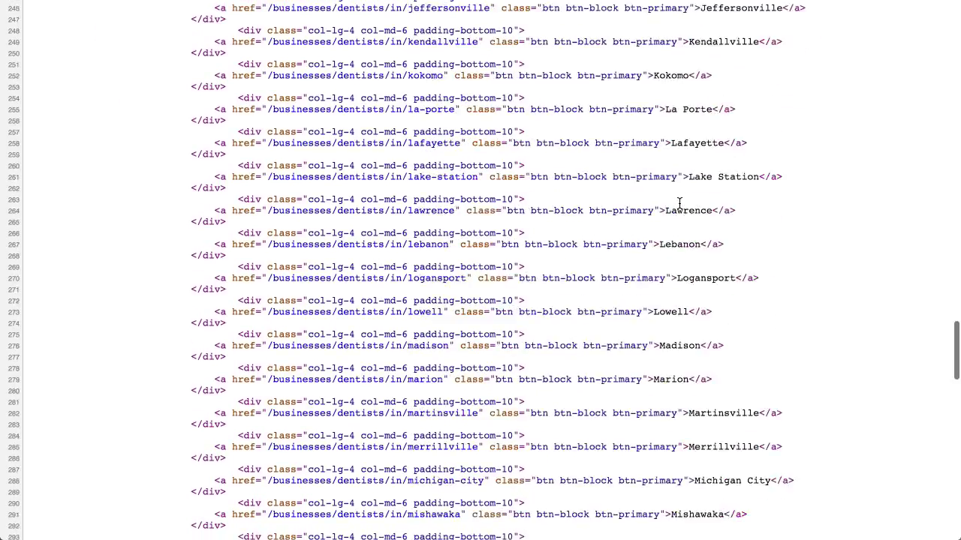
scroll(679, 204, "down", 8)
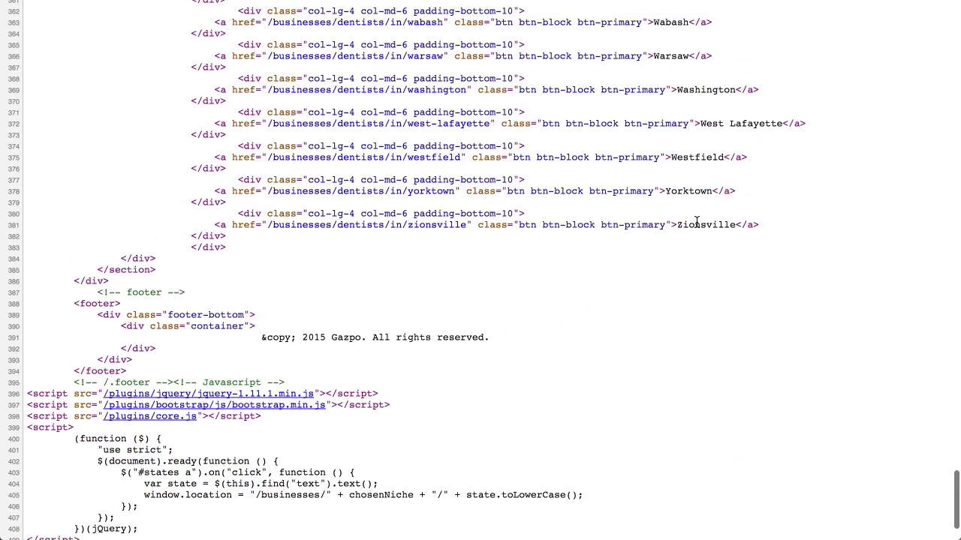
double_click(697, 224)
scroll(766, 274, "up", 5)
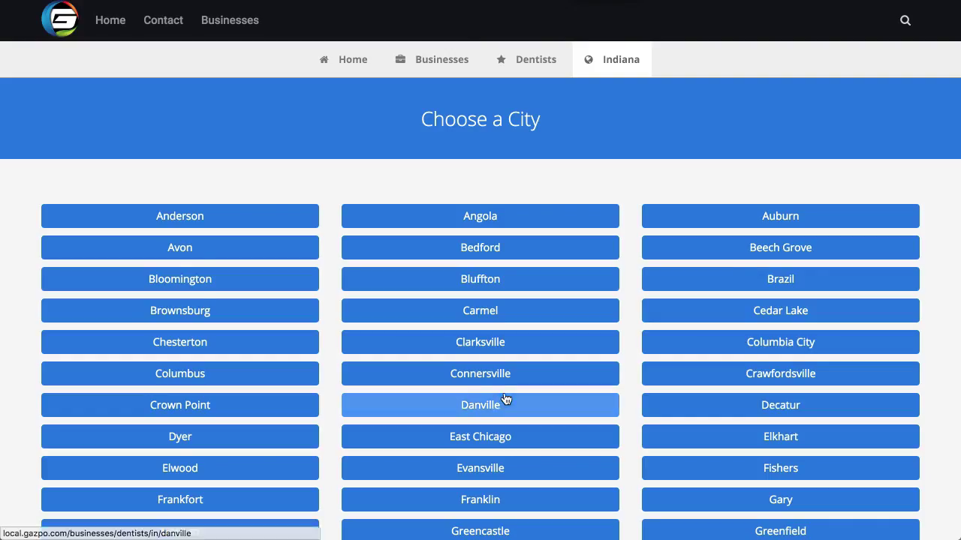
scroll(505, 399, "down", 10)
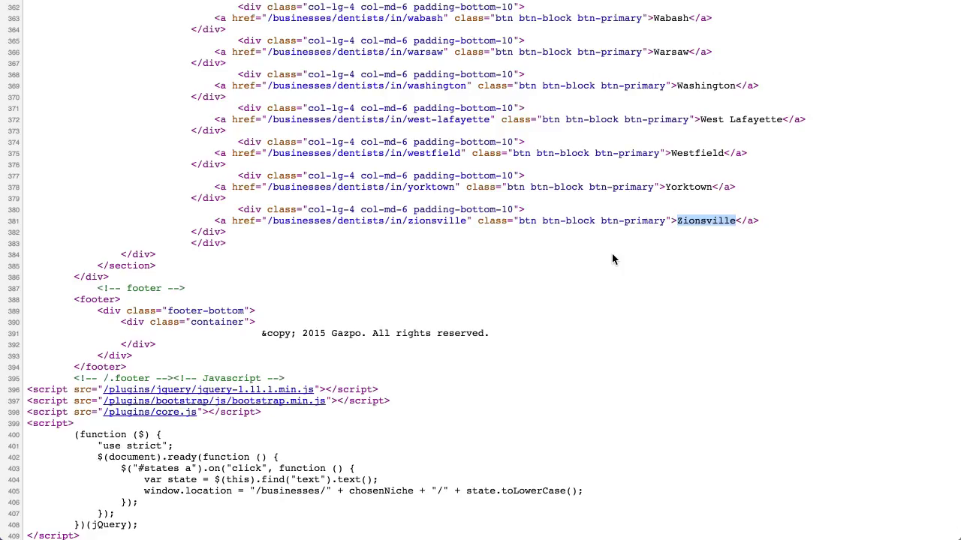
scroll(533, 259, "up", 20)
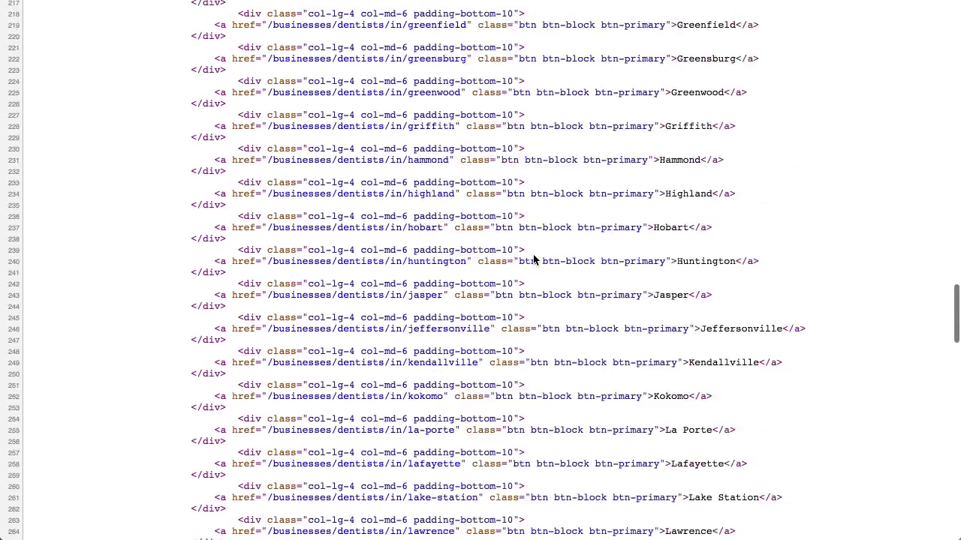
scroll(533, 259, "up", 12)
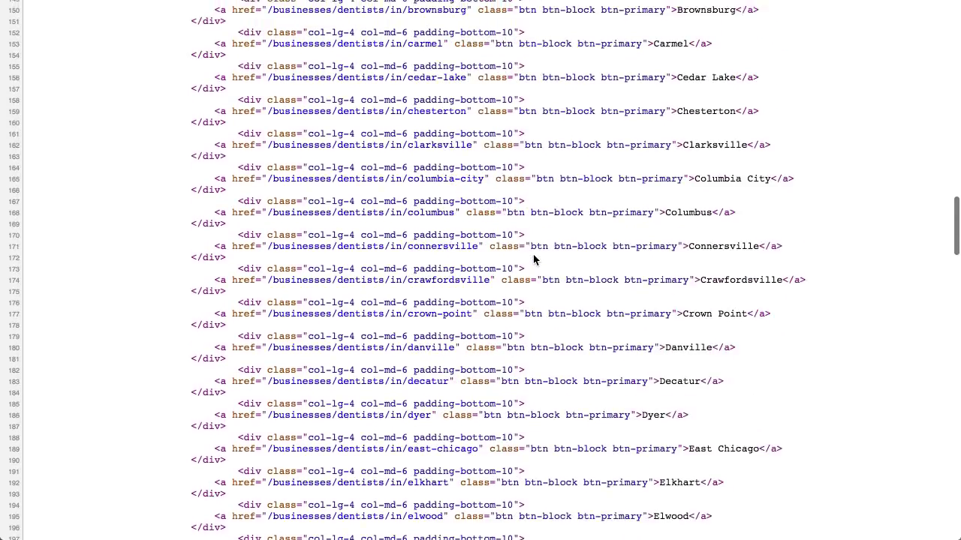
scroll(534, 260, "up", 6)
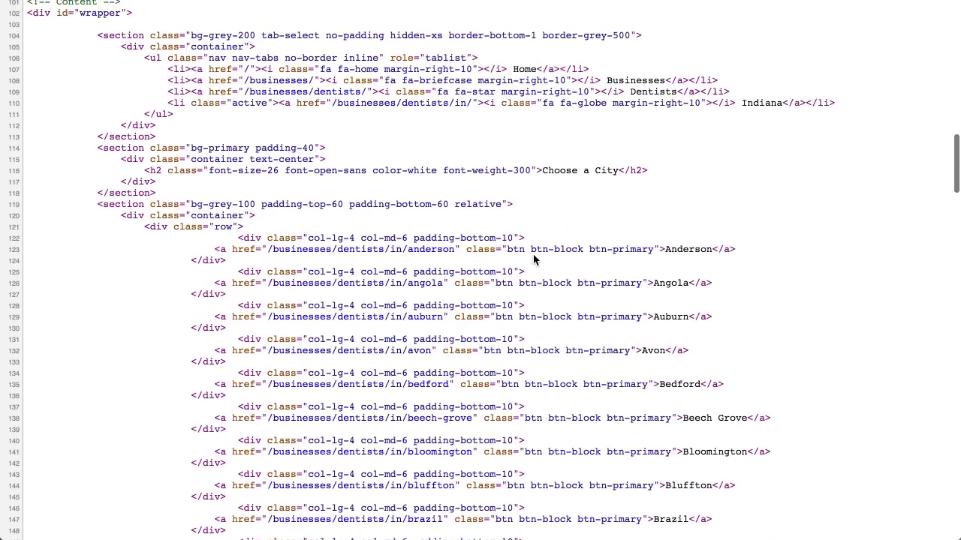
left_click_drag(238, 237, 679, 252)
left_click(648, 252)
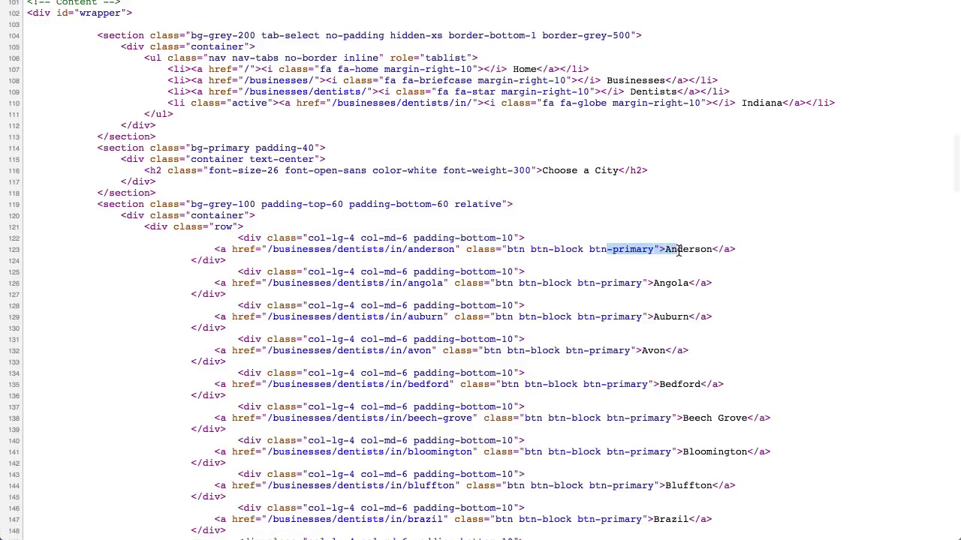
left_click(400, 255)
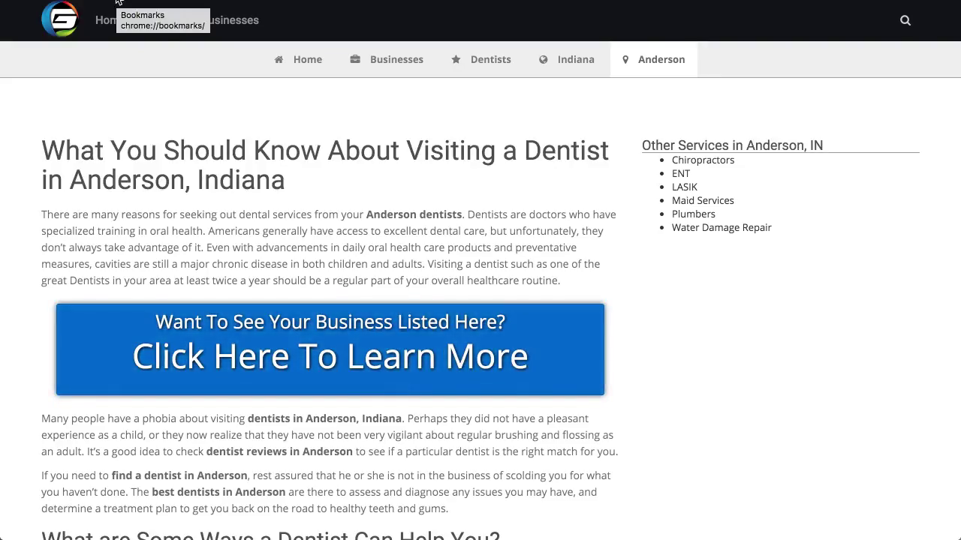
key("ctrl+Tab")
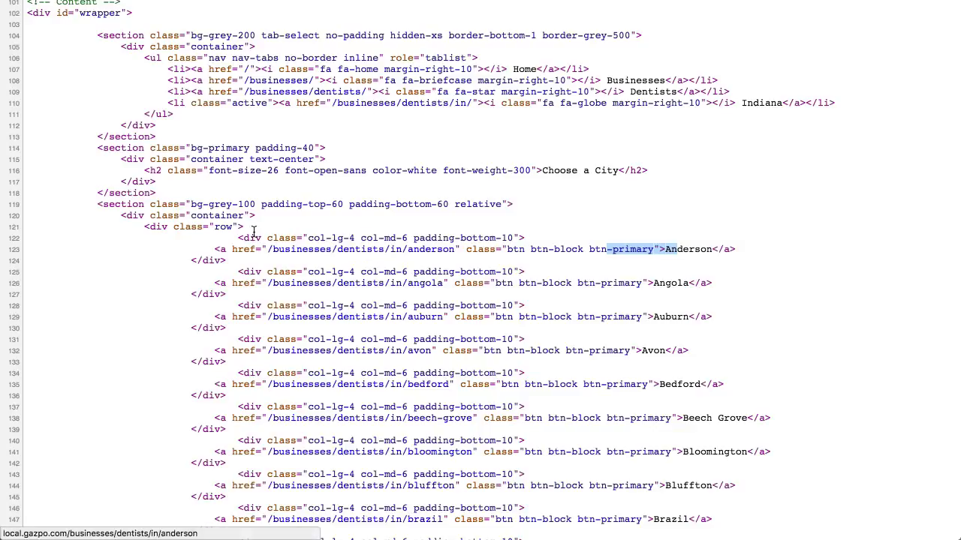
Step: Copy the source markup from the opening div above Anderson through the closing div tags after Zionsville
left_click_drag(238, 238, 680, 390)
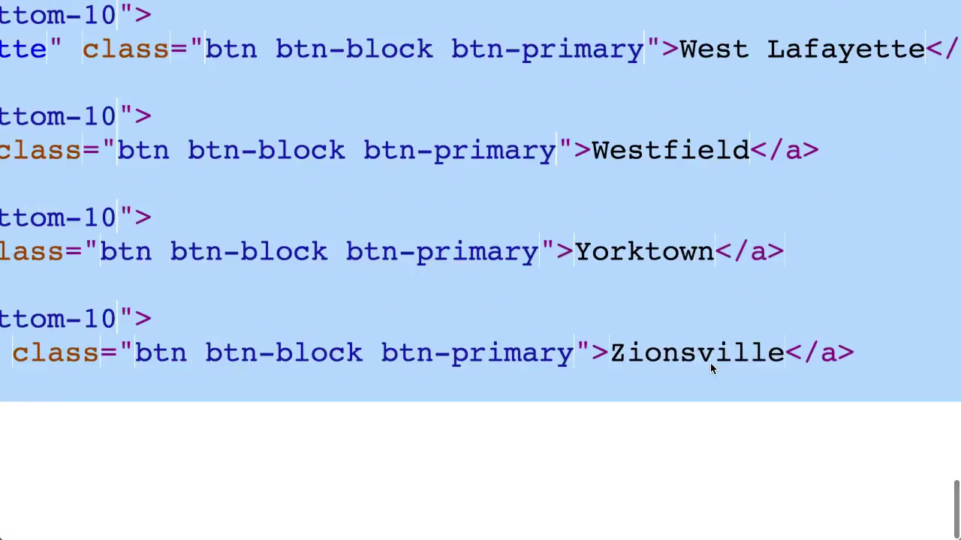
scroll(641, 236, "down", 3)
scroll(641, 236, "left", 6)
scroll(641, 236, "left", 6)
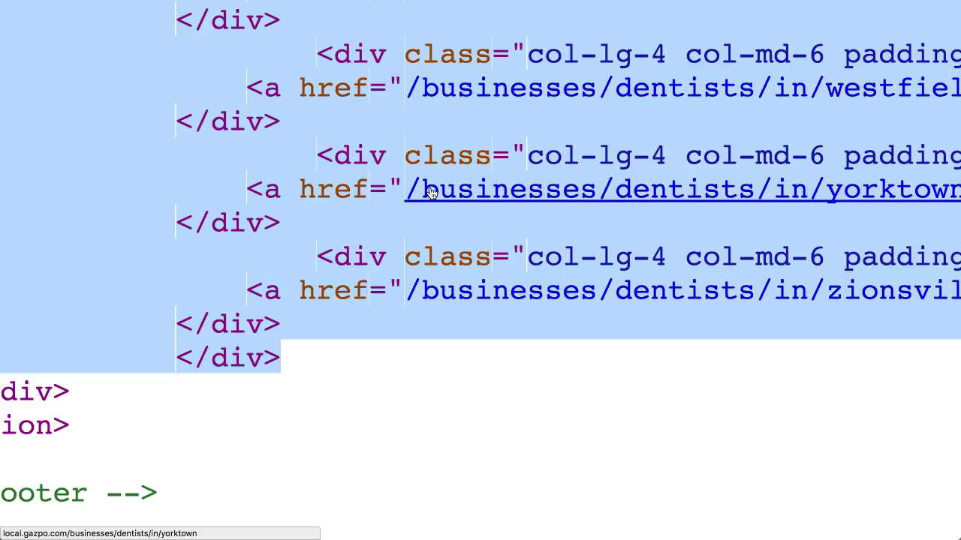
key("super+minus")
key("super+minus")
key("super+minus")
key("super+minus")
key("super+minus")
key("super+minus")
key("super+minus")
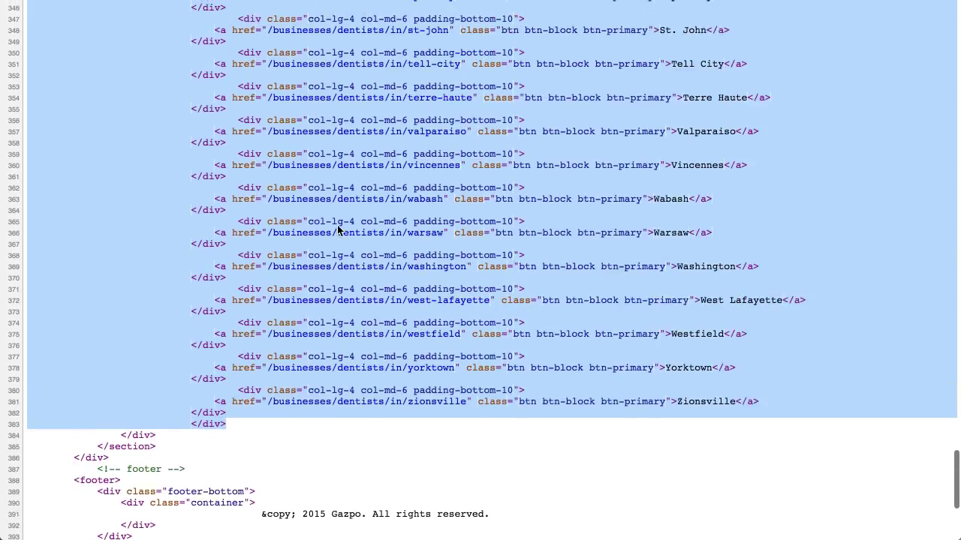
scroll(338, 230, "up", 2)
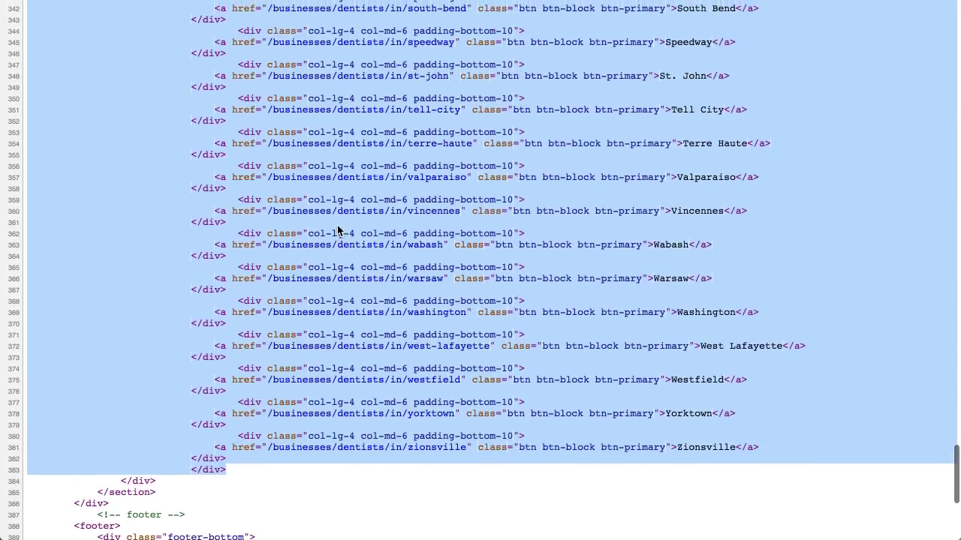
right_click(105, 192)
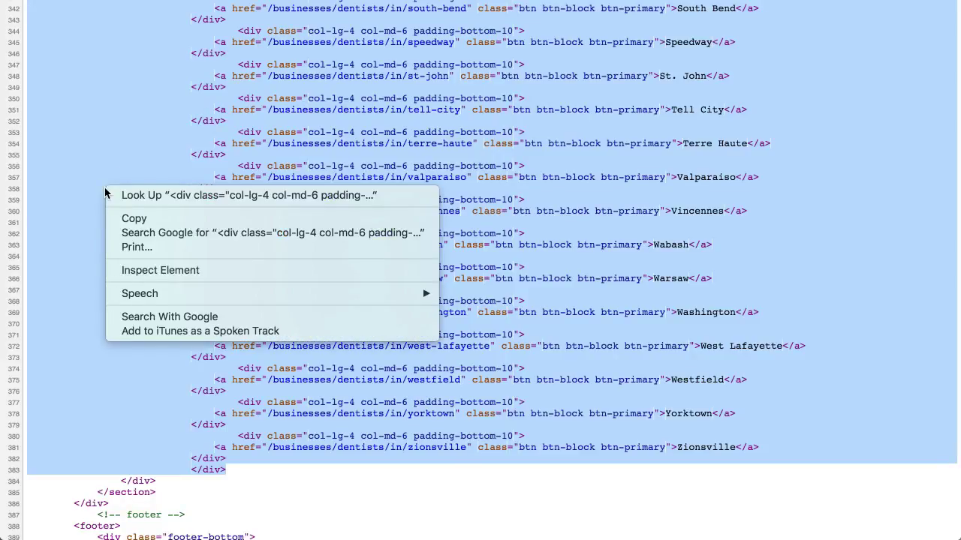
left_click(177, 220)
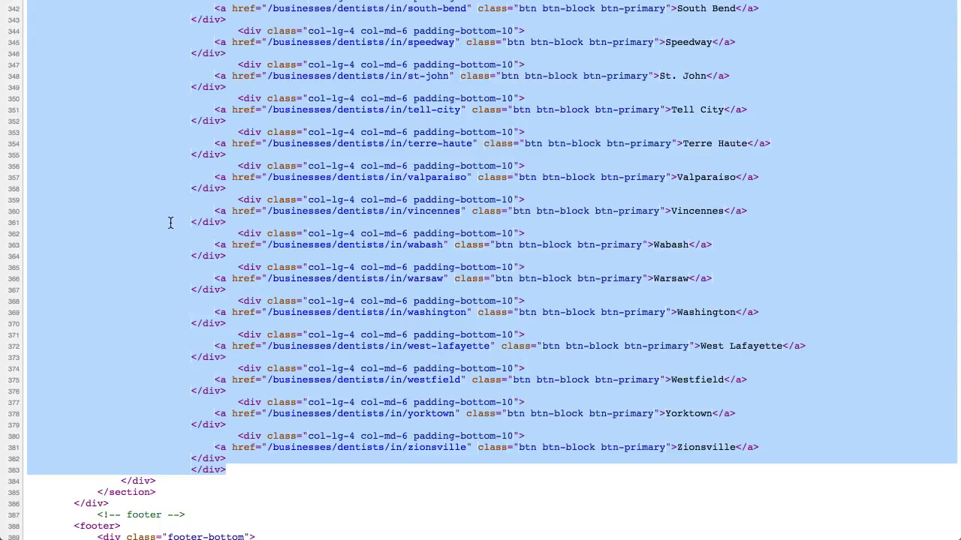
left_click(168, 222)
Step: Switch to the blank text document Untitled 28.txt, enlarge its window and paste the copied city markup into it
key("super+Tab")
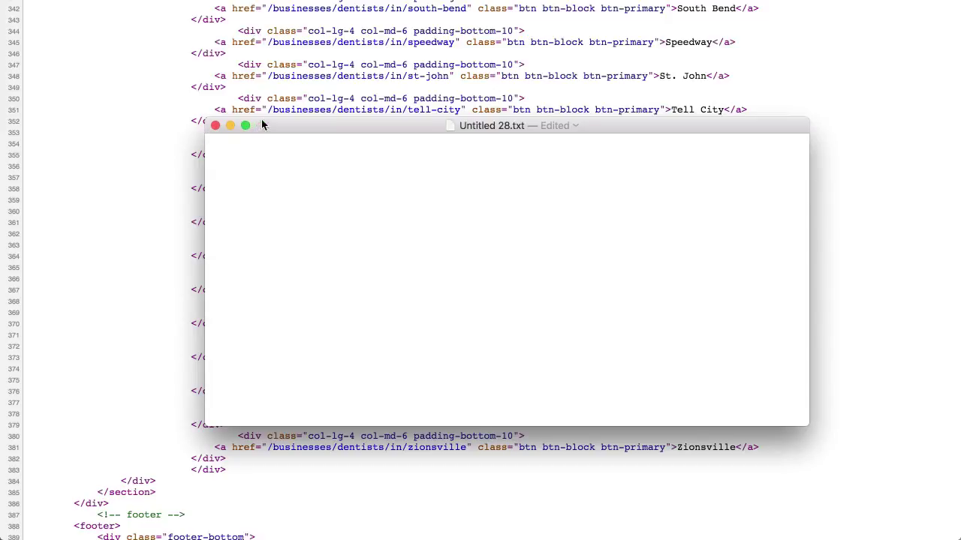
left_click_drag(270, 120, 249, 18)
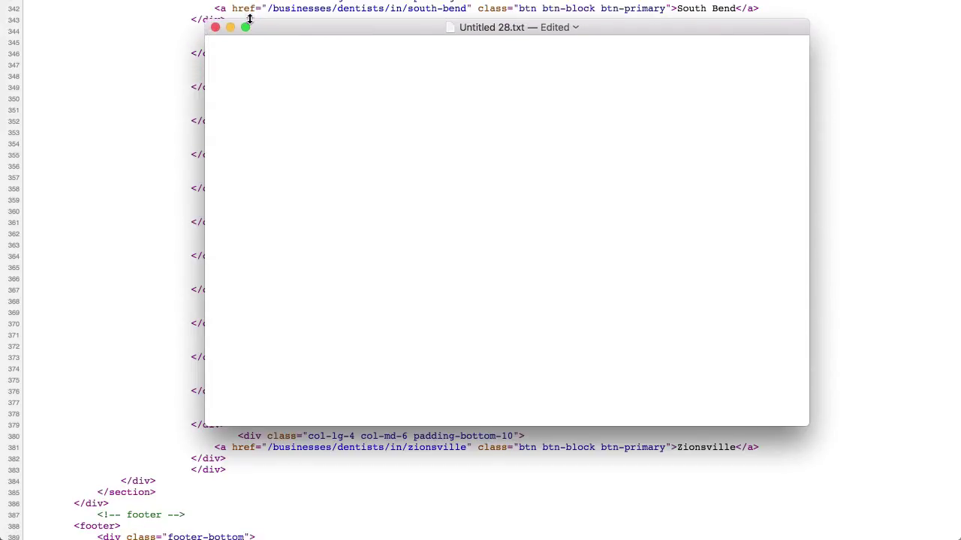
left_click_drag(204, 157, 62, 151)
left_click_drag(805, 424, 929, 502)
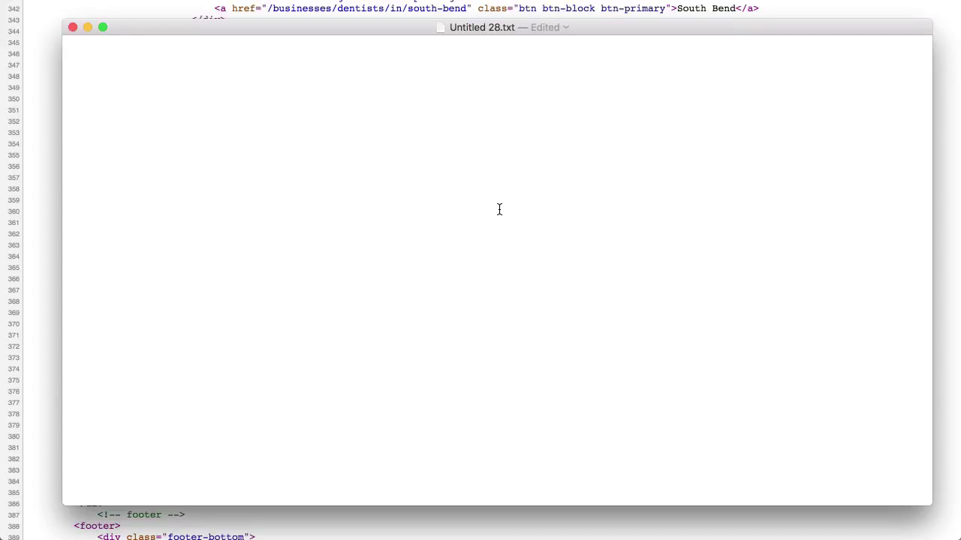
key("super+v")
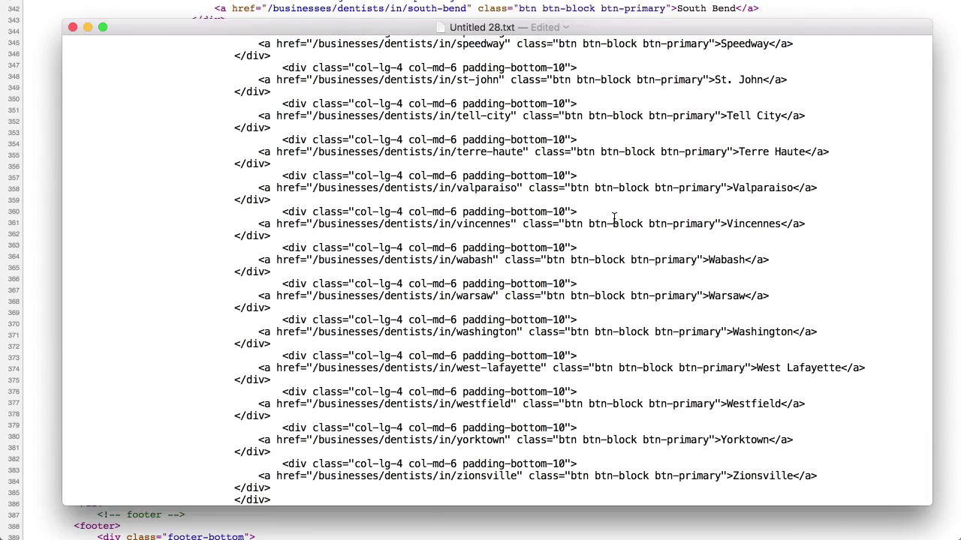
scroll(613, 218, "up", 20)
scroll(614, 218, "up", 15)
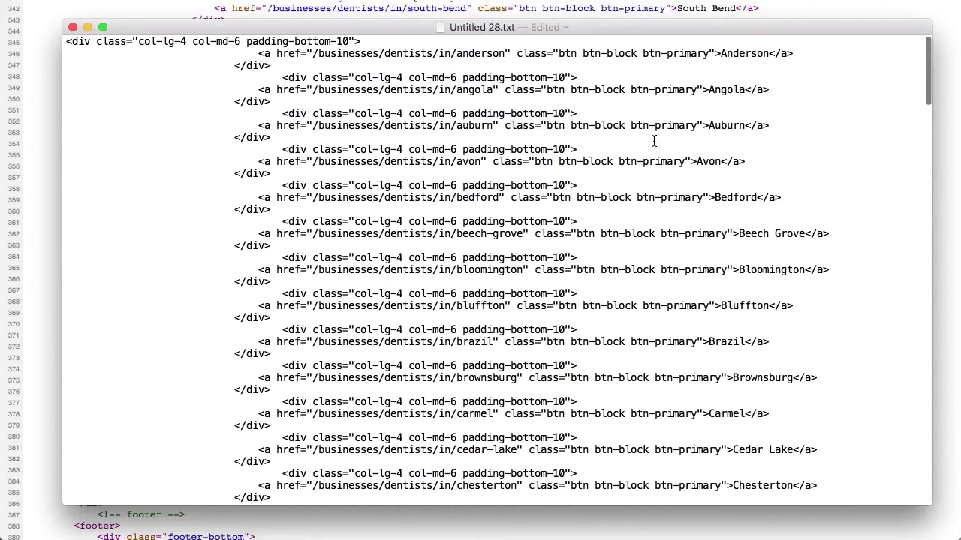
Step: Examine the pasted markup to tell the city names Anderson, Angola, Auburn and Avon apart from the surrounding div and link code
left_click_drag(350, 83, 353, 96)
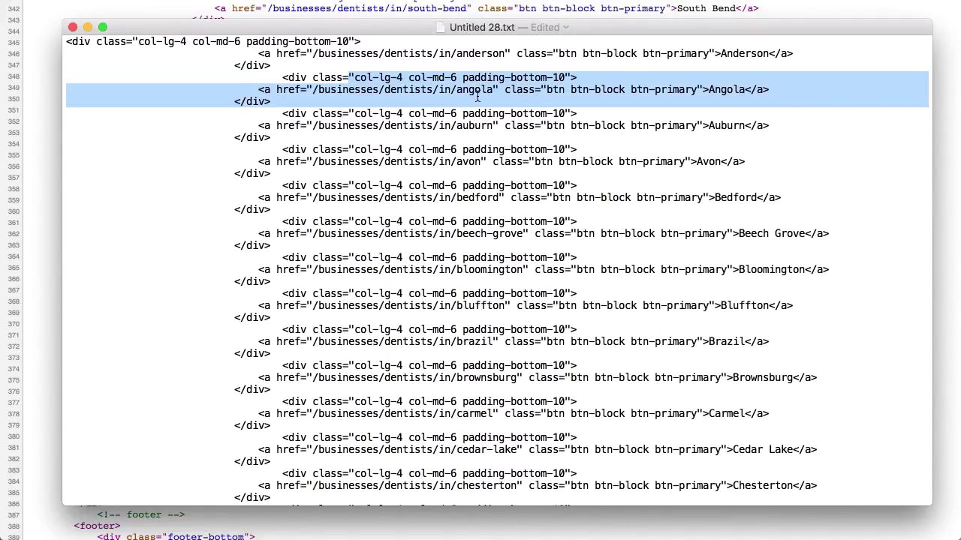
left_click(529, 109)
double_click(747, 53)
left_click(726, 89)
double_click(722, 91)
double_click(724, 126)
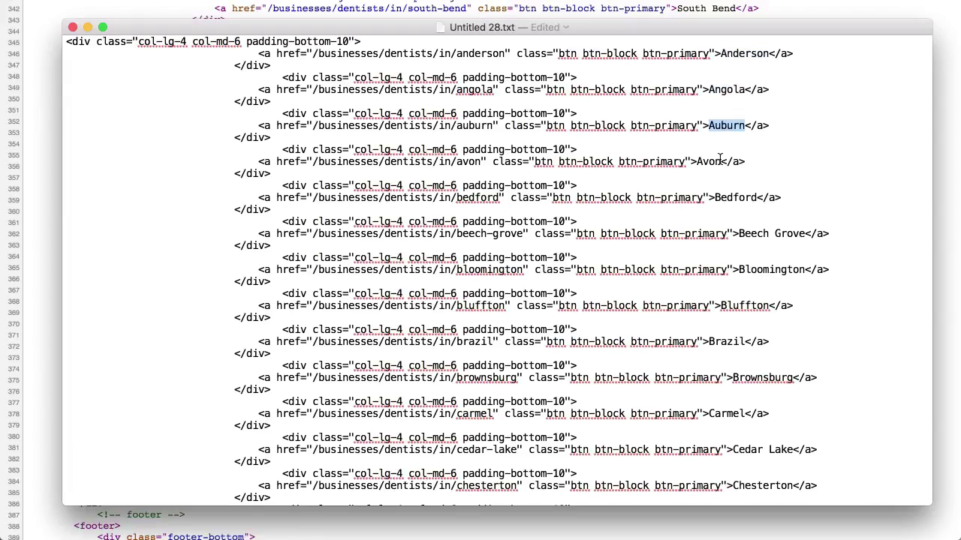
double_click(707, 162)
left_click(736, 197)
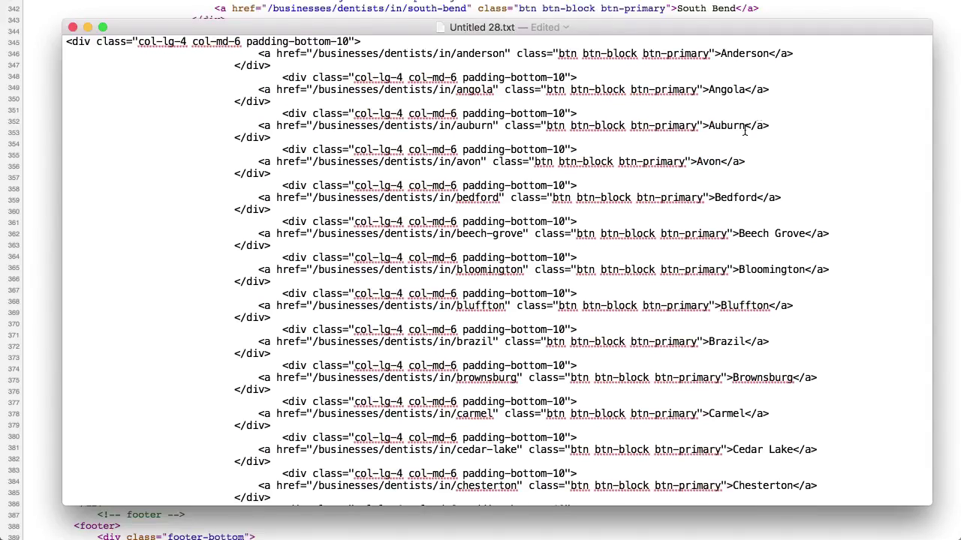
Step: Examine up close the code on both sides of Anderson and the closing </a> tags after Angola and Auburn
scroll(772, 71, "up", 5)
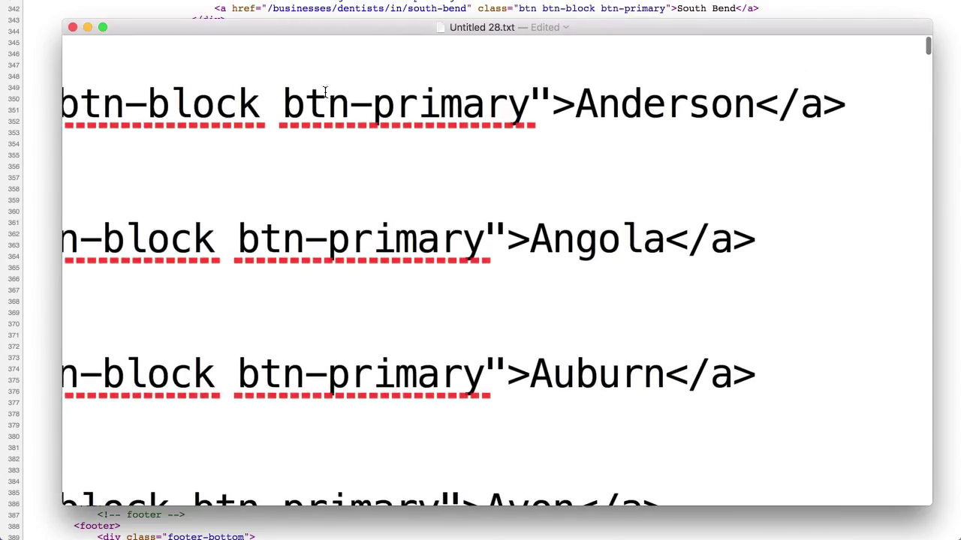
left_click_drag(284, 98, 565, 103)
double_click(650, 102)
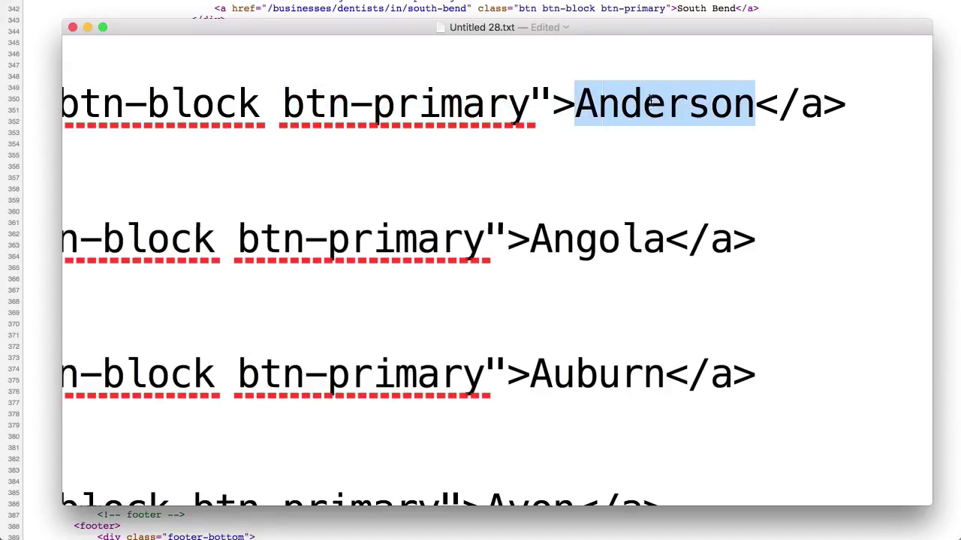
left_click_drag(757, 103, 845, 103)
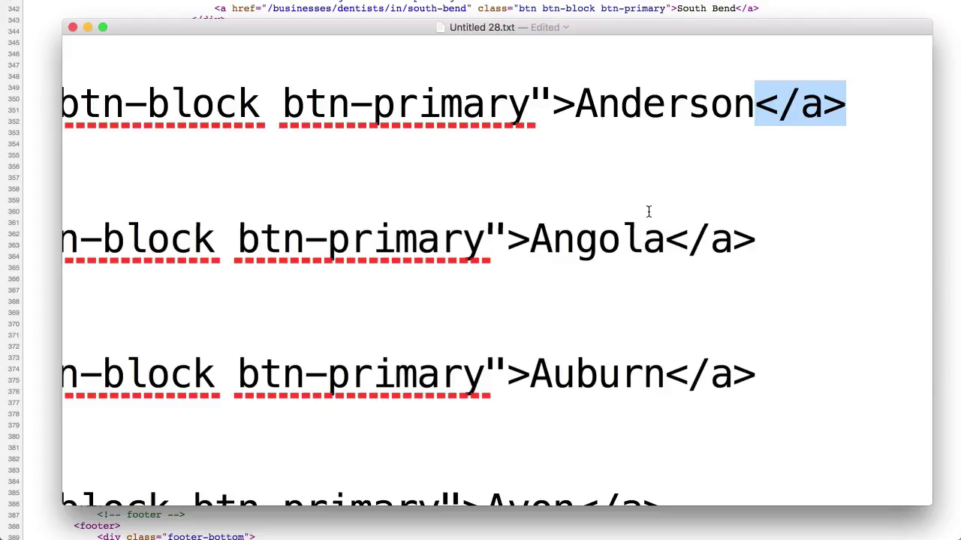
left_click_drag(664, 231, 755, 238)
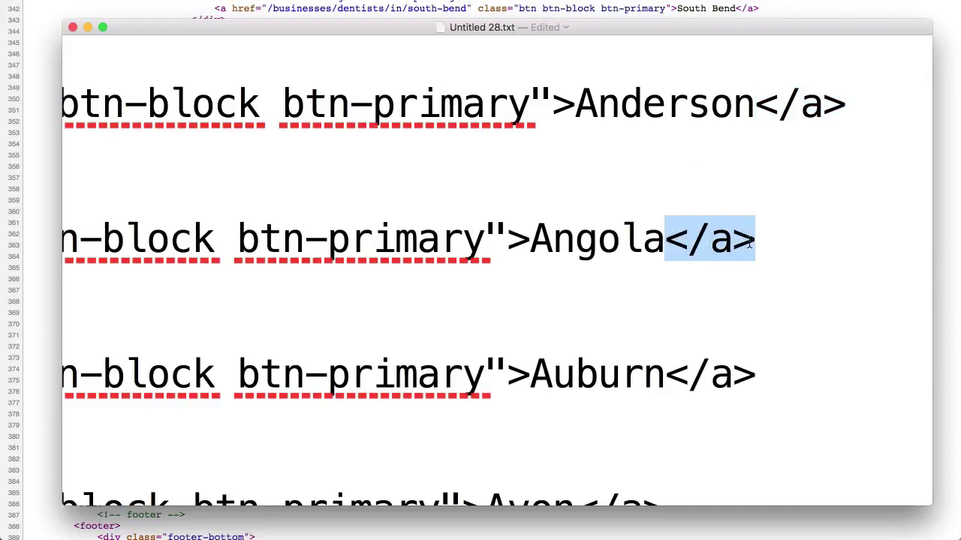
left_click(674, 369)
left_click_drag(674, 369, 744, 369)
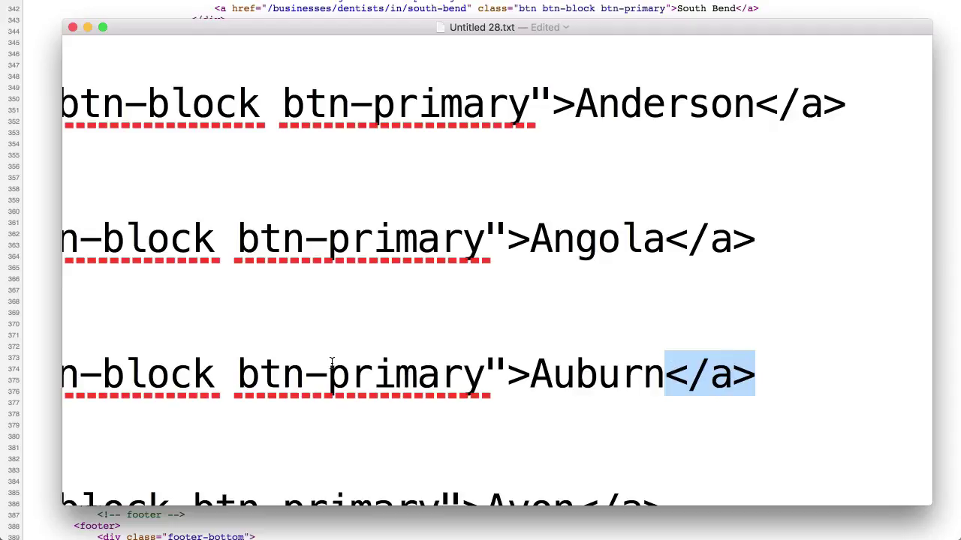
Step: Examine the btn-primary"> text directly before Auburn, Angola and Anderson to see where each city name starts
left_click_drag(238, 372, 528, 371)
left_click_drag(244, 241, 519, 256)
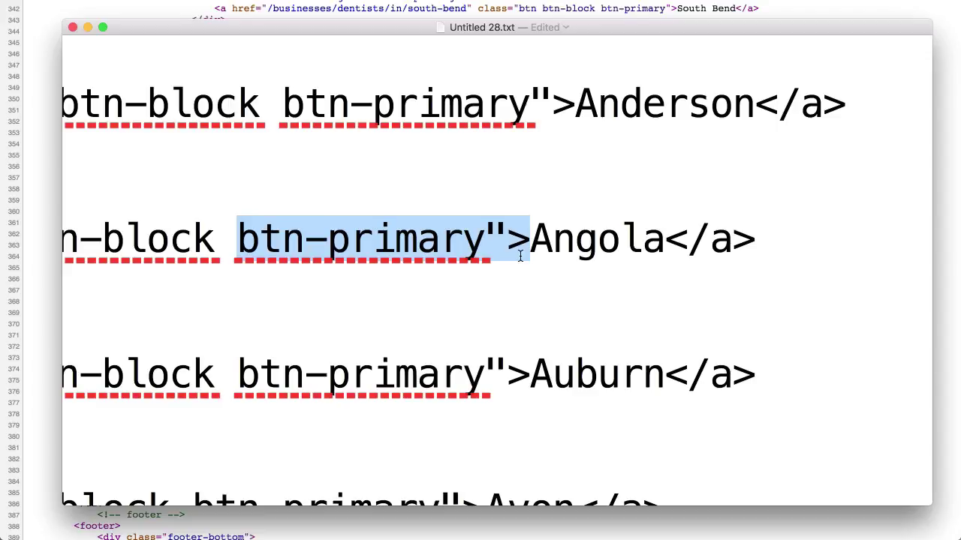
double_click(634, 108)
double_click(592, 241)
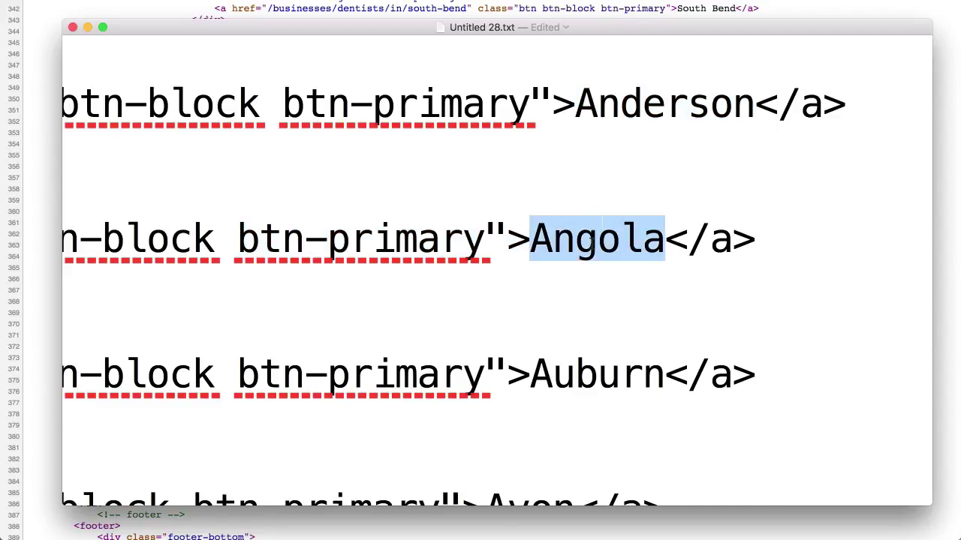
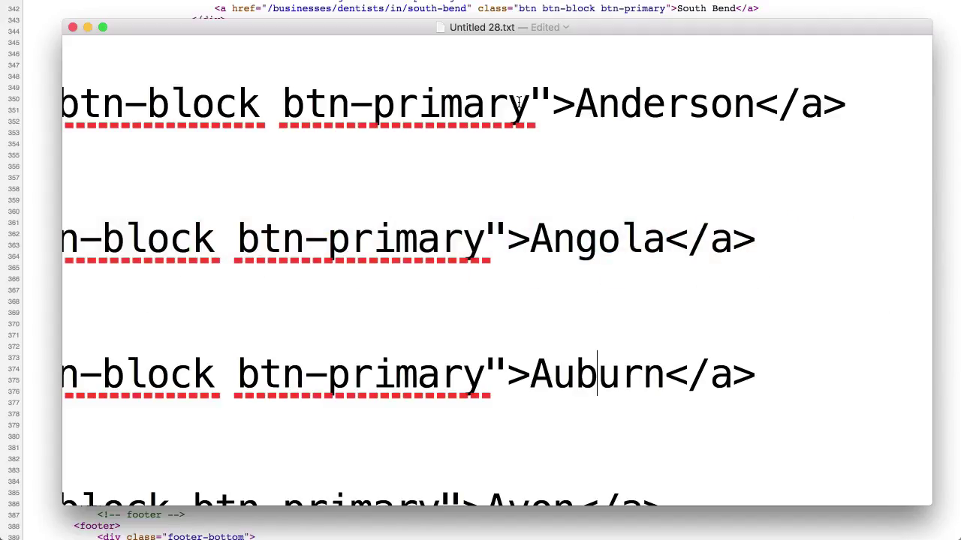
left_click_drag(281, 111, 570, 104)
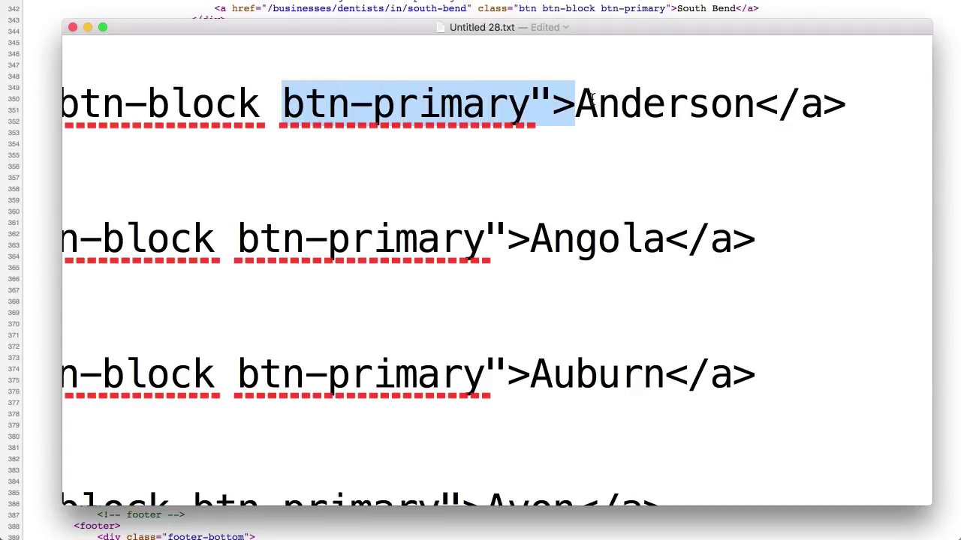
left_click(575, 103)
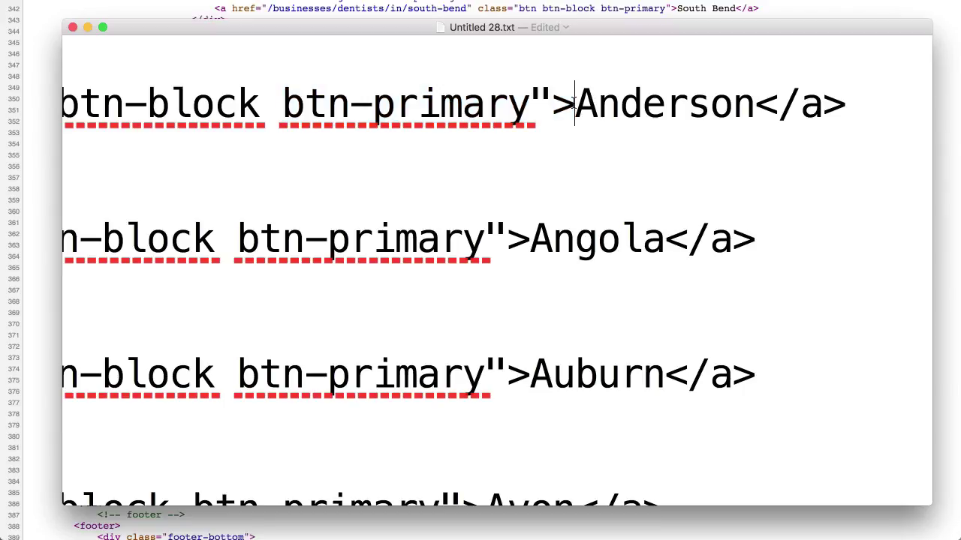
Step: Insert a tab between the > character and the city name Anderson
left_click_drag(281, 105, 564, 100)
left_click(564, 82)
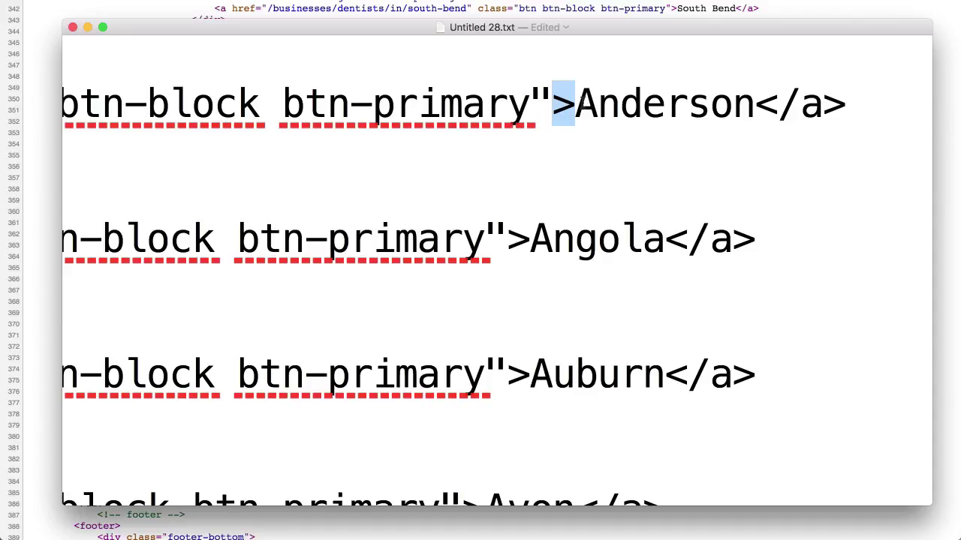
left_click(580, 99)
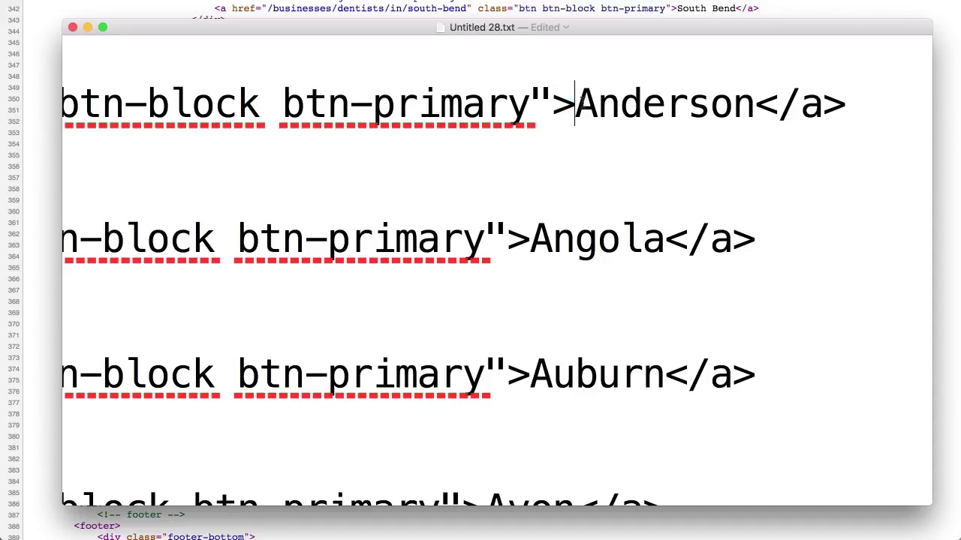
key("Tab")
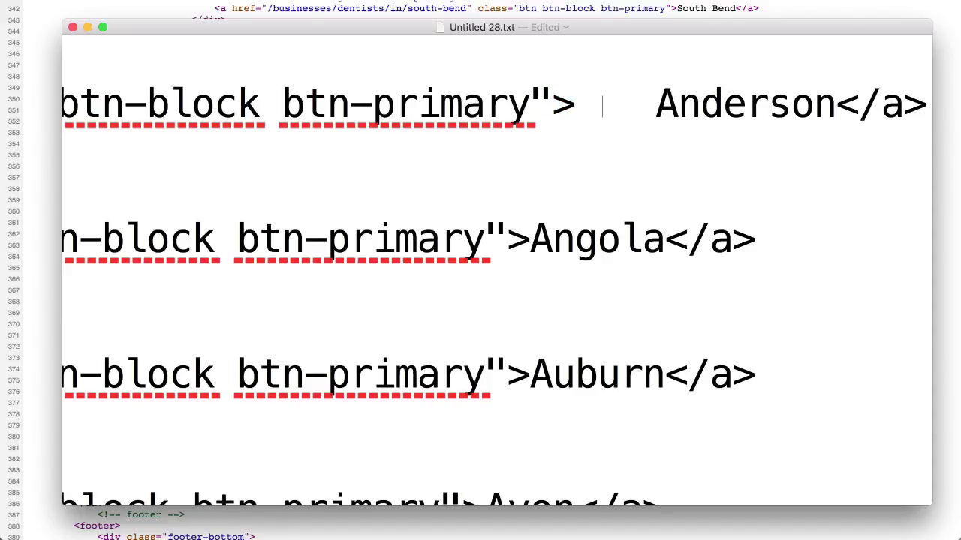
double_click(615, 101)
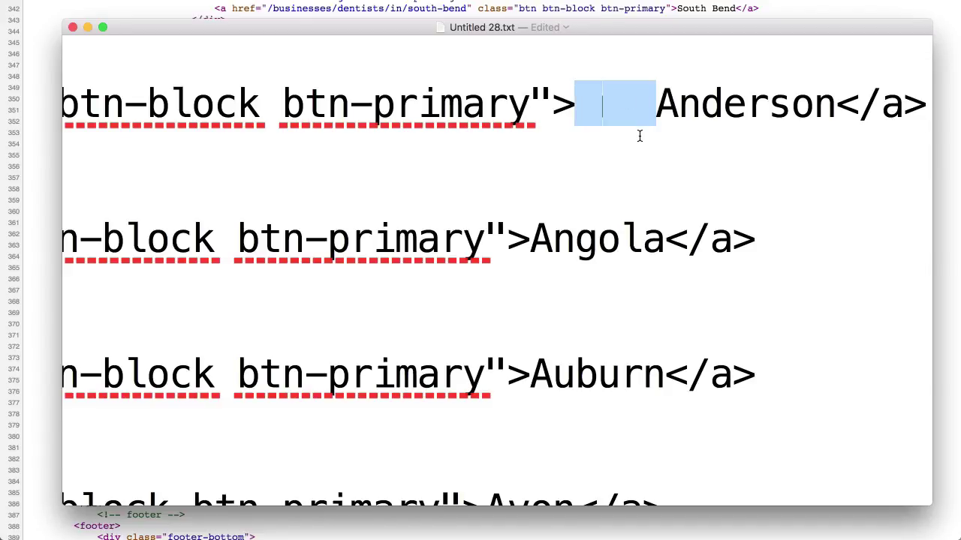
key("super+Tab")
key("super+Tab")
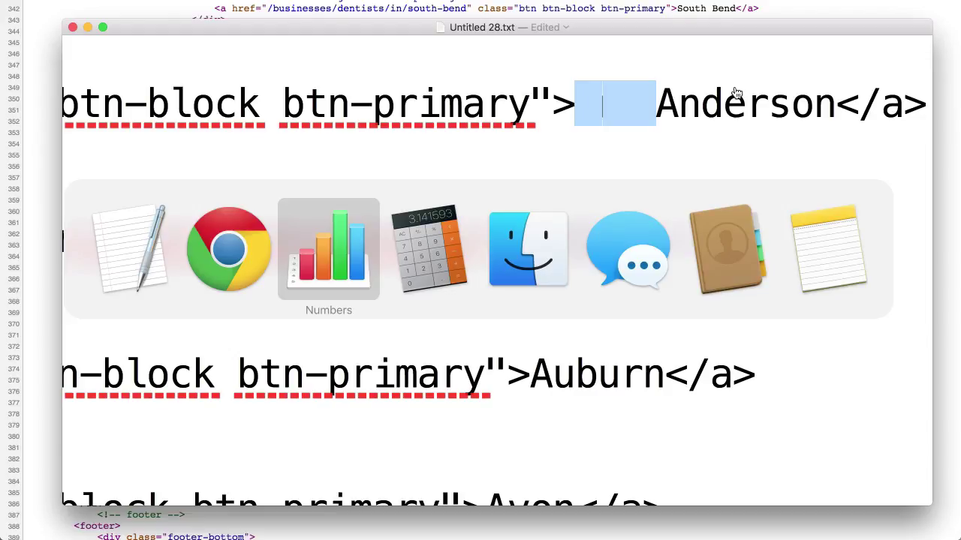
left_click(161, 220)
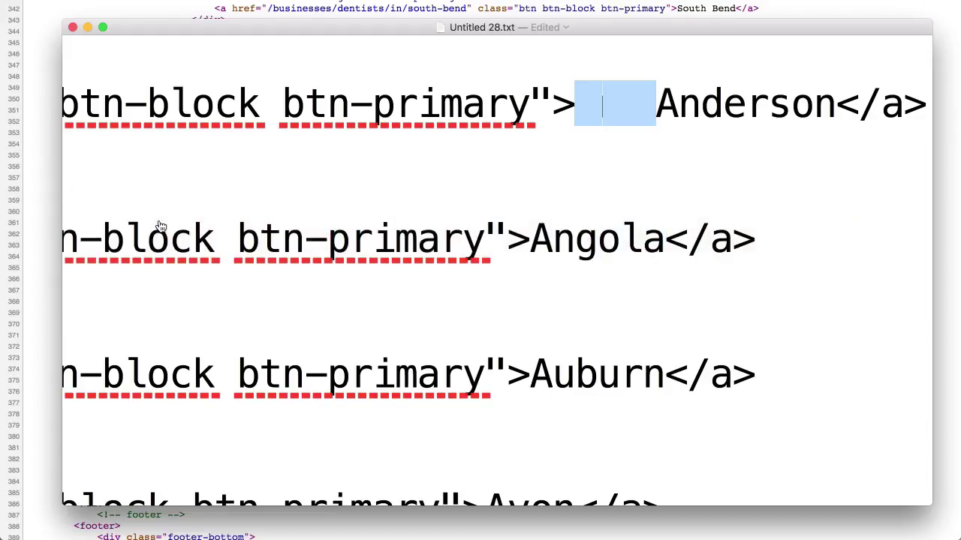
Step: Insert a tab between Anderson and its closing </a> tag, and compare the gaps on both sides of the name
scroll(527, 125, "right", 5)
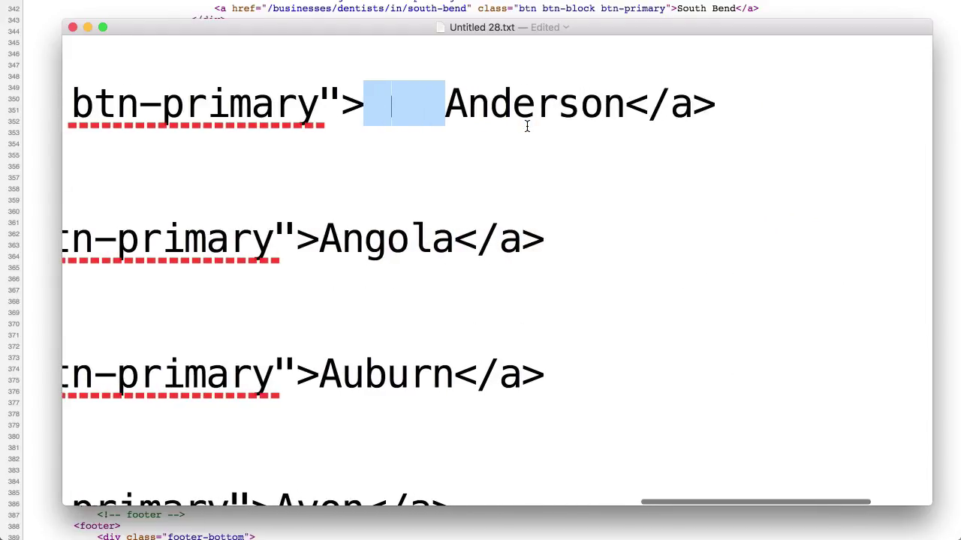
left_click(626, 105)
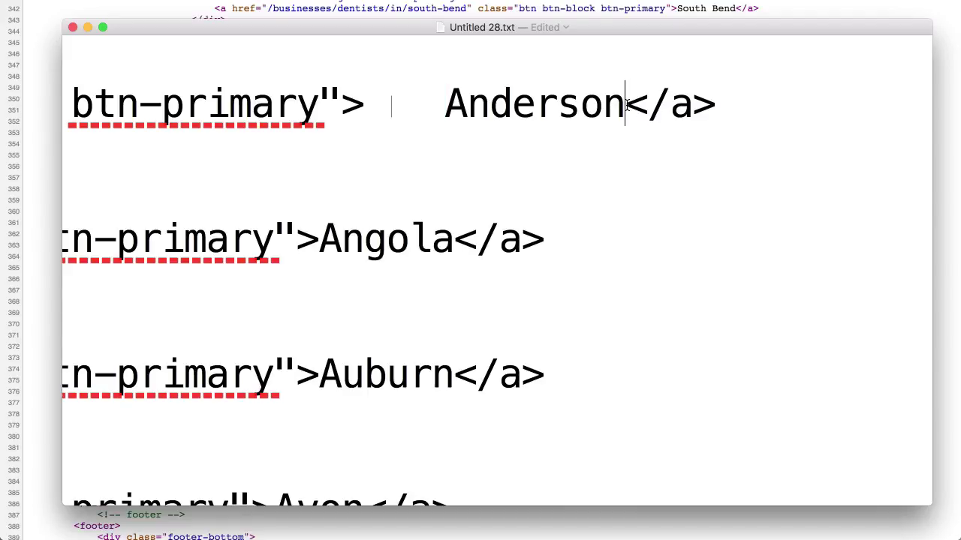
key("Tab")
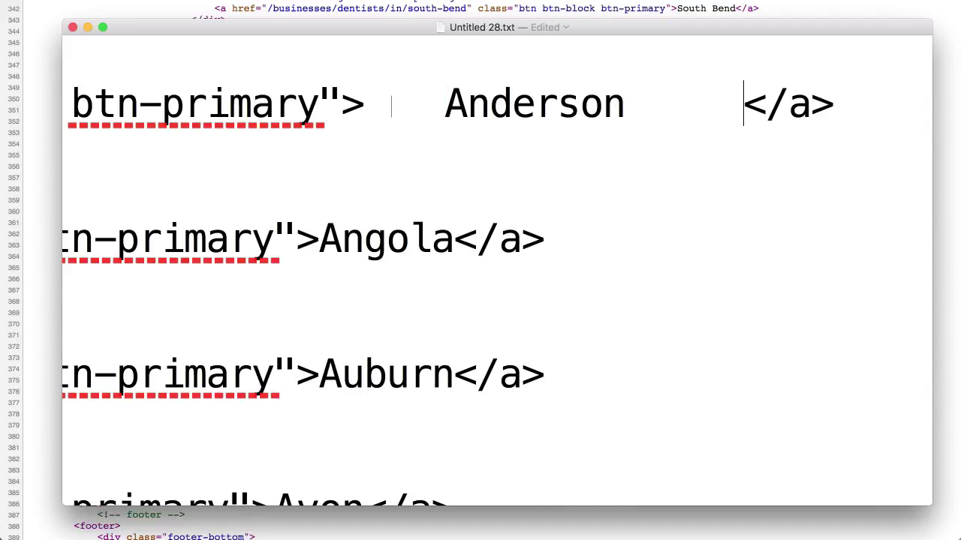
double_click(669, 97)
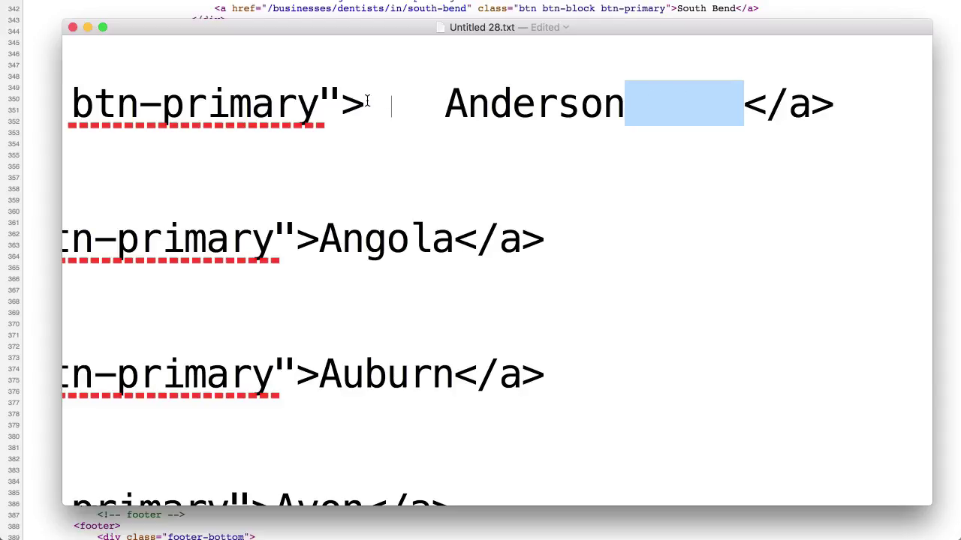
double_click(408, 103)
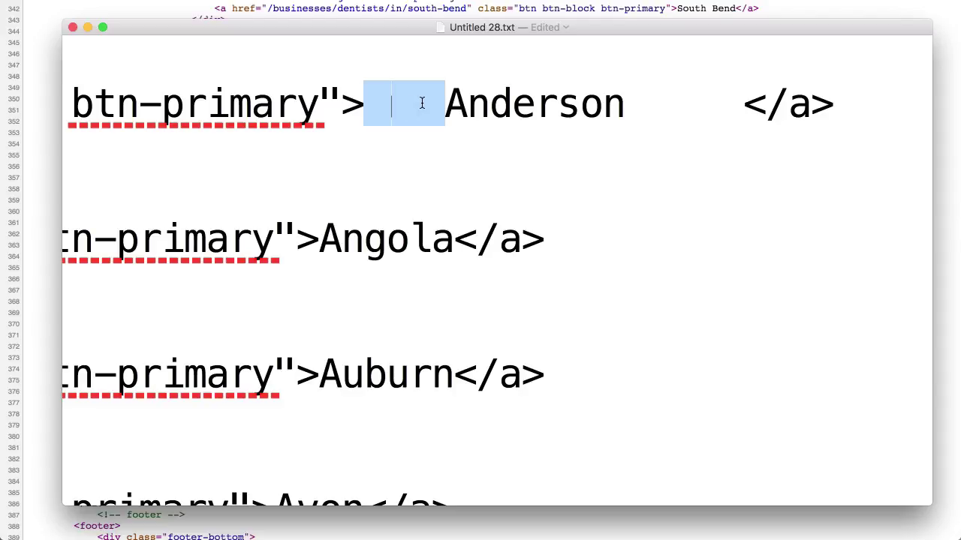
Step: Insert a tab directly before Angola and another directly before Auburn
left_click(320, 238)
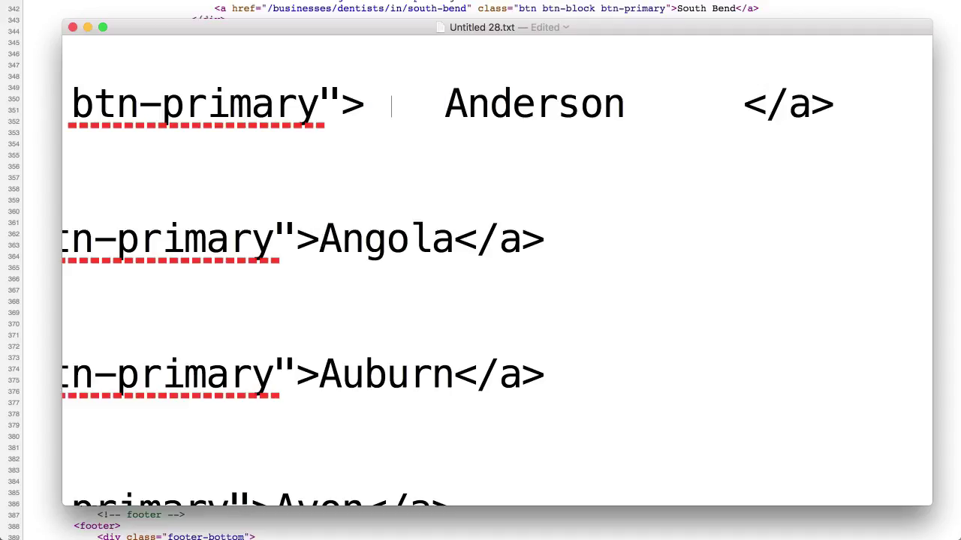
key("Tab")
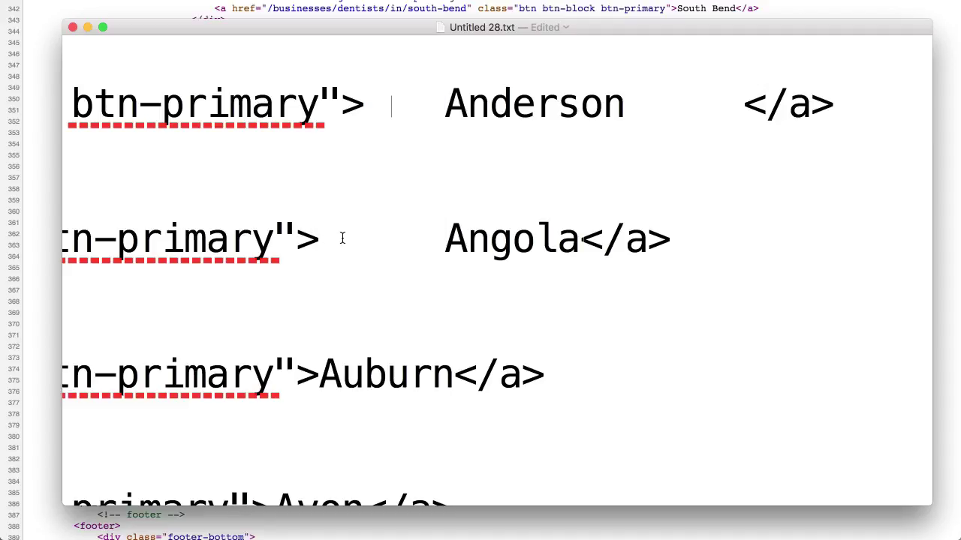
double_click(338, 238)
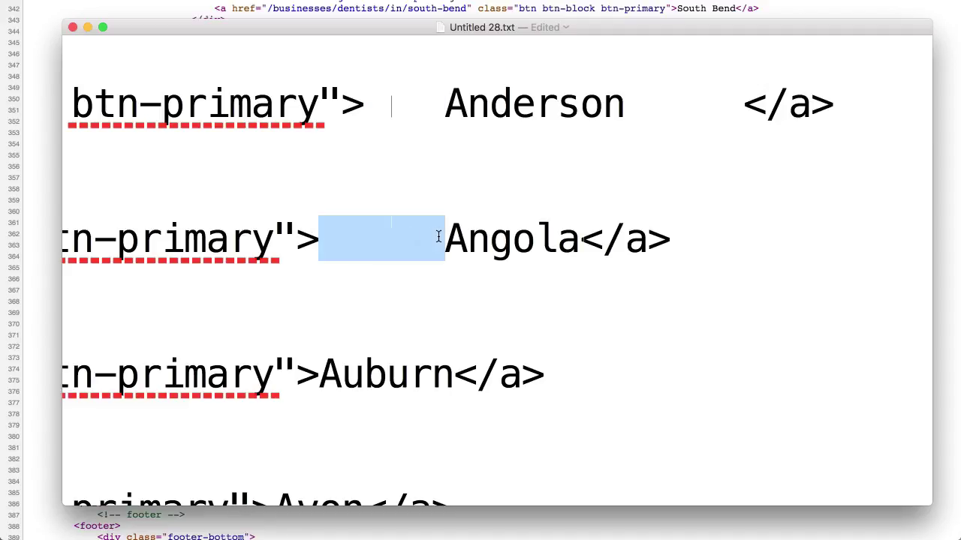
left_click(320, 371)
key("Tab")
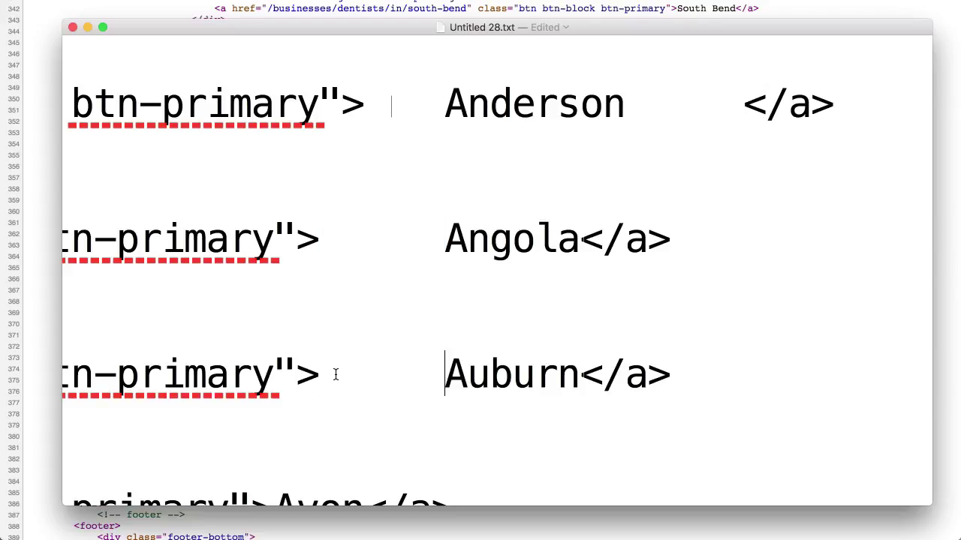
double_click(390, 381)
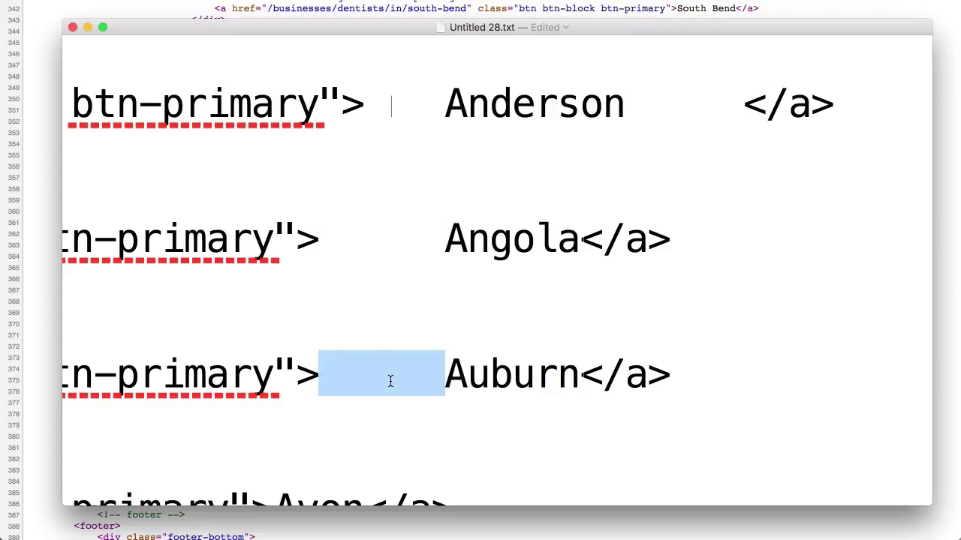
Step: Remove the tabs before Auburn and Angola and on both sides of Anderson
key("BackSpace")
left_click(446, 229)
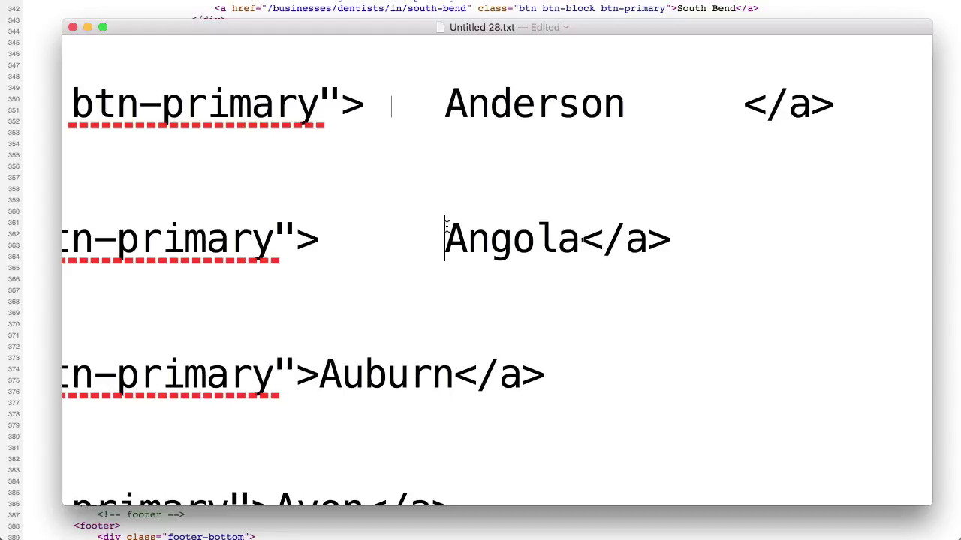
key("BackSpace")
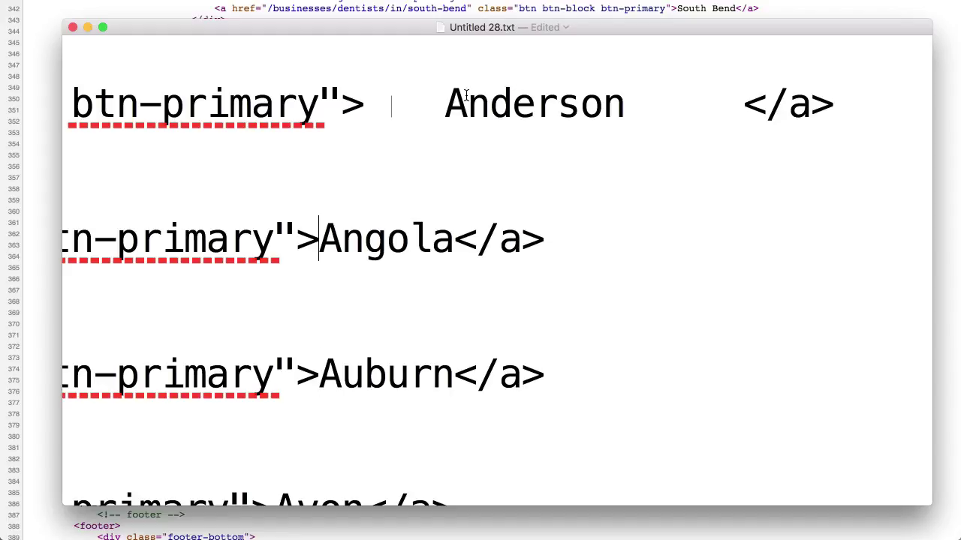
key("BackSpace")
left_click(593, 103)
key("BackSpace")
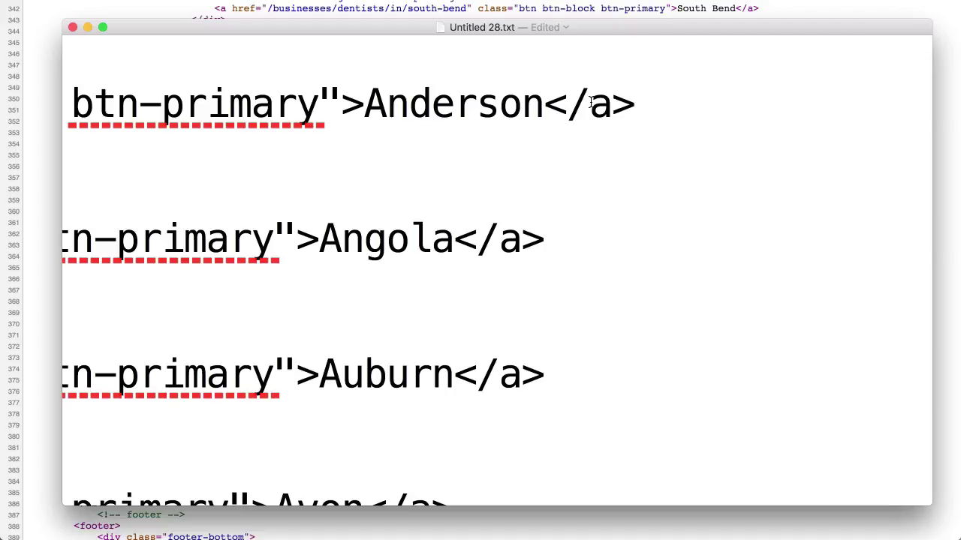
Step: Put a tab directly after btn-primary"> on the Anderson line
scroll(377, 172, "left", 5)
left_click_drag(144, 105, 429, 111)
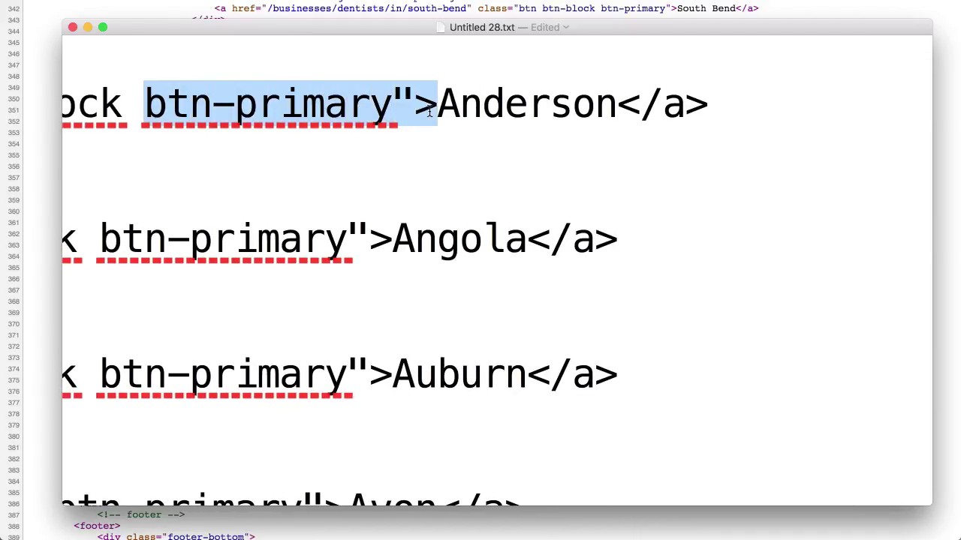
key("Right")
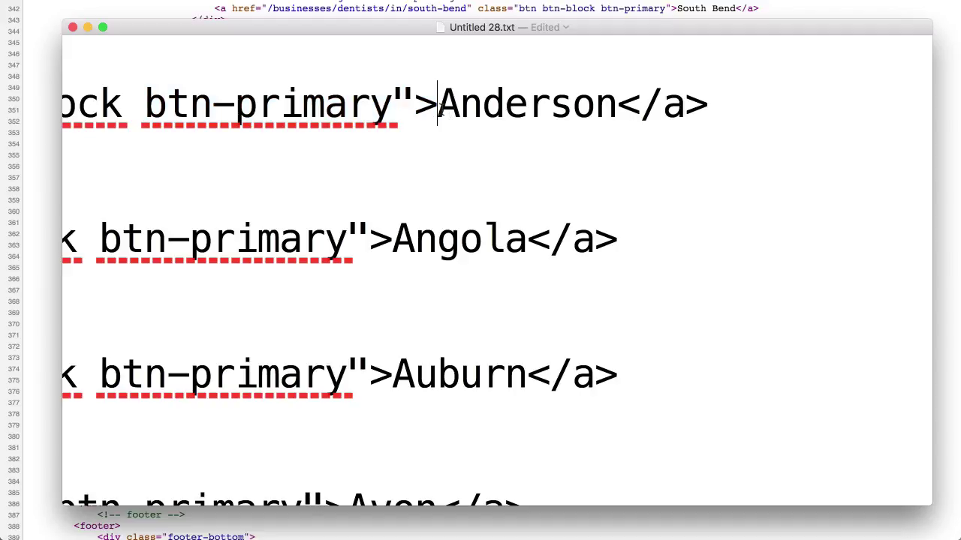
key("Tab")
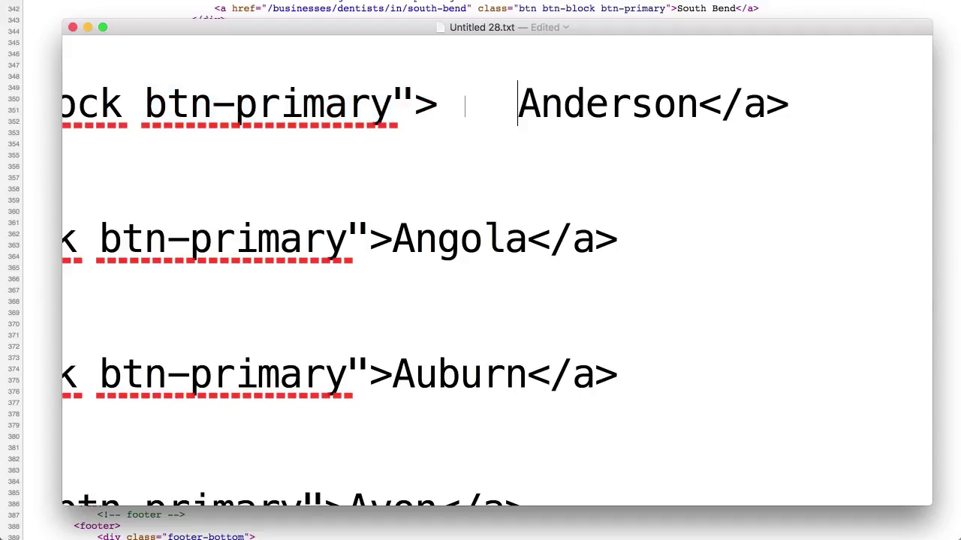
left_click_drag(450, 109, 499, 104)
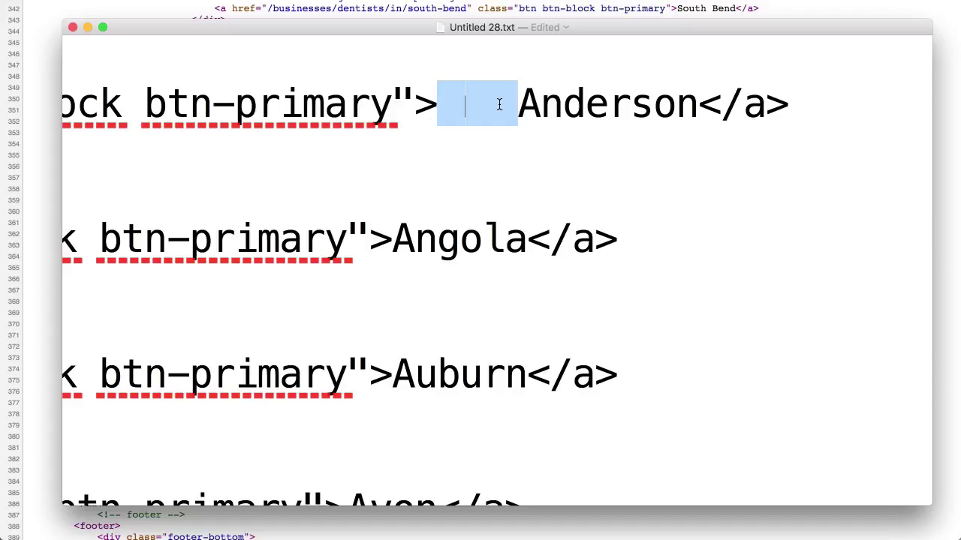
Step: Copy btn-primary"> together with the tab that follows it on the Anderson line
left_click(283, 102)
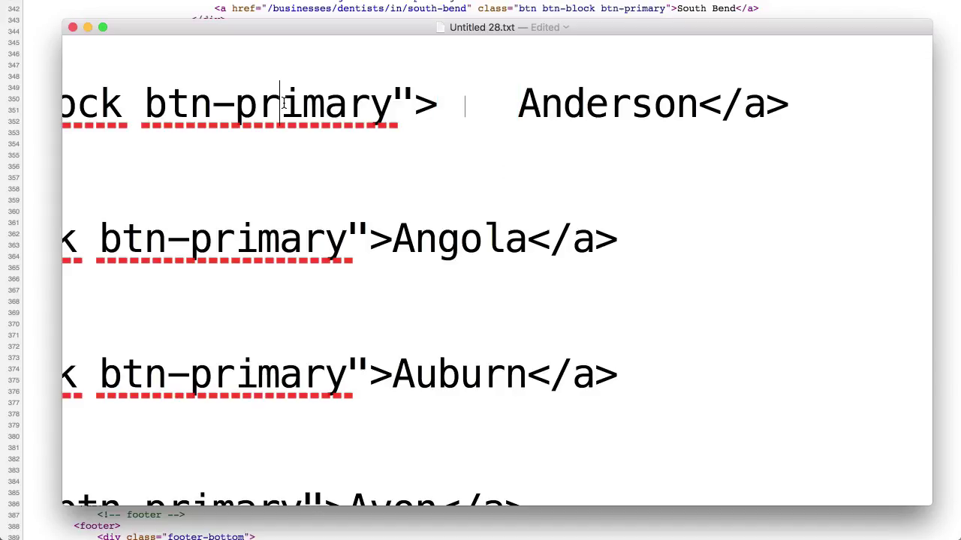
left_click_drag(143, 105, 489, 99)
key("super+c")
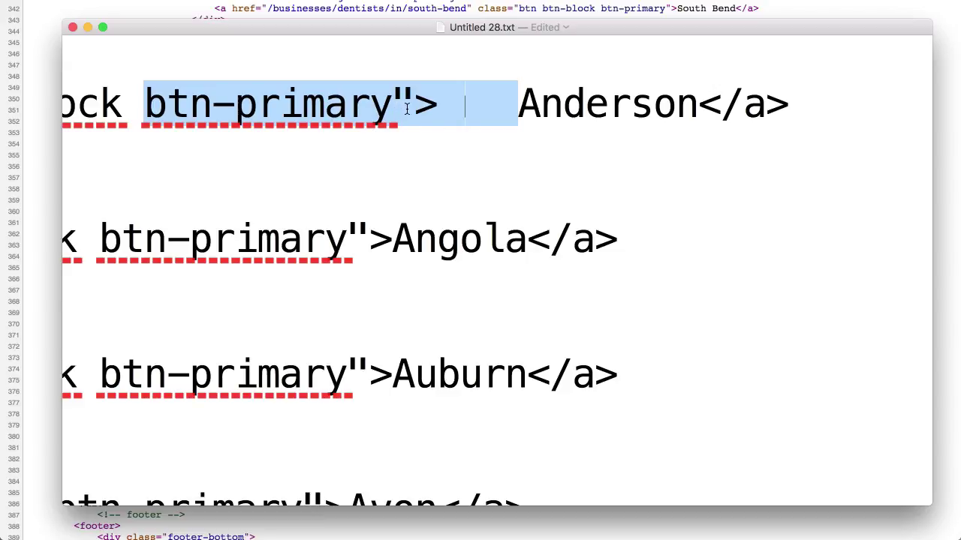
Step: Add three blank lines at the start of the document and paste the copied btn-primary"> text with its tab there
left_click(397, 154)
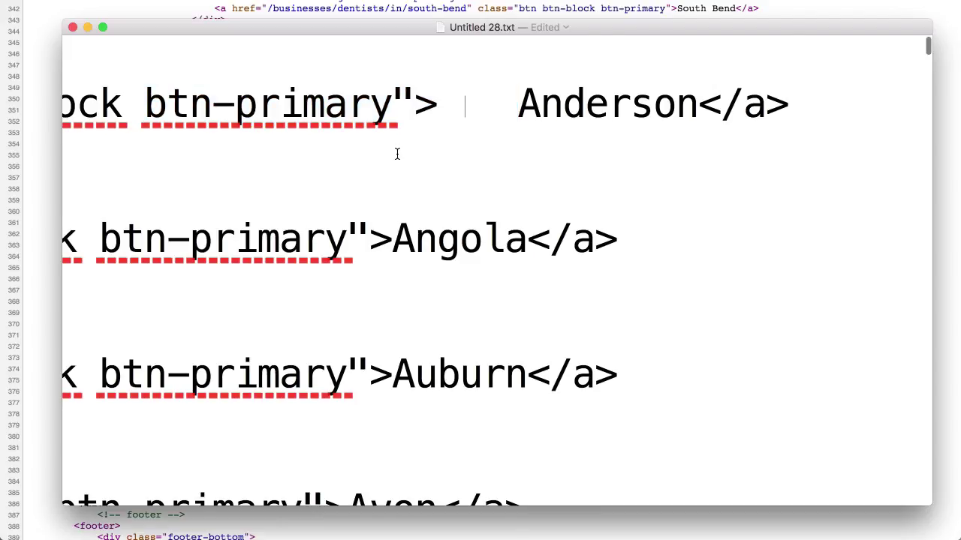
scroll(397, 154, "left", 10)
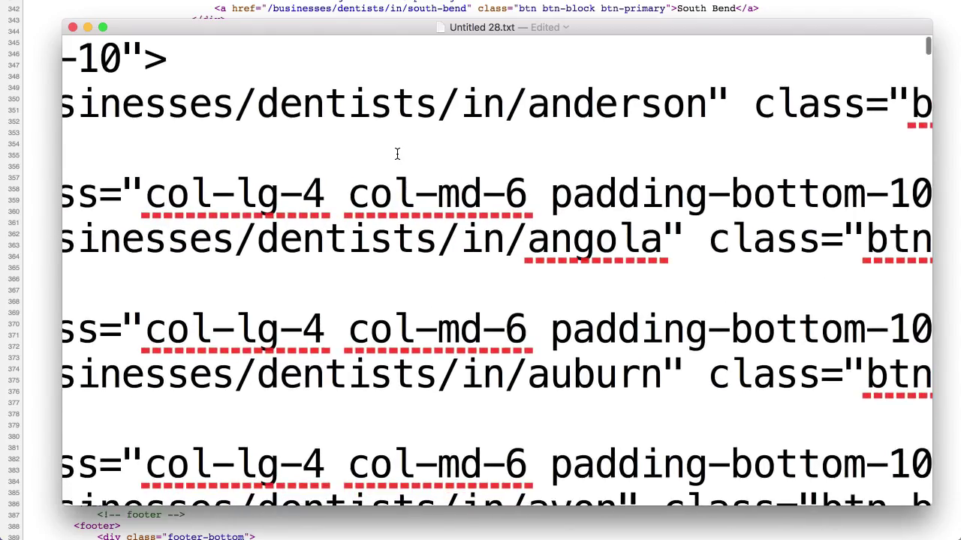
key("super+Up")
key("Return")
key("Return")
key("Return")
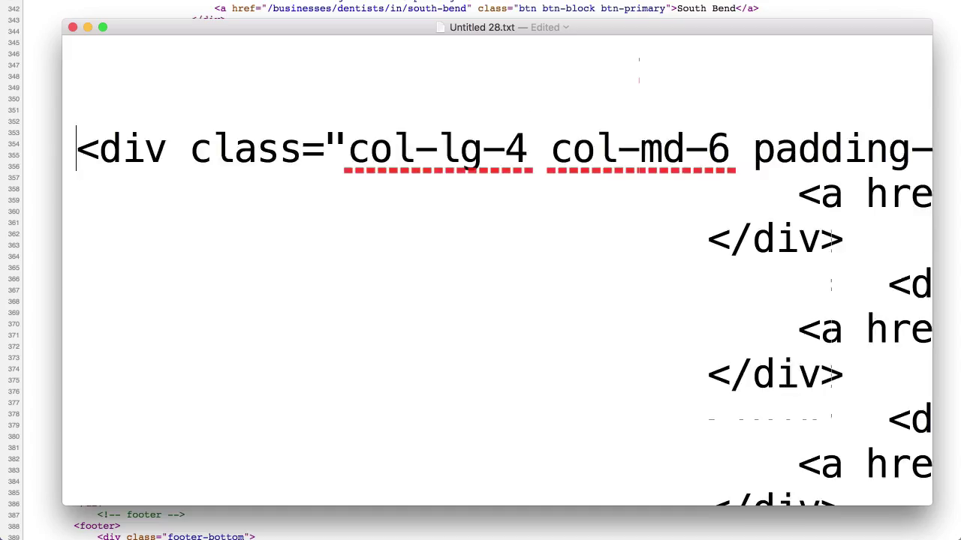
key("Up")
key("Up")
key("Up")
key("super+v")
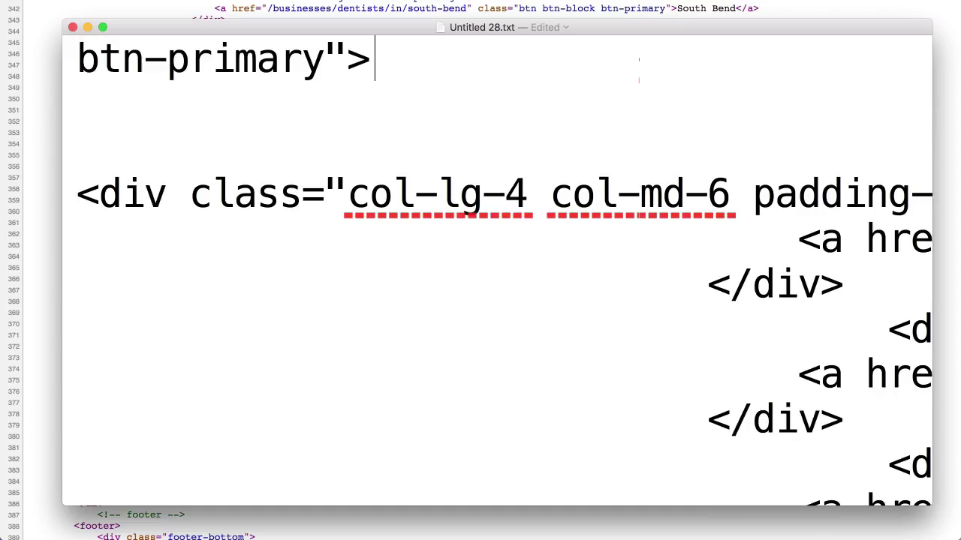
Step: Delete the pasted btn-primary"> line and the blank lines below it at the start of the document
key("Down")
key("Down")
key("Up")
key("Up")
key("shift+Down")
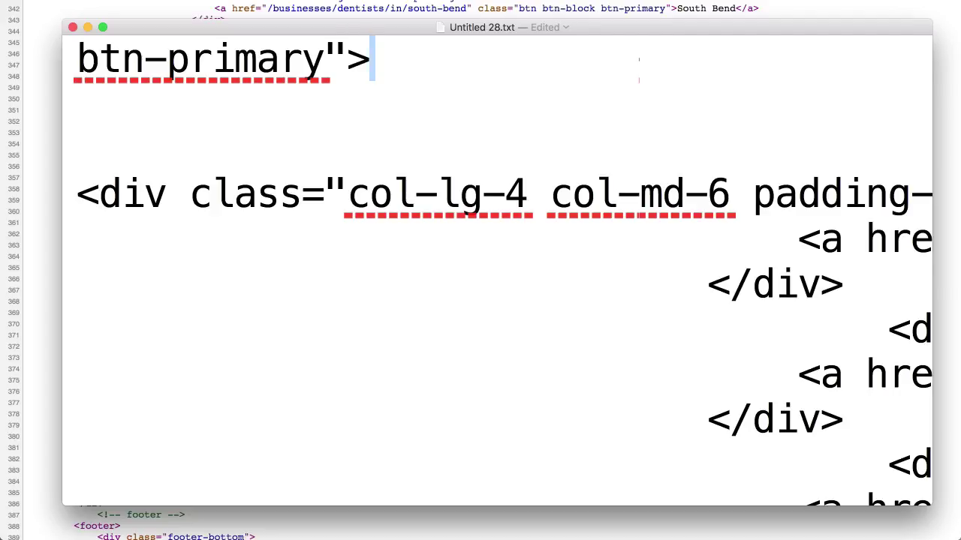
key("shift+Left")
key("shift+Left")
key("shift+Left")
key("shift+Left")
key("shift+Left")
key("shift+Left")
key("shift+Left")
key("shift+Left")
key("shift+Left")
key("shift+Left")
key("shift+Left")
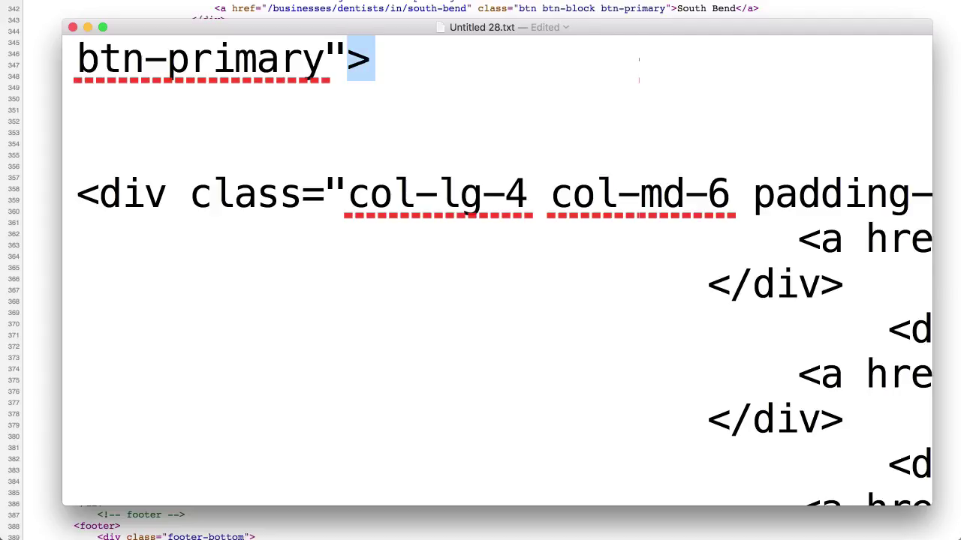
key("Left")
key("Left")
key("Left")
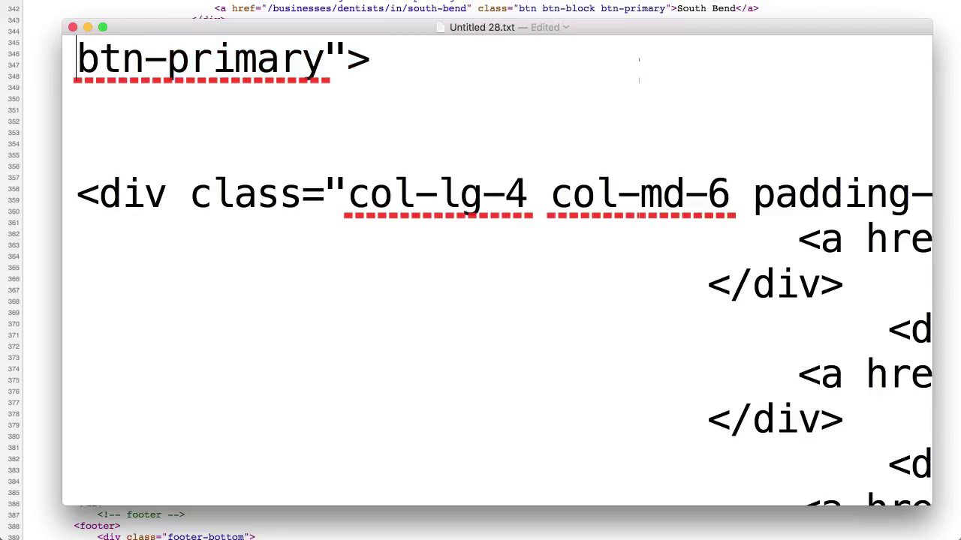
key("shift+Down")
key("shift+Down")
key("shift+Down")
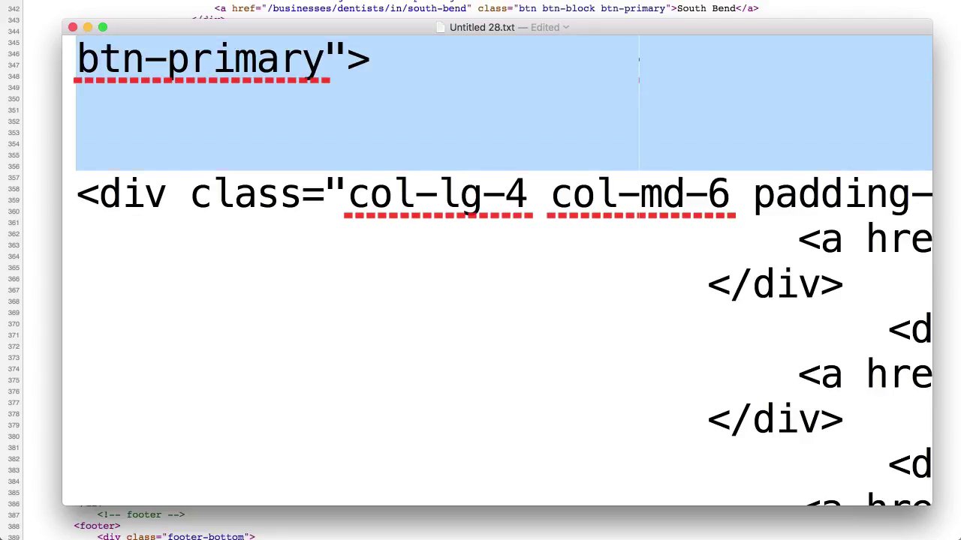
key("BackSpace")
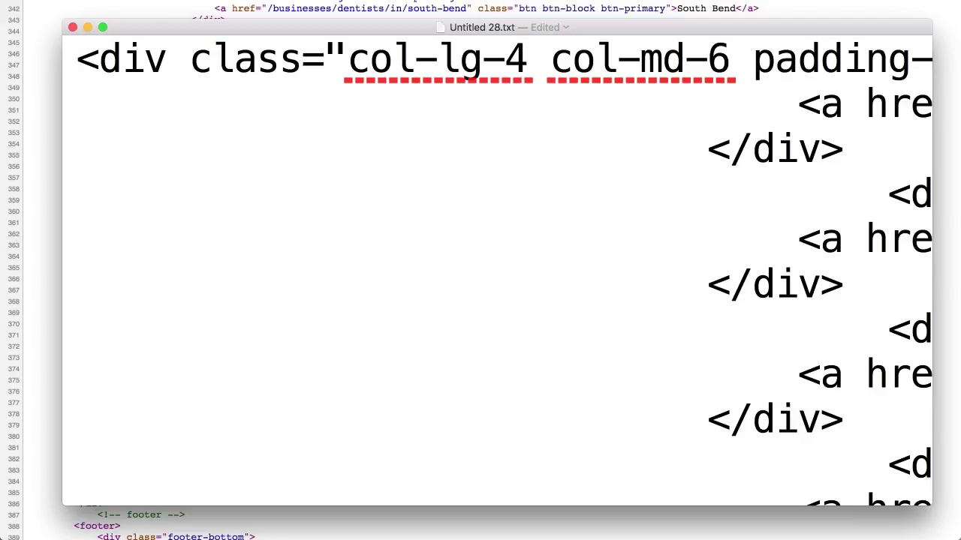
scroll(489, 166, "right", 10)
scroll(495, 172, "right", 10)
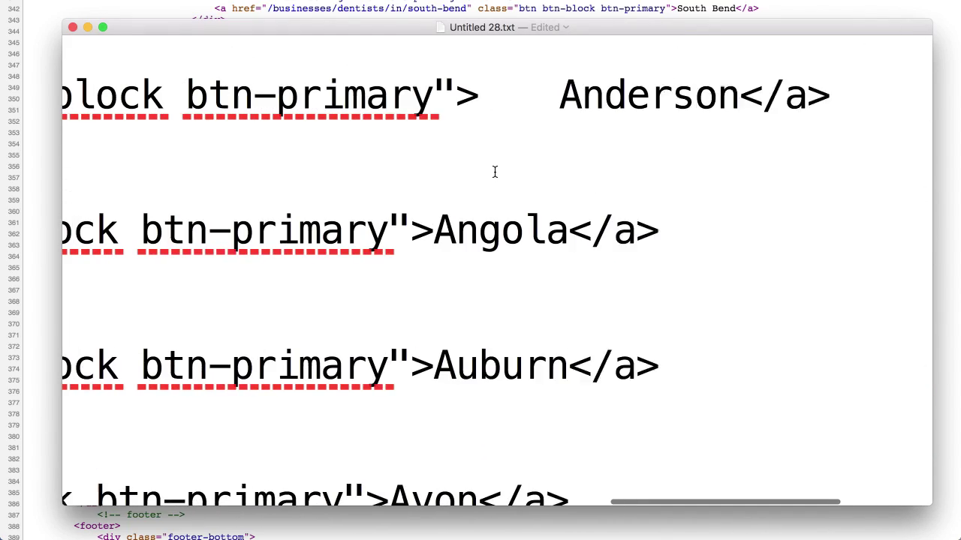
Step: Remove the tab between btn-primary"> and Anderson on the first city line
scroll(495, 172, "left", 1)
left_click_drag(204, 94, 574, 80)
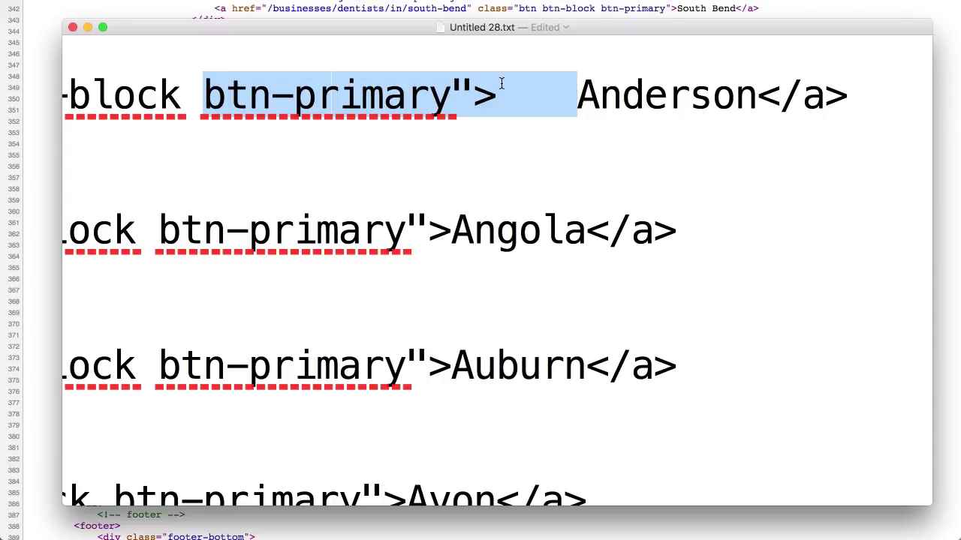
left_click(572, 94)
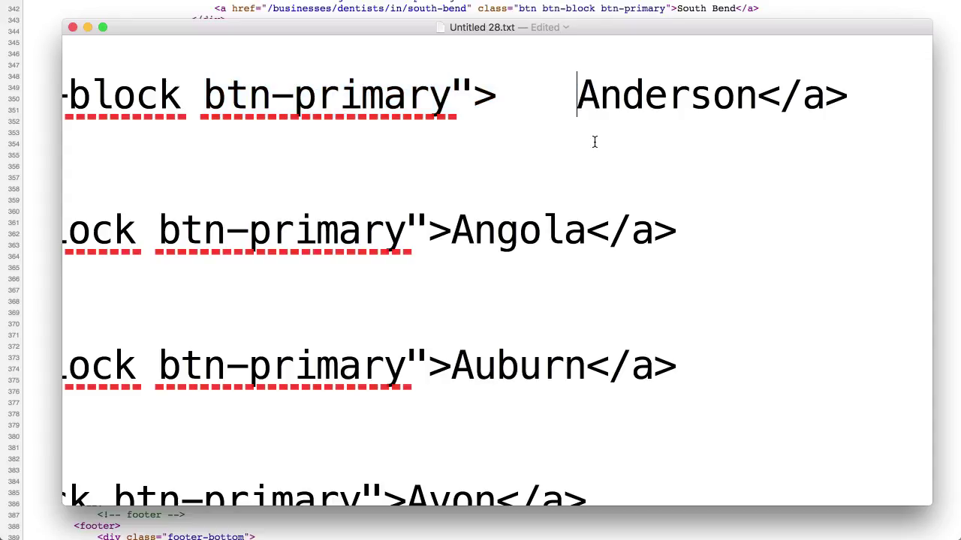
key("BackSpace")
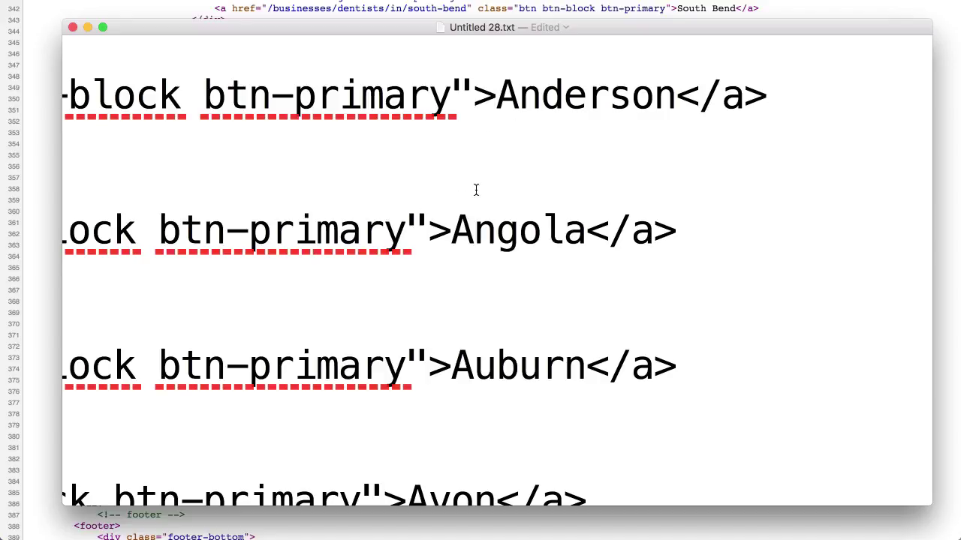
Step: Search the document for btn-primary"> without the trailing tab, with replacing enabled
left_click_drag(203, 94, 486, 92)
key("super+c")
double_click(549, 94)
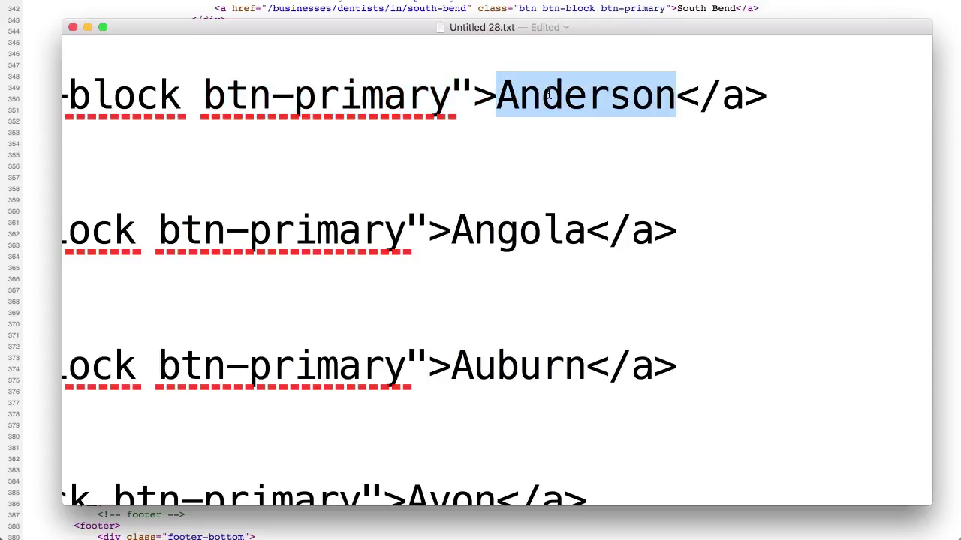
left_click(497, 88)
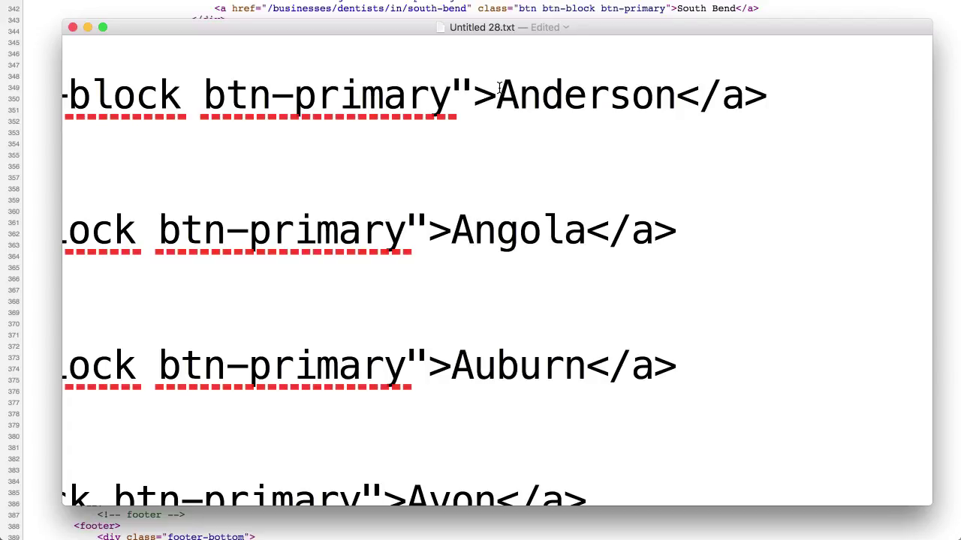
key("super+f")
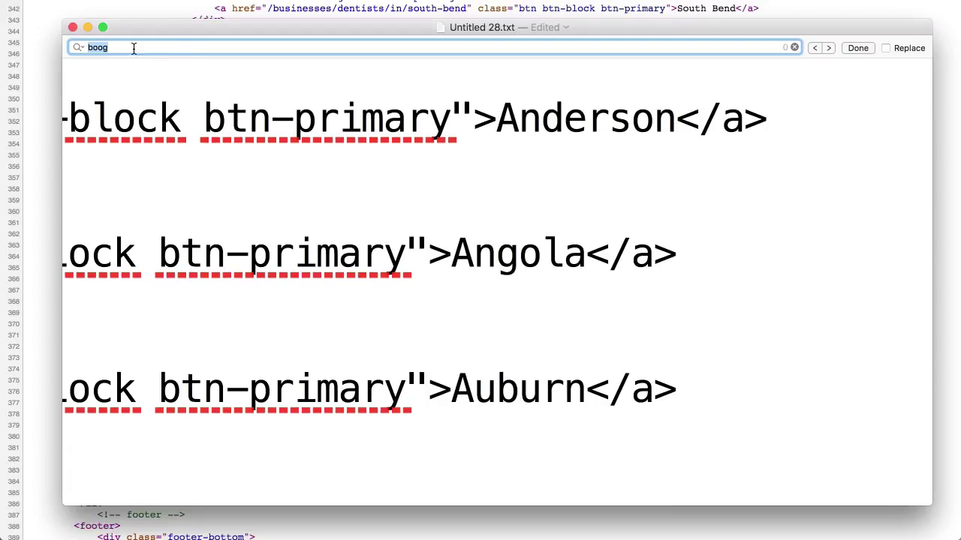
key("BackSpace")
key("super+v")
double_click(155, 47)
left_click(887, 48)
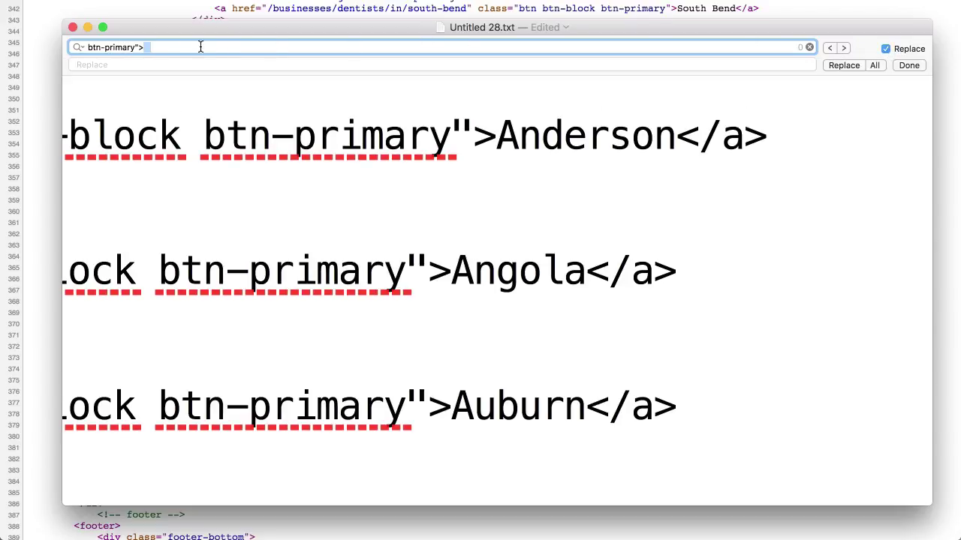
left_click(157, 49)
key("Return")
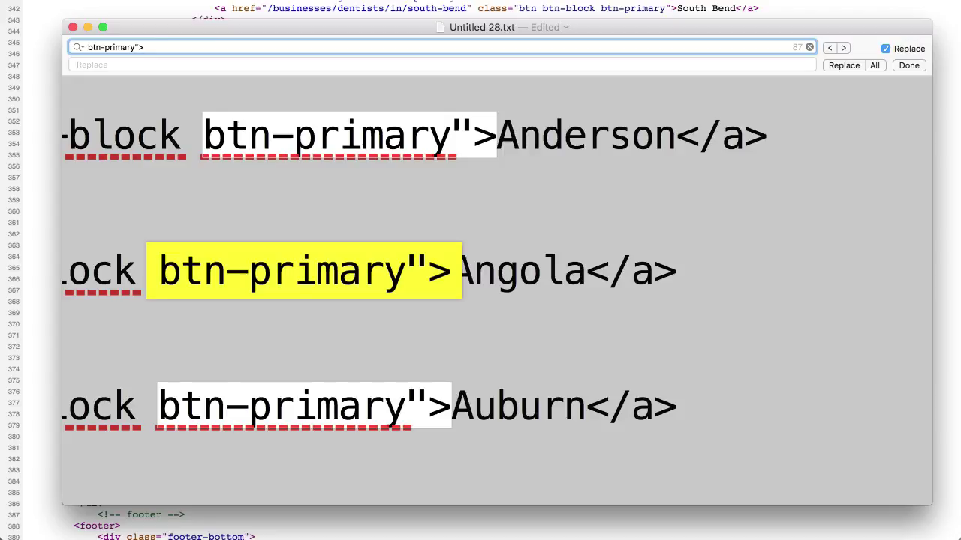
Step: Replace every btn-primary"> in the document with the copied btn-primary"> text that ends in a tab
left_click(135, 64)
key("super+v")
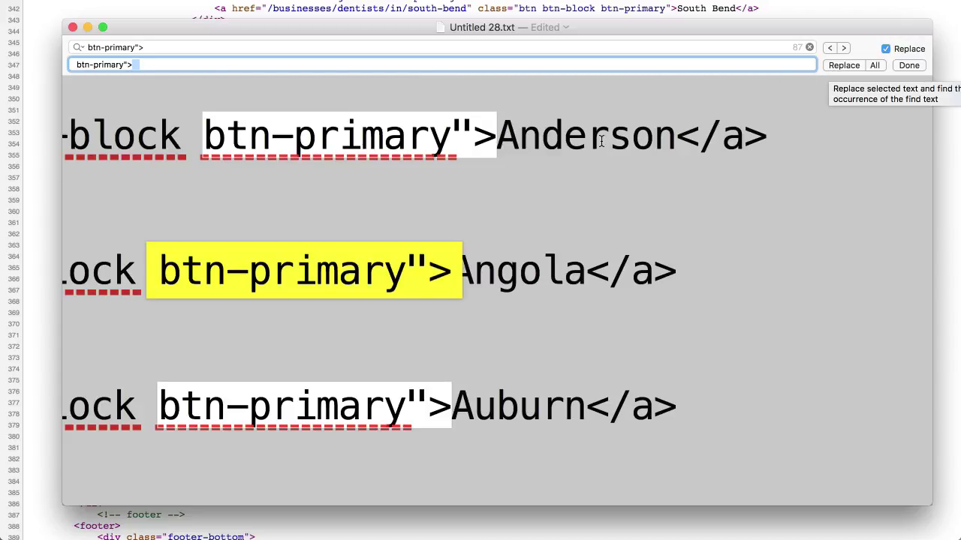
left_click(569, 165)
scroll(438, 176, "up", 1)
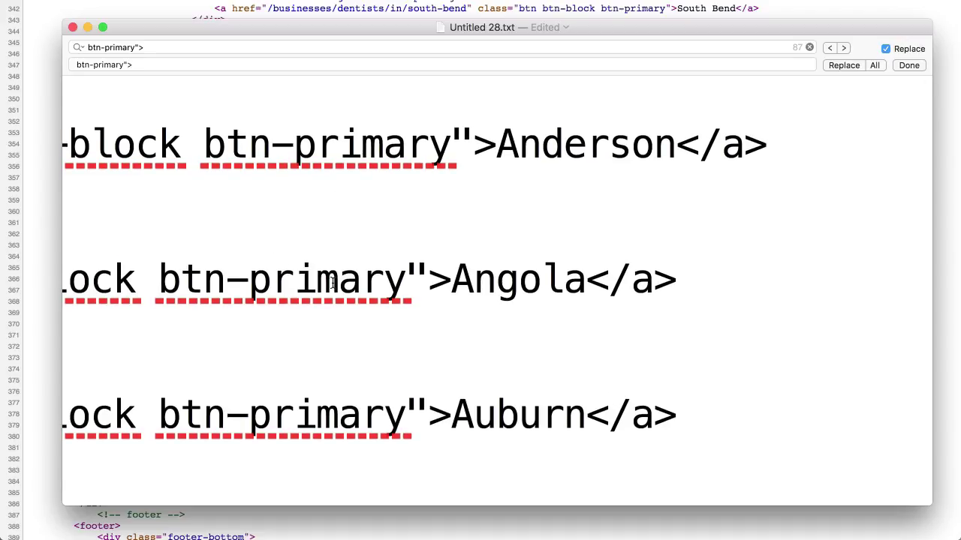
key("super+Up")
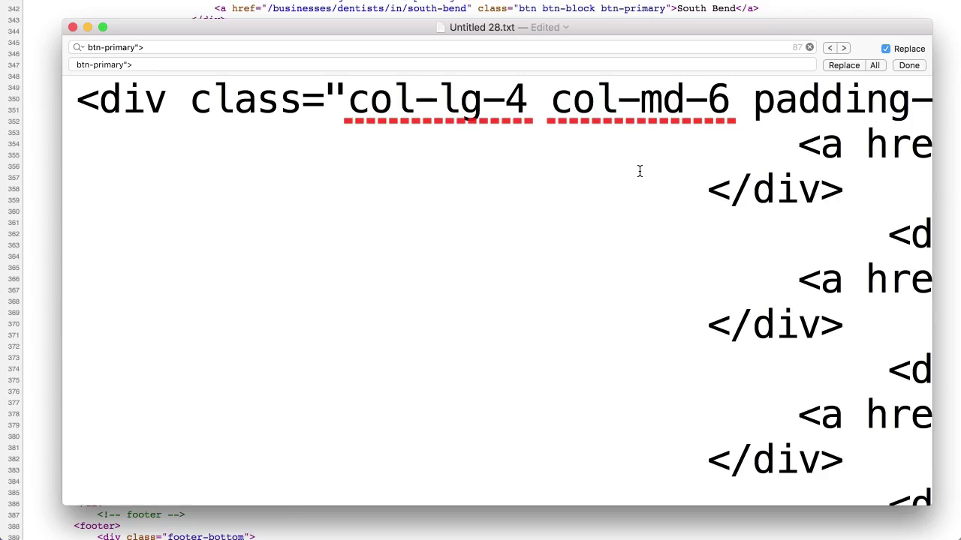
left_click(843, 48)
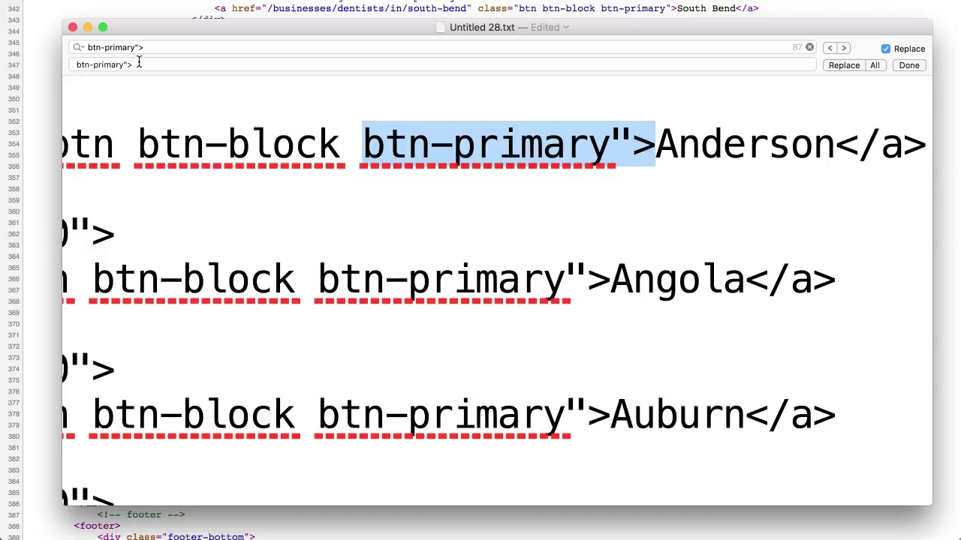
left_click(874, 65)
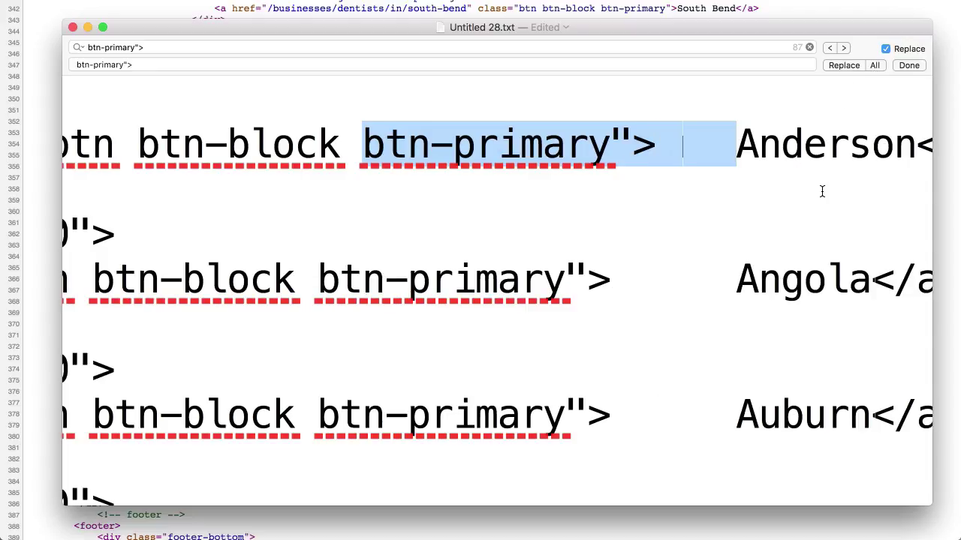
Step: Check the tabs between btn-primary"> and the city names from Anderson through Zionsville
scroll(822, 192, "down", 10)
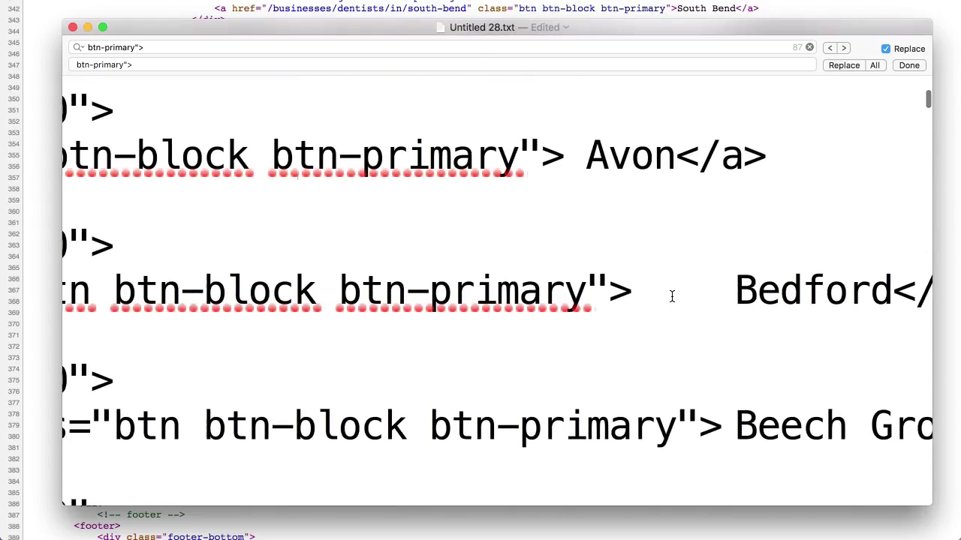
left_click_drag(637, 290, 717, 291)
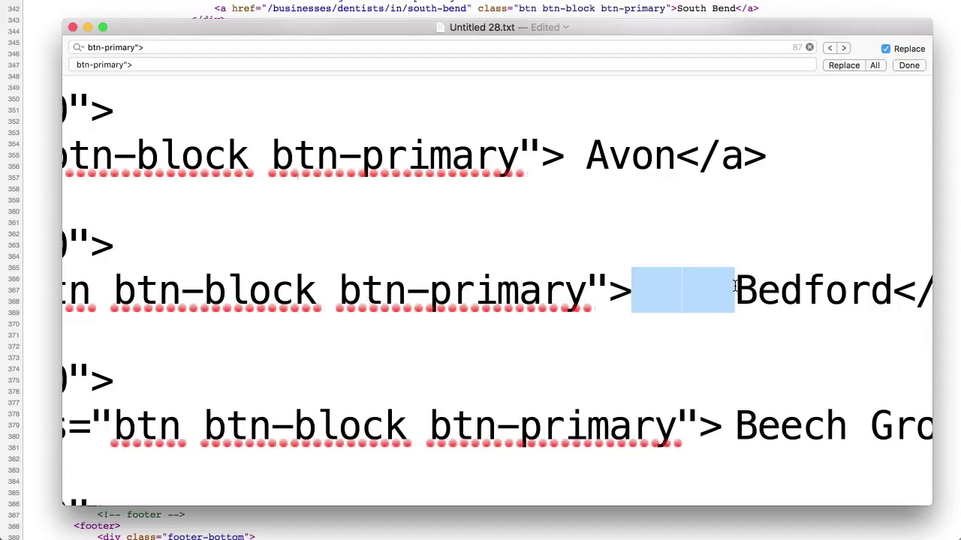
scroll(735, 286, "down", 20)
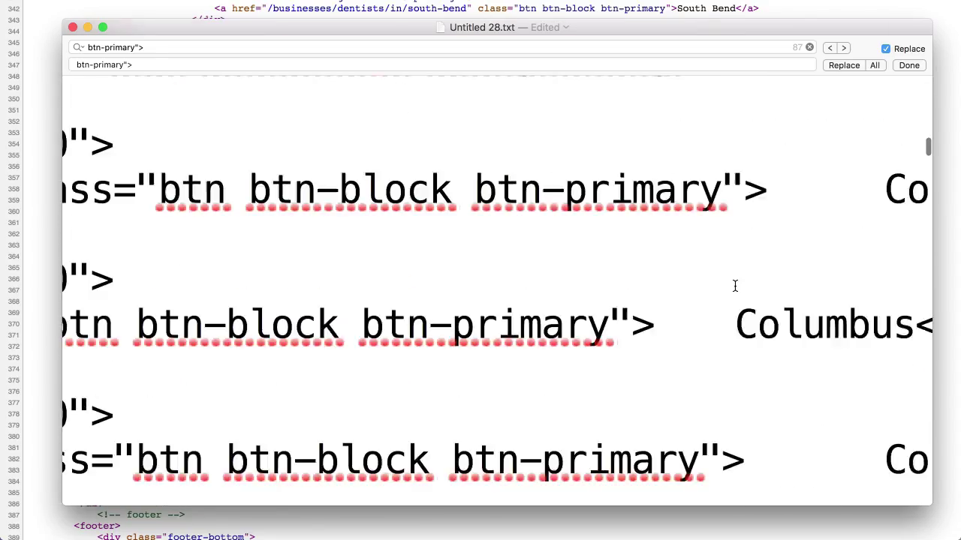
scroll(735, 286, "down", 20)
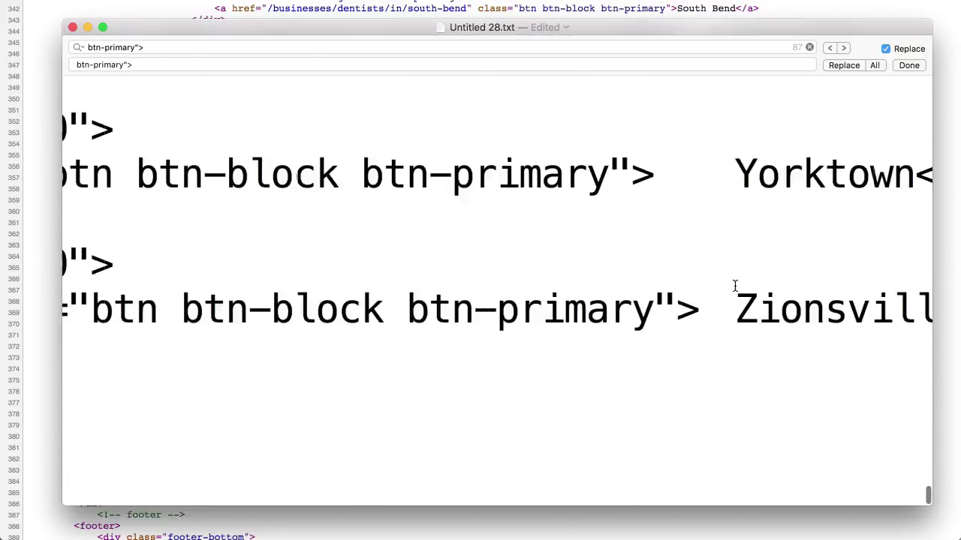
left_click_drag(698, 394, 733, 391)
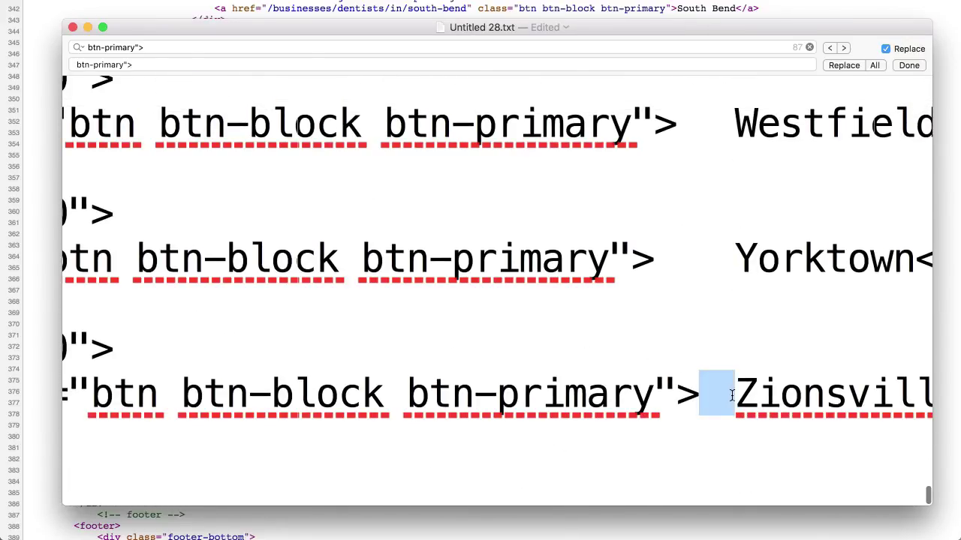
left_click(687, 391)
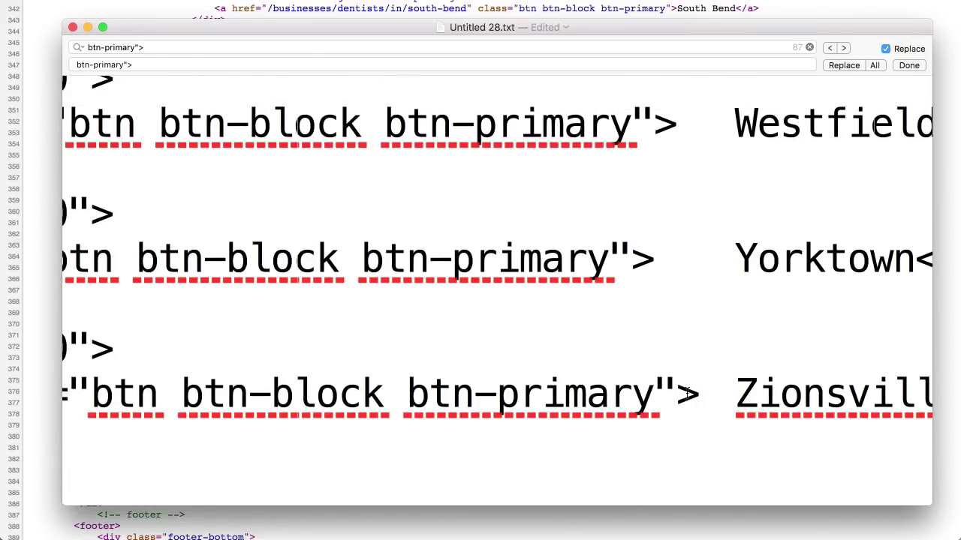
key("super+Up")
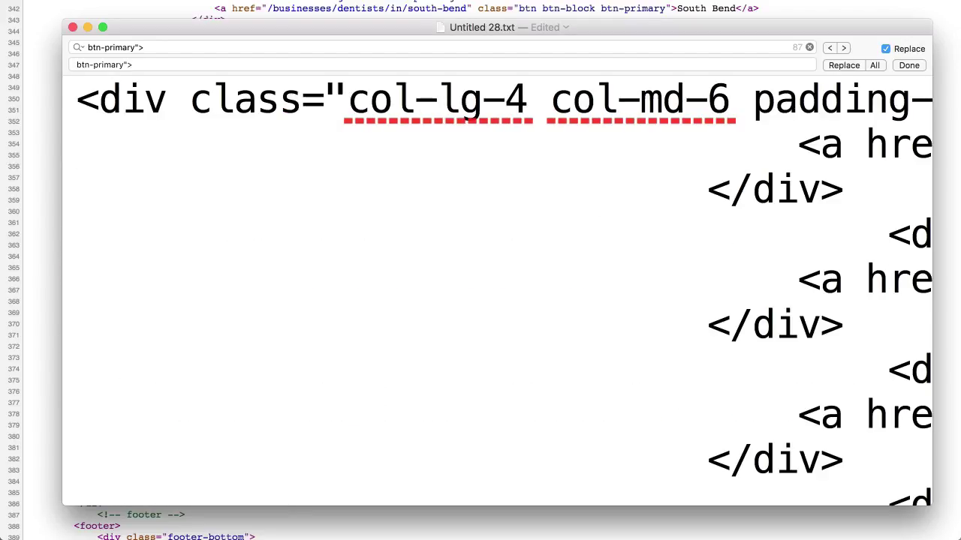
scroll(885, 402, "right", 10)
scroll(886, 402, "down", 1)
scroll(886, 401, "right", 10)
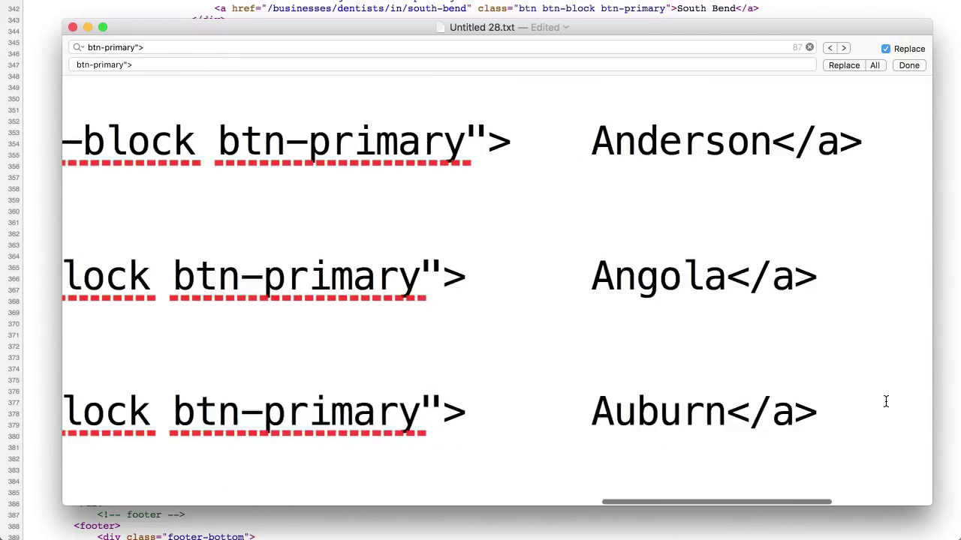
left_click_drag(480, 142, 559, 142)
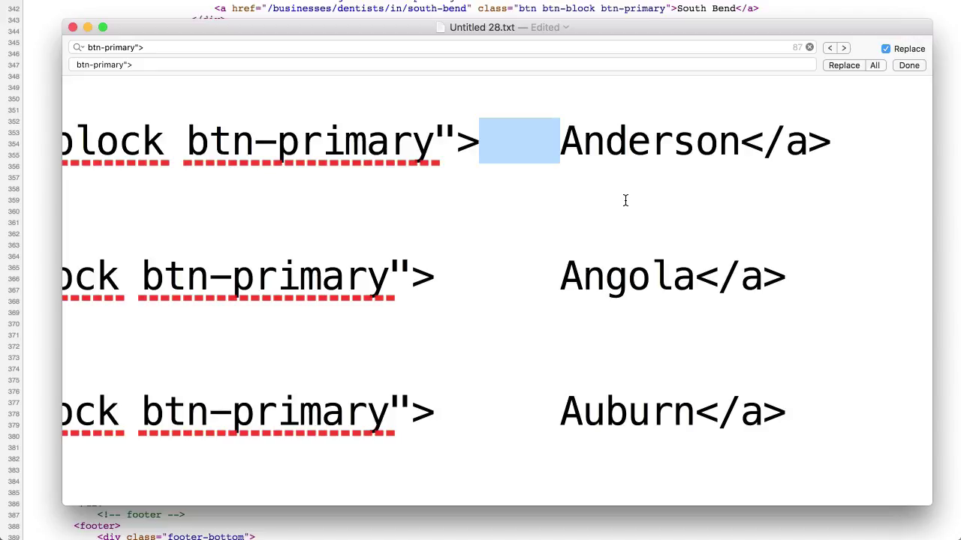
Step: Put a tab between Anderson and </a>, and try the same on the Angola line before taking it out there
left_click(743, 142)
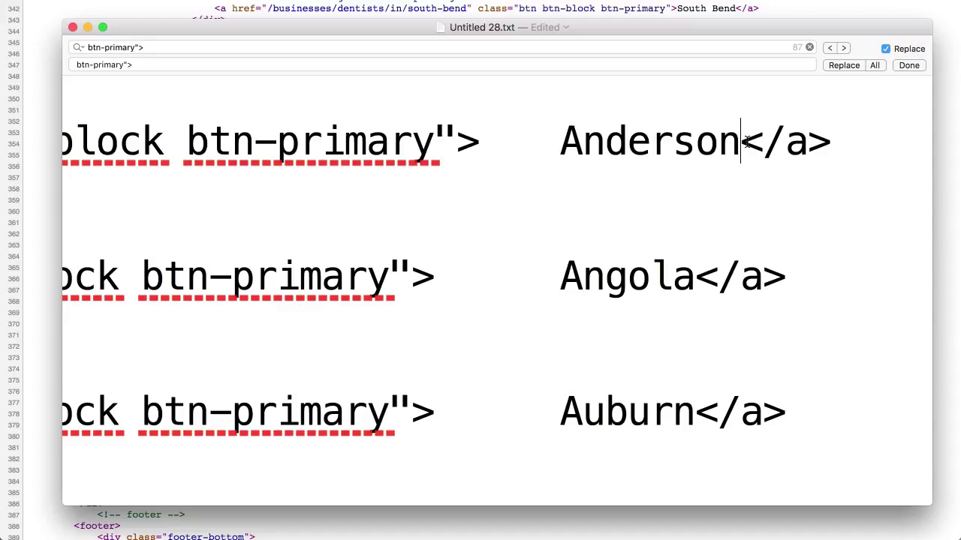
left_click_drag(741, 142, 757, 142)
left_click(758, 142)
scroll(743, 142, "right", 5)
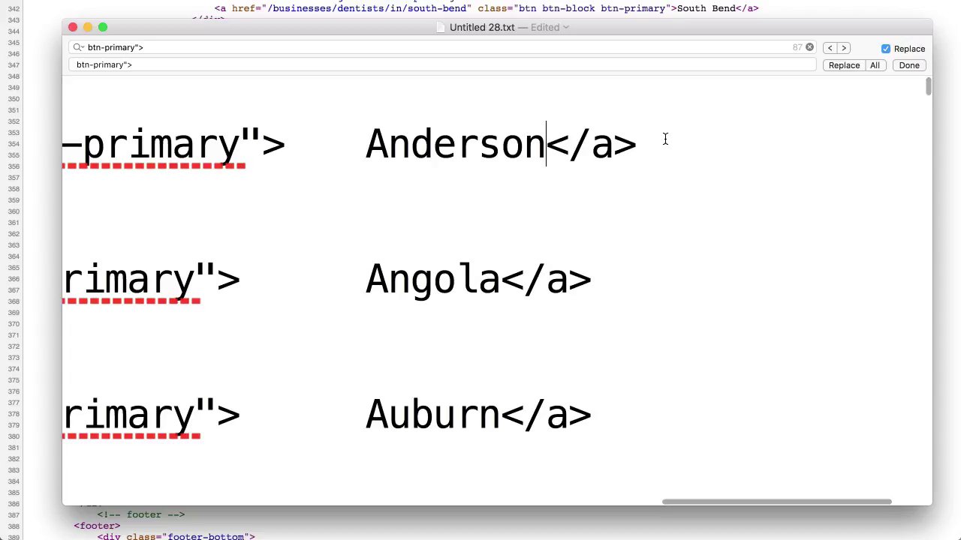
scroll(569, 147, "right", 1)
scroll(569, 147, "right", 1)
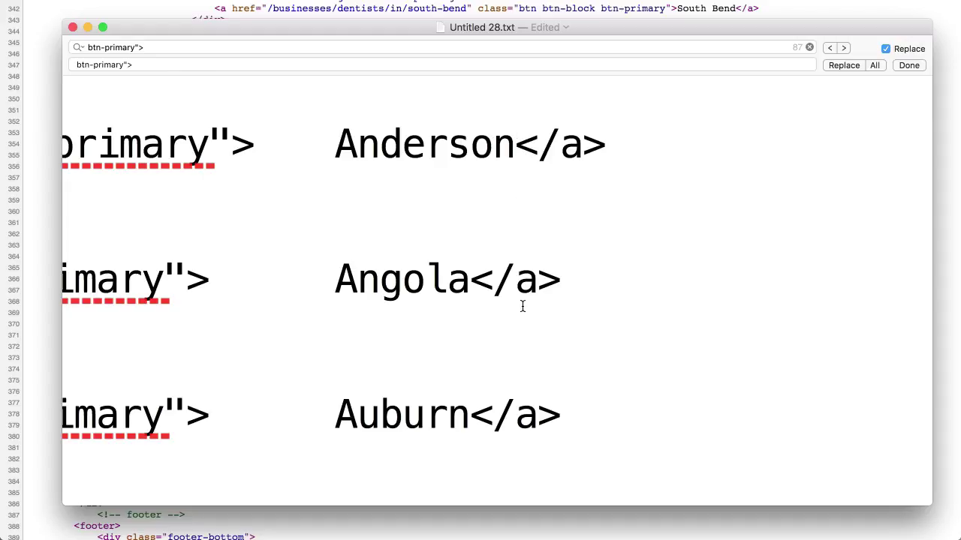
key("Tab")
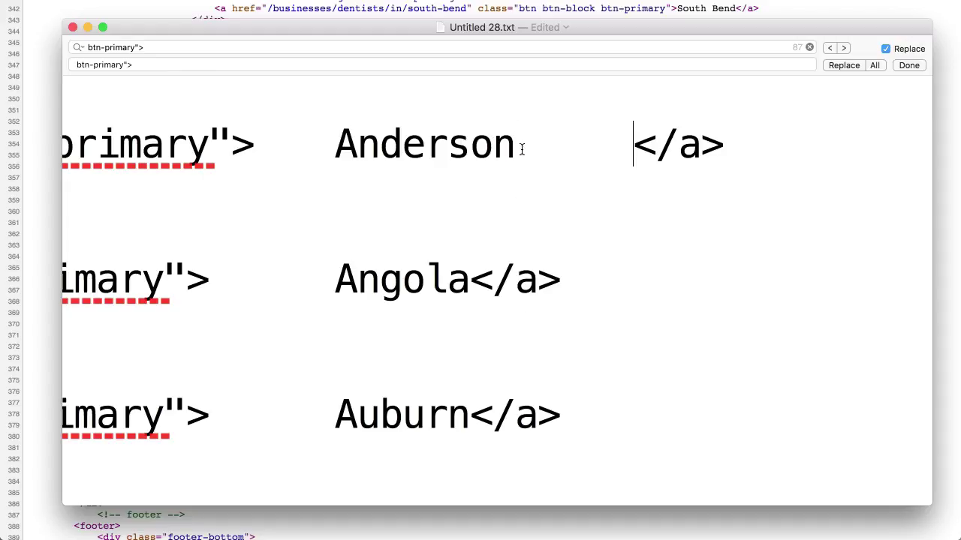
left_click(471, 279)
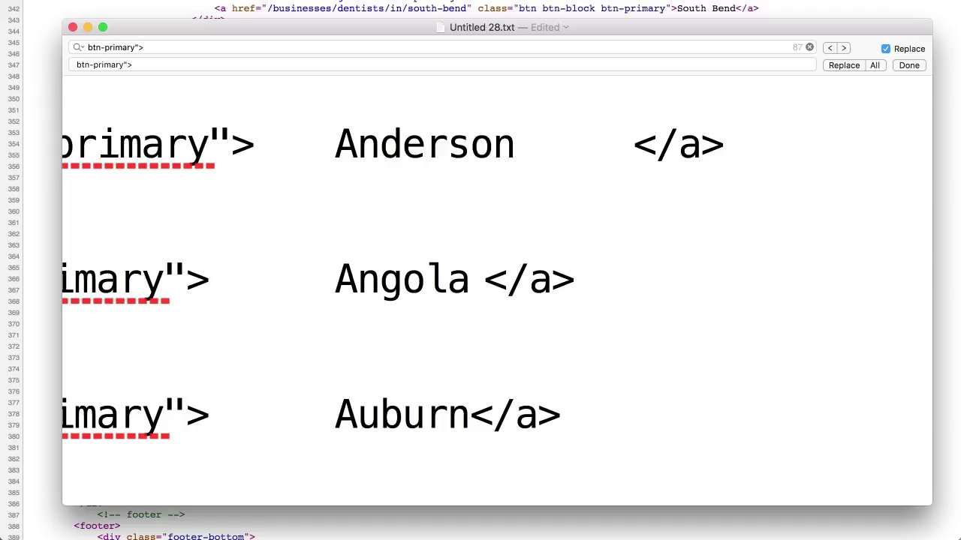
key("BackSpace")
Step: Copy the tab after Anderson together with the </a> that follows it
left_click(629, 145)
left_click_drag(537, 149, 719, 143)
key("super+c")
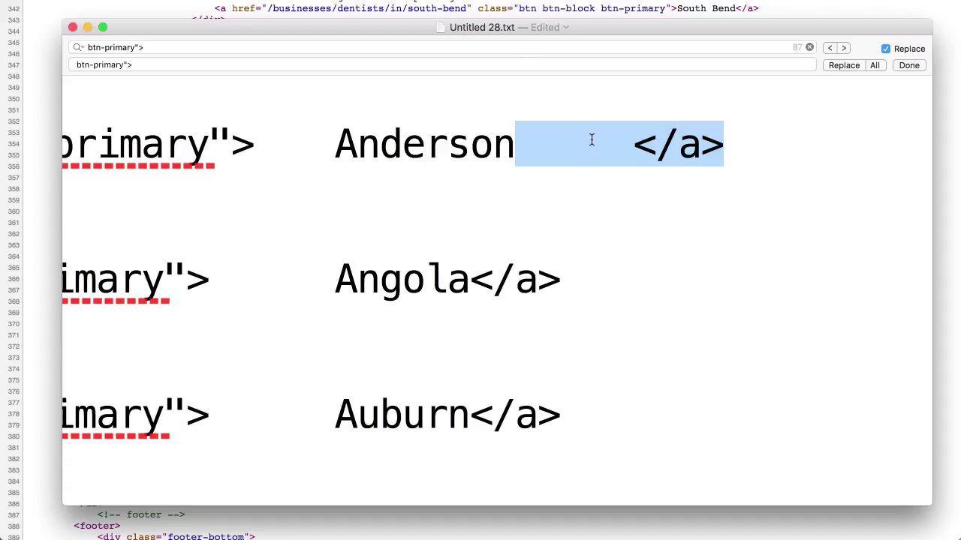
Step: Delete the tab between Anderson and </a>
left_click(632, 145)
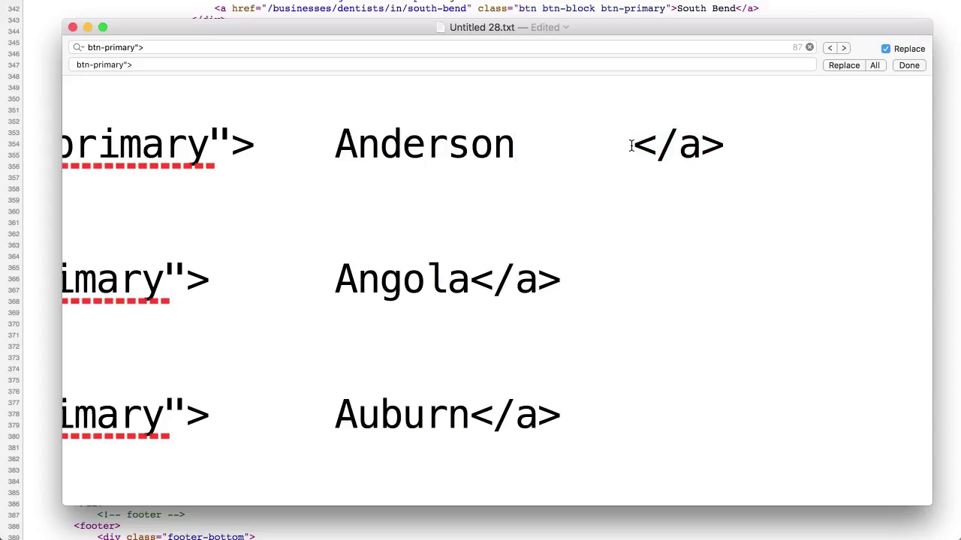
key("BackSpace")
key("BackSpace")
key("BackSpace")
key("BackSpace")
key("BackSpace")
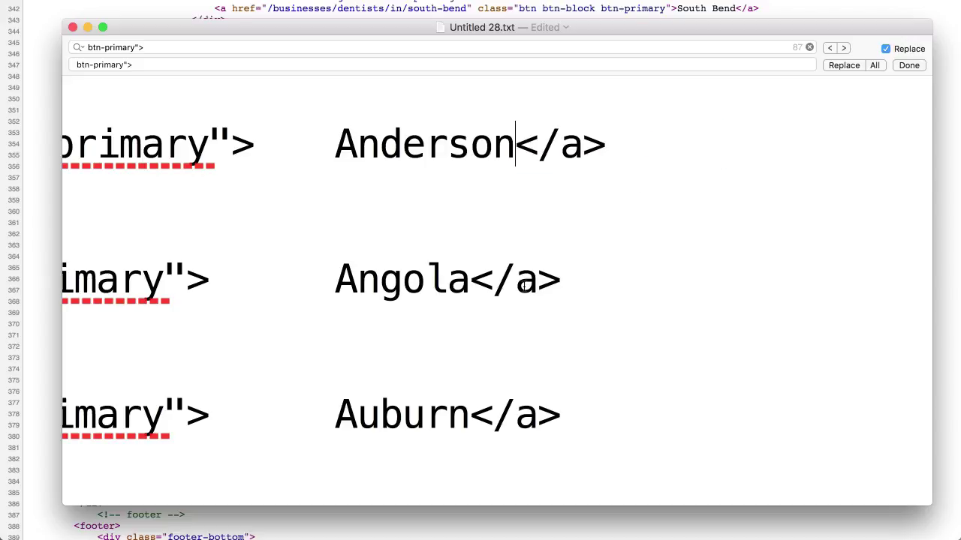
Step: Set the find text to </a> without the tab in front of it
scroll(521, 296, "down", 5)
scroll(522, 297, "up", 5)
triple_click(156, 50)
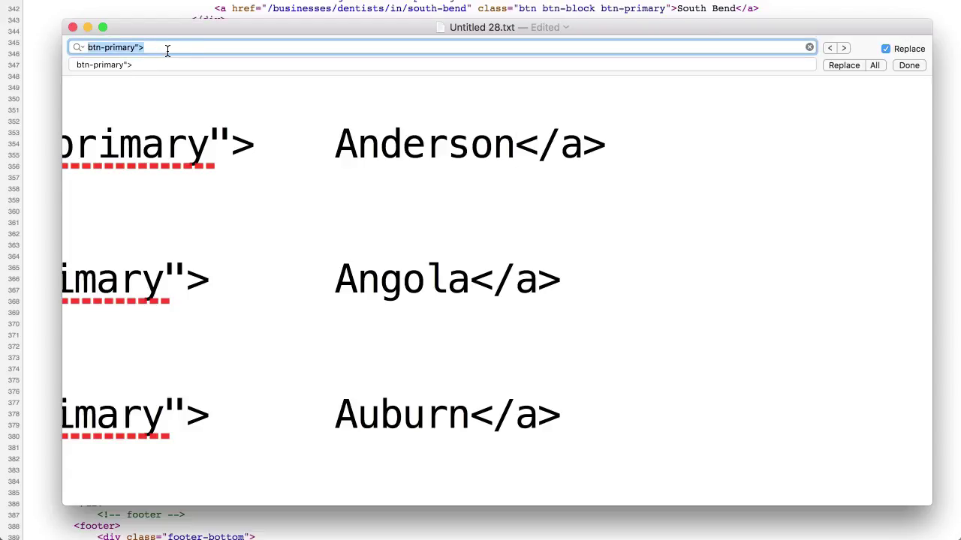
type("</a>")
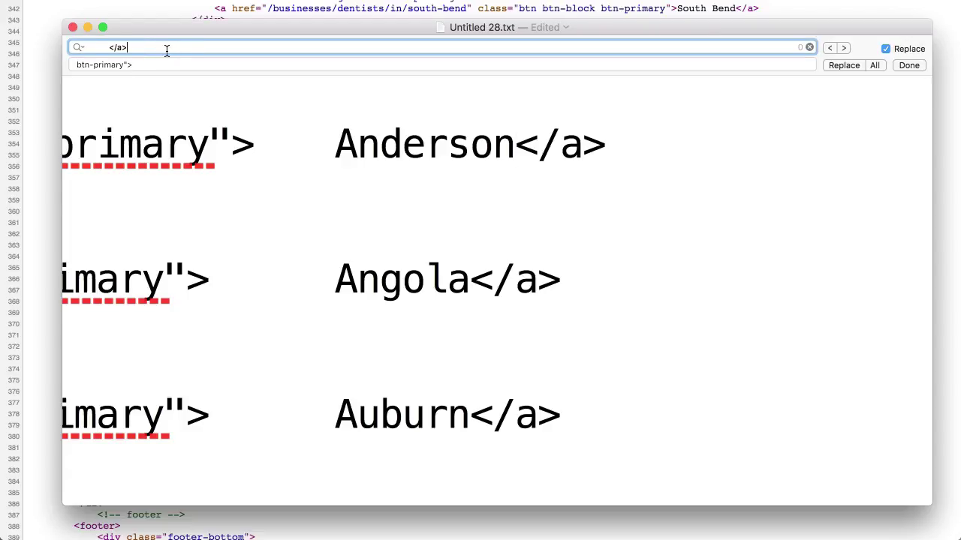
double_click(92, 47)
key("BackSpace")
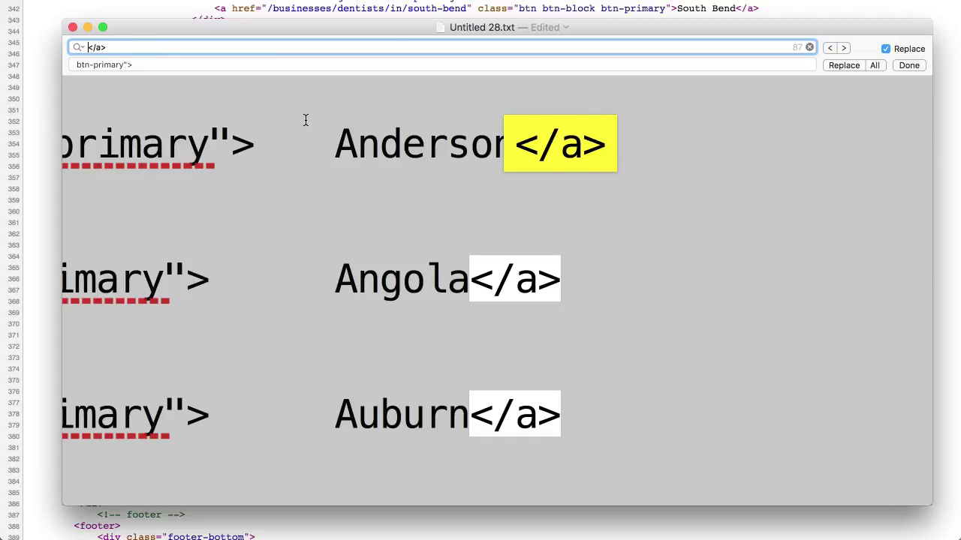
Step: Replace every </a> in the document with a tab followed by </a>, using the copied text as the replacement
left_click(494, 144)
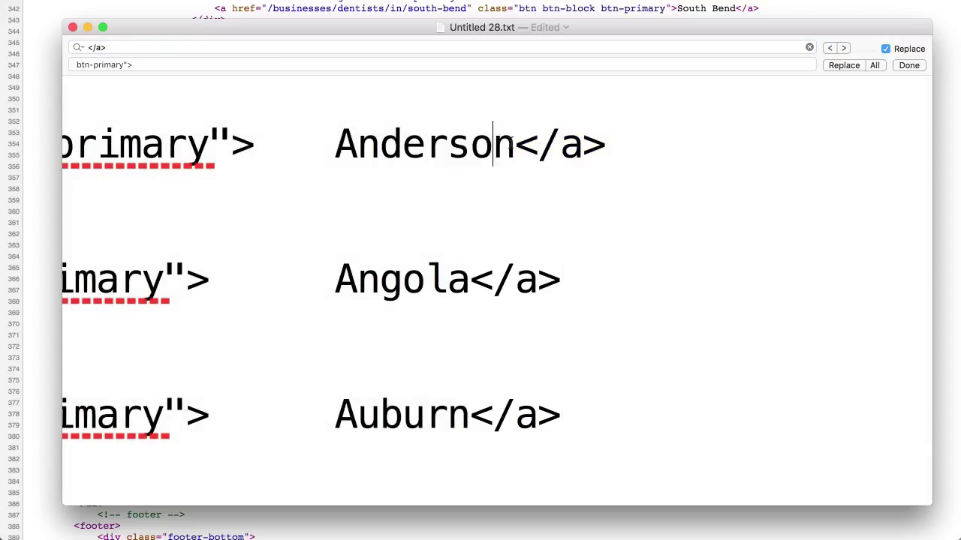
left_click(125, 65)
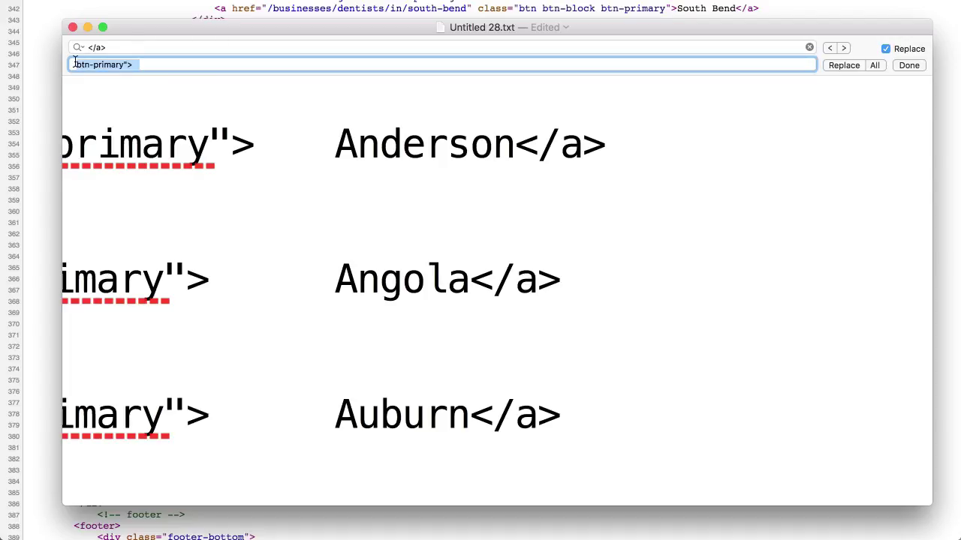
key("super+v")
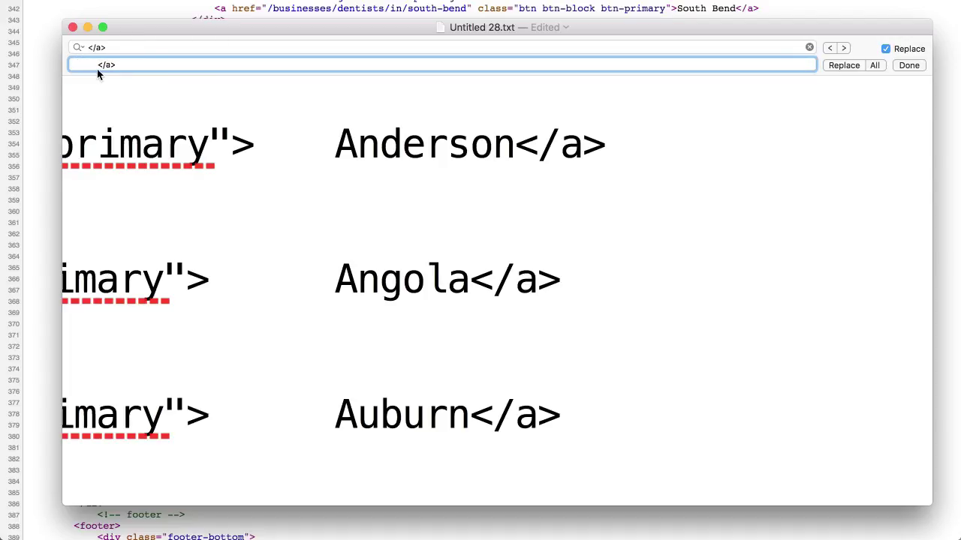
left_click_drag(77, 65, 98, 65)
left_click(874, 67)
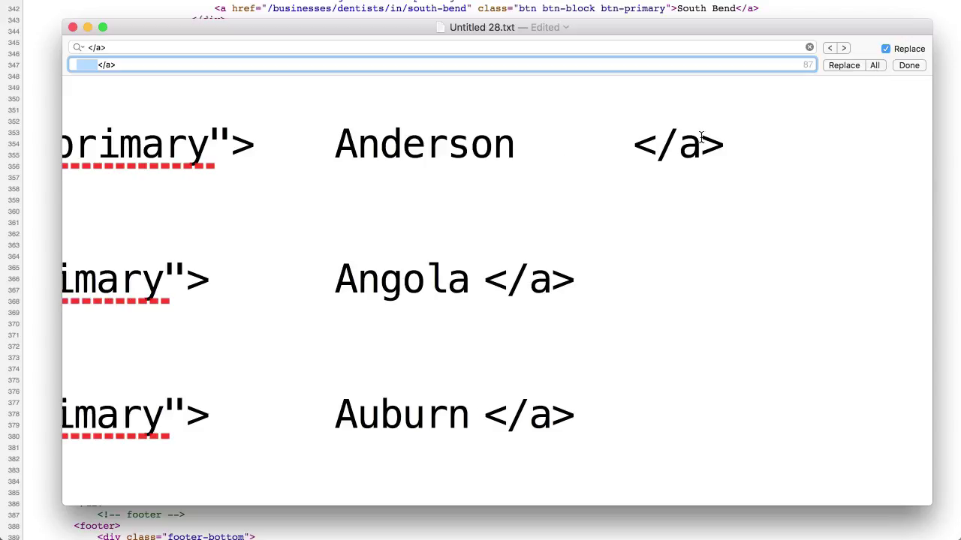
Step: Check the tabs before and after Anderson and the other city names down to the end of the list
left_click(266, 145)
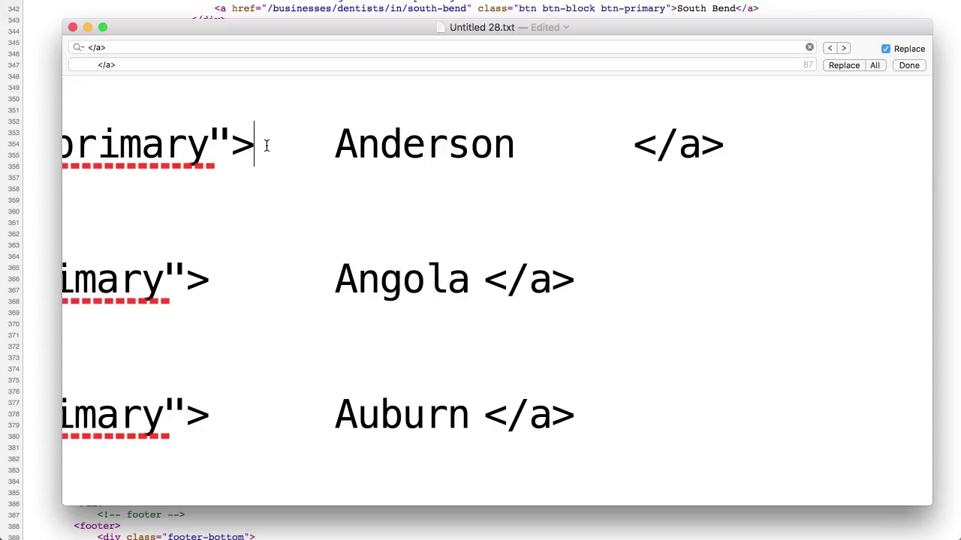
double_click(304, 147)
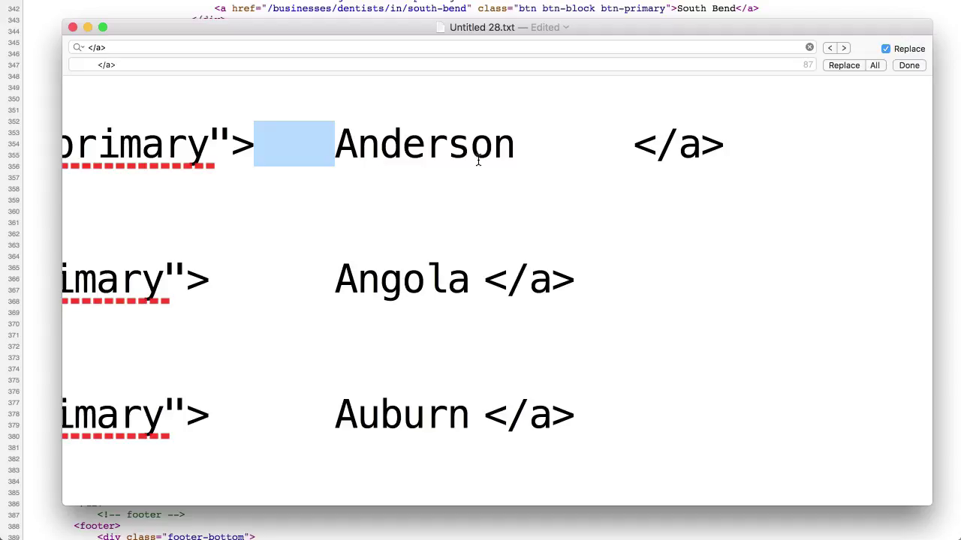
double_click(585, 146)
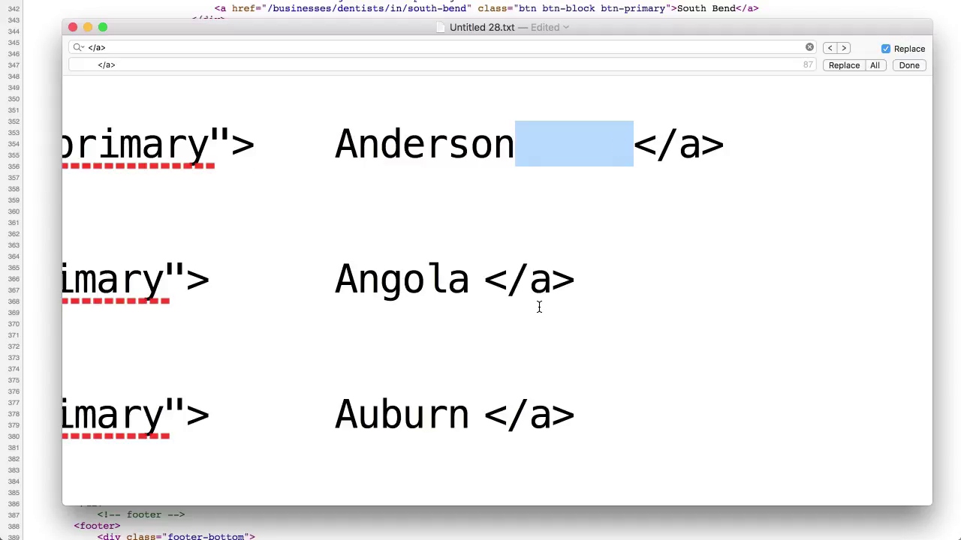
scroll(539, 306, "down", 20)
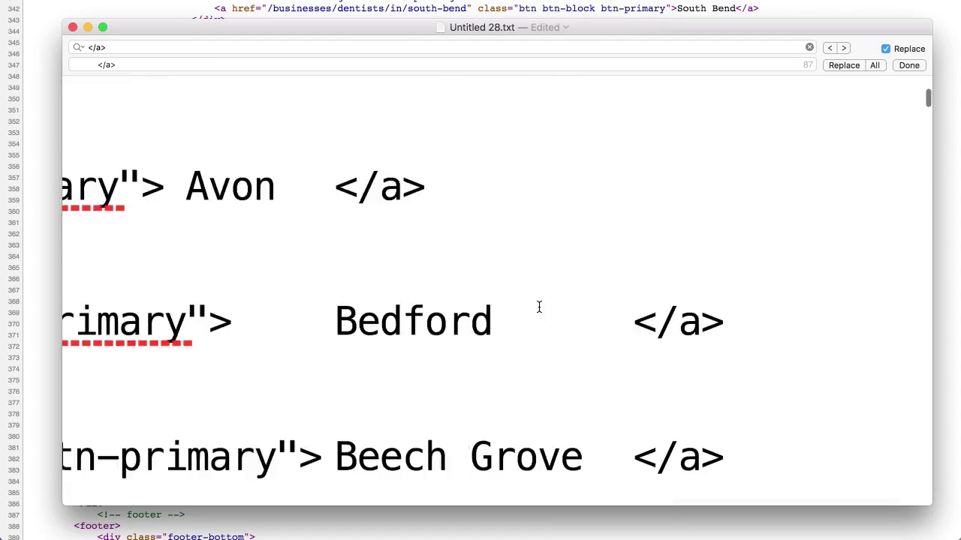
scroll(539, 306, "down", 20)
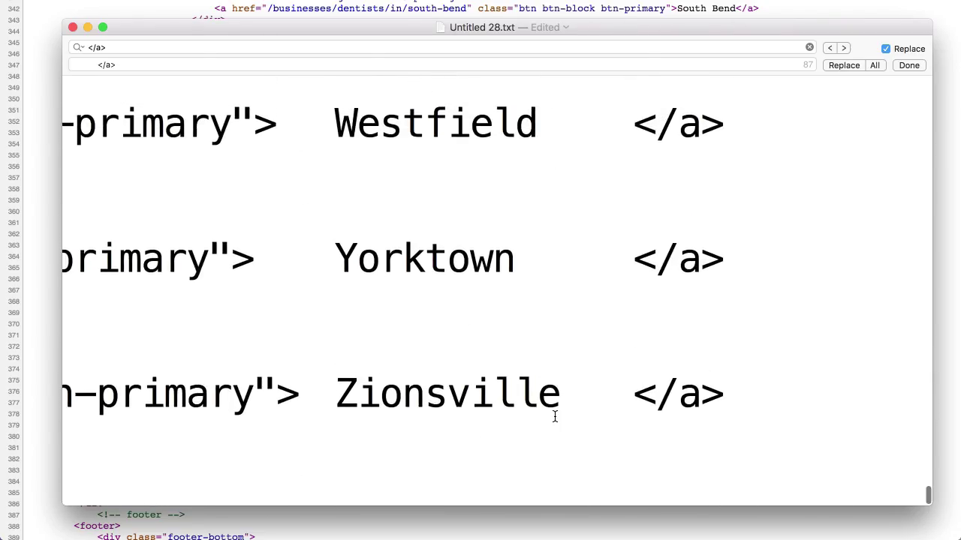
Step: Examine the end of the list, including the tabs before and after Zionsville
scroll(331, 439, "left", 10)
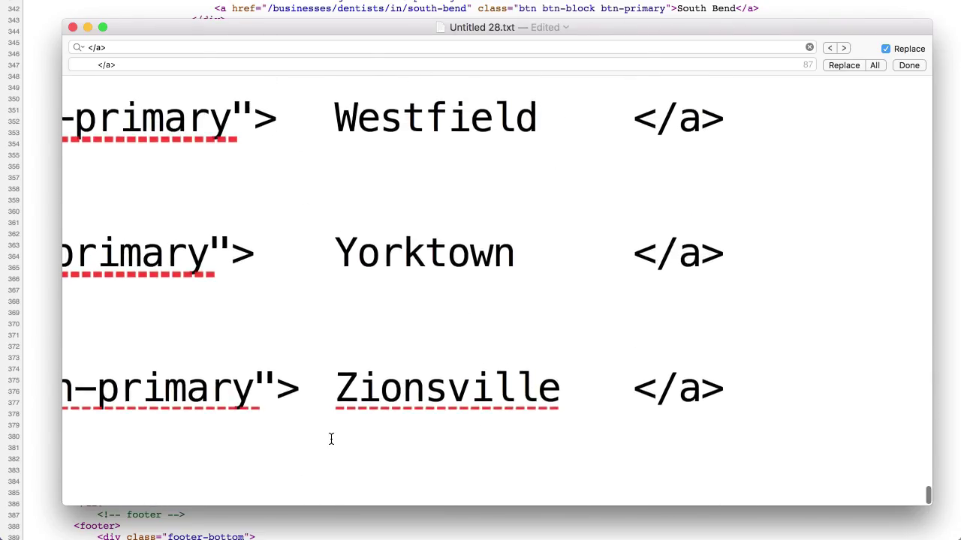
scroll(331, 439, "left", 15)
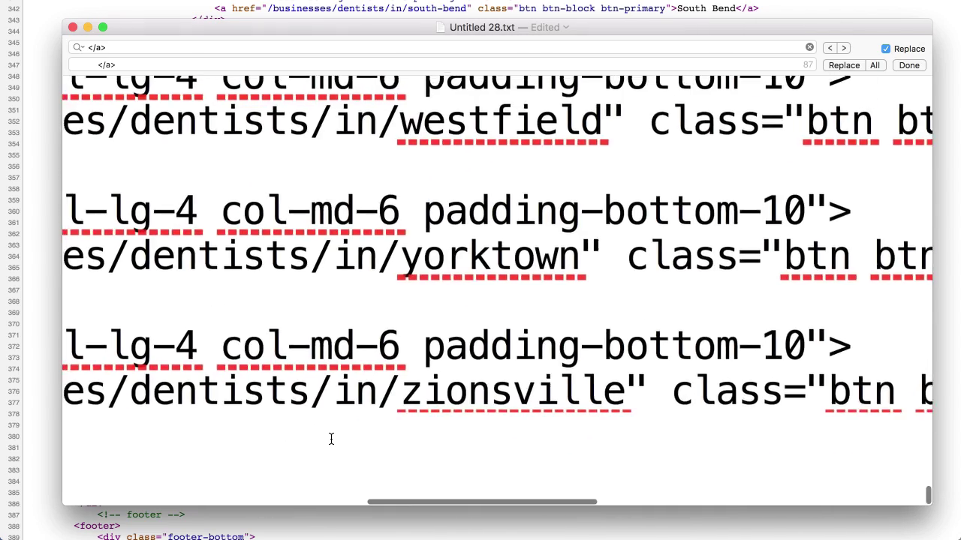
scroll(331, 439, "left", 5)
left_click_drag(292, 439, 430, 471)
scroll(440, 474, "right", 15)
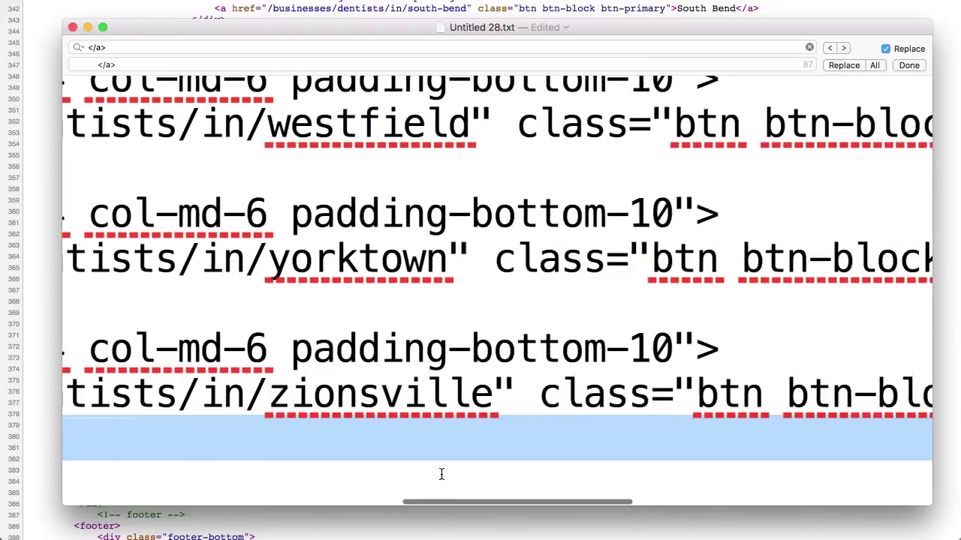
scroll(441, 473, "right", 15)
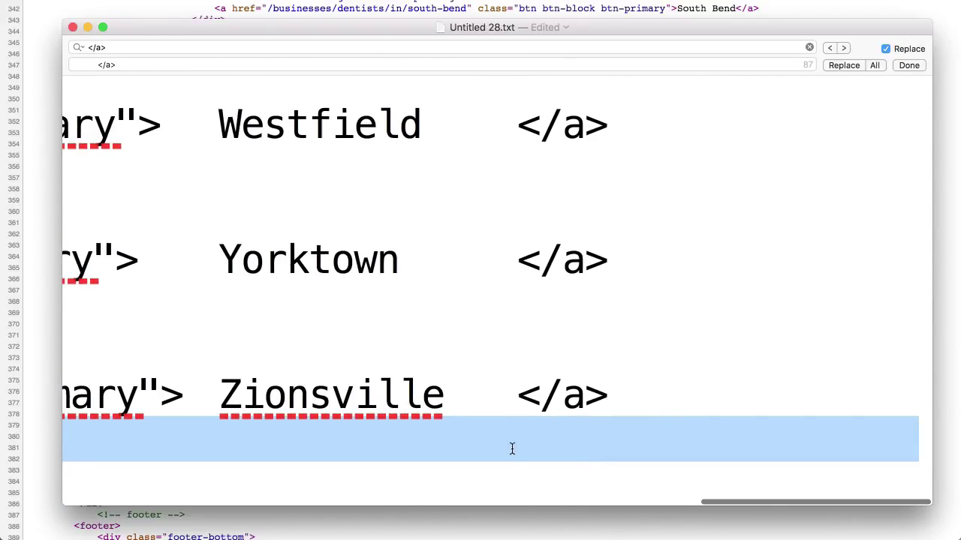
left_click(462, 418)
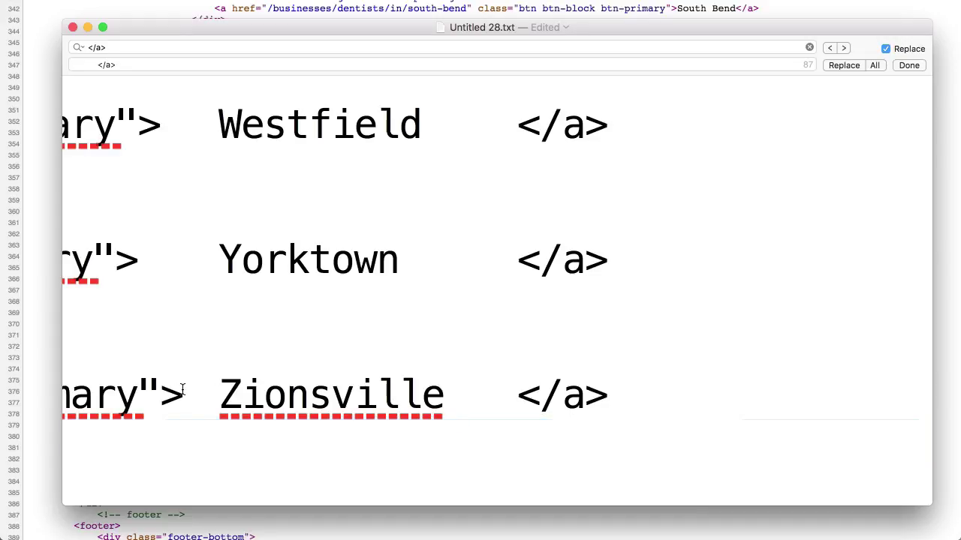
left_click_drag(184, 396, 206, 395)
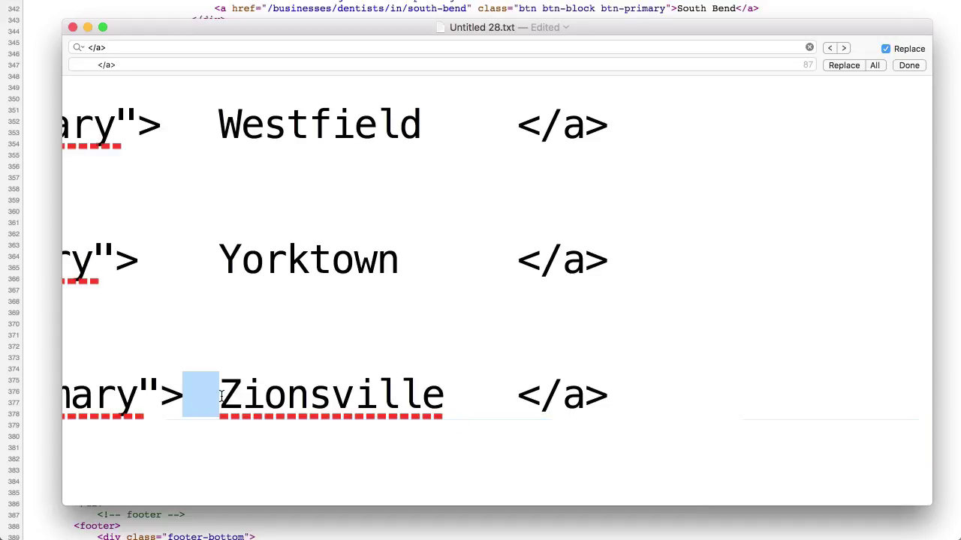
left_click_drag(445, 394, 498, 396)
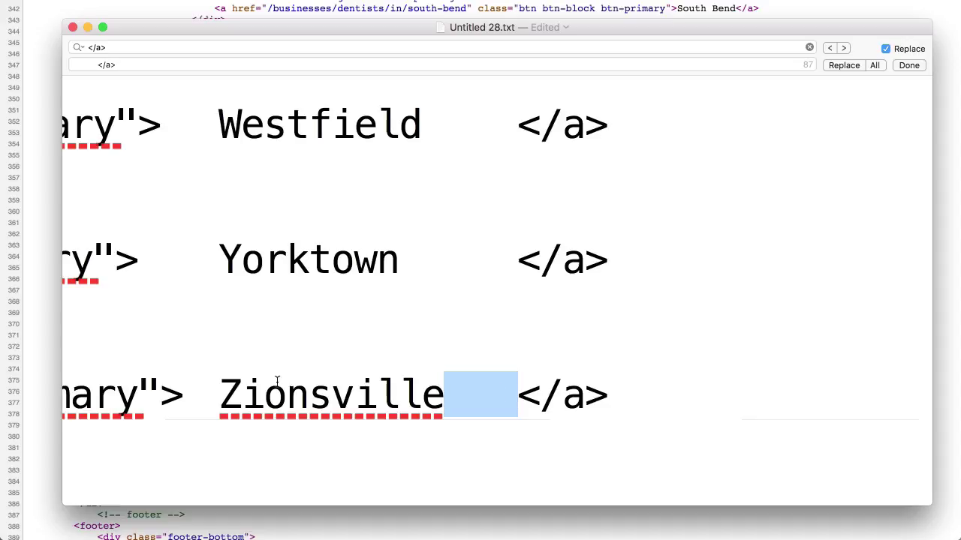
left_click(211, 384)
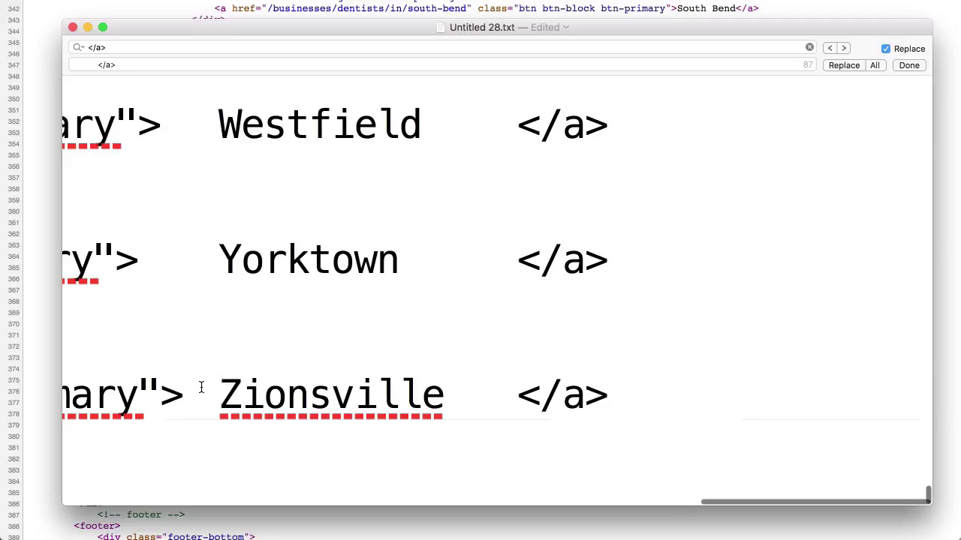
Step: View the city lines at a smaller text size and check the tabs on both sides of Vincennes
key("super+minus")
key("super+minus")
key("super+minus")
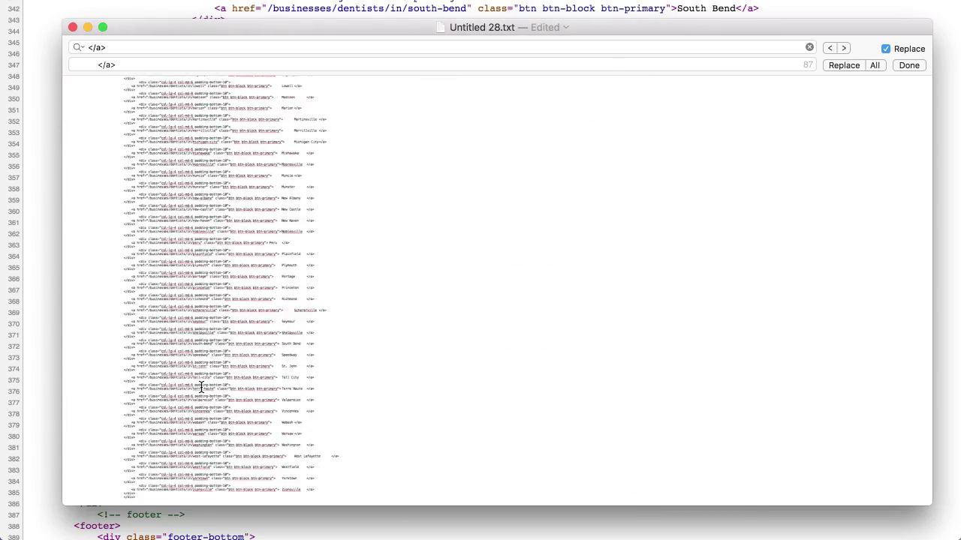
right_click(200, 387)
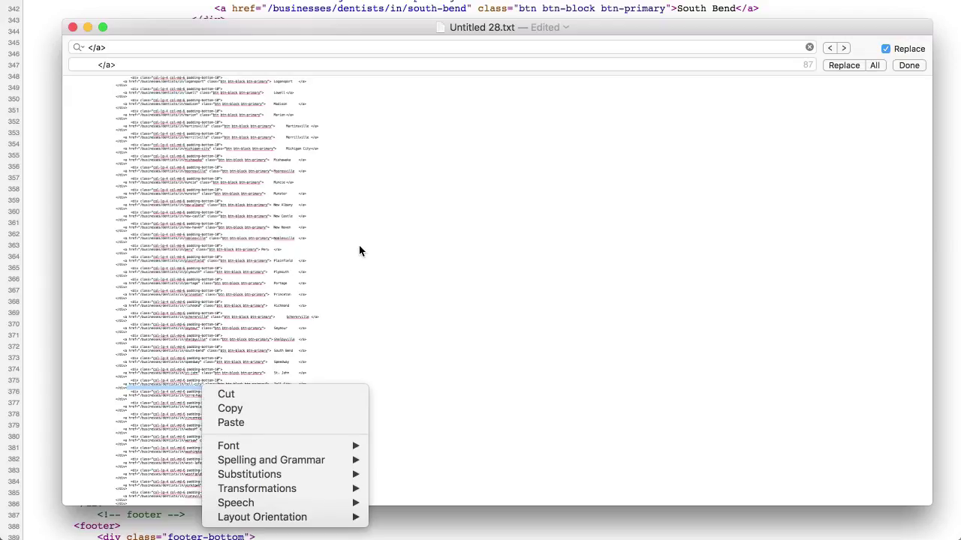
left_click(390, 240)
key("super+plus")
key("super+plus")
key("super+plus")
key("super+plus")
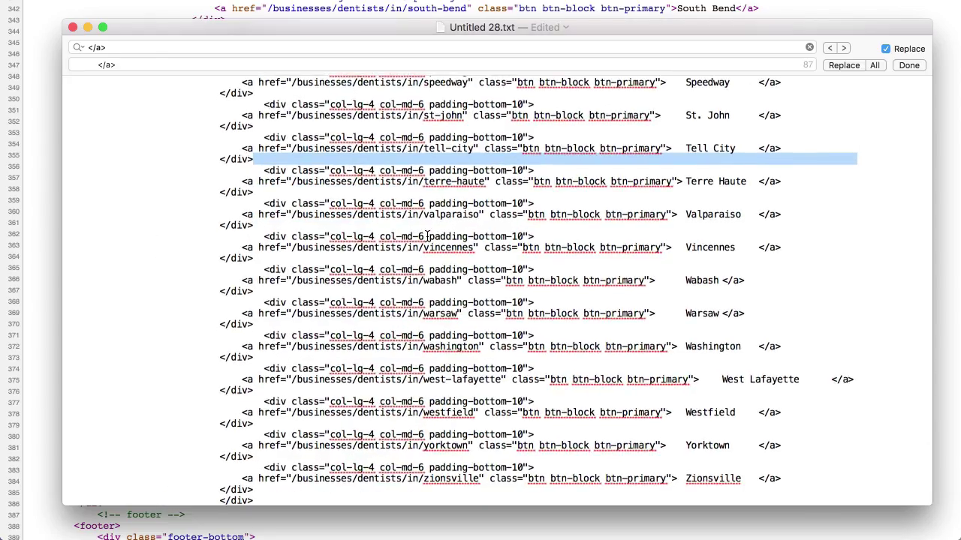
scroll(427, 237, "right", 10)
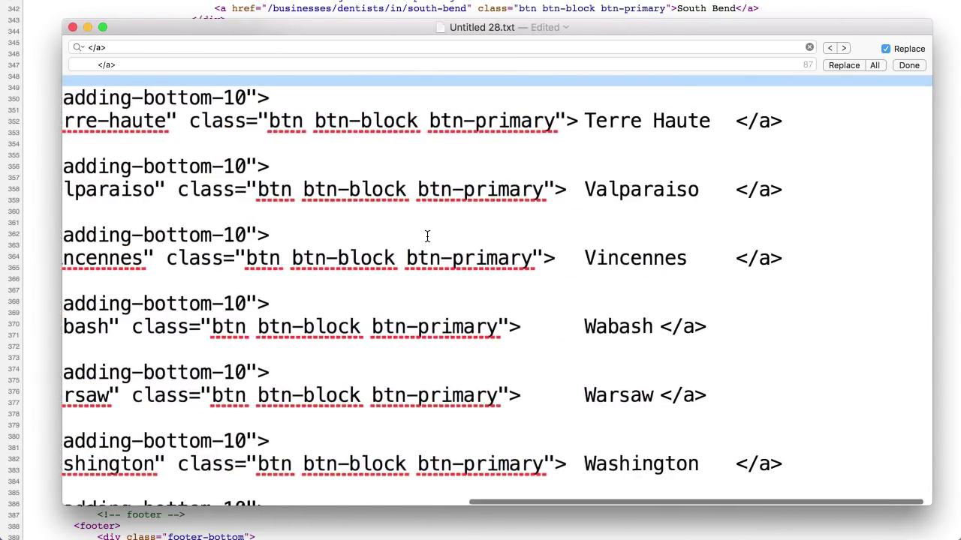
double_click(629, 265)
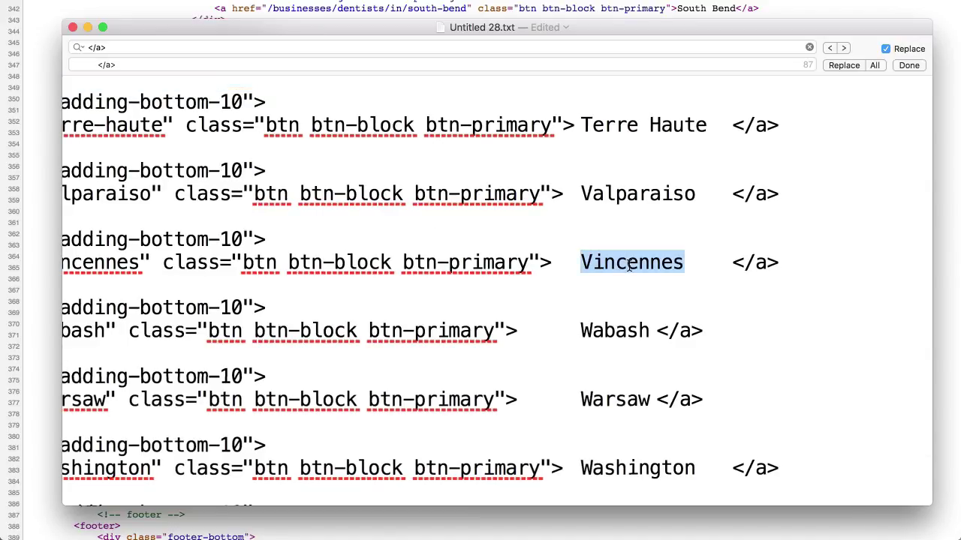
double_click(550, 259)
left_click(569, 260)
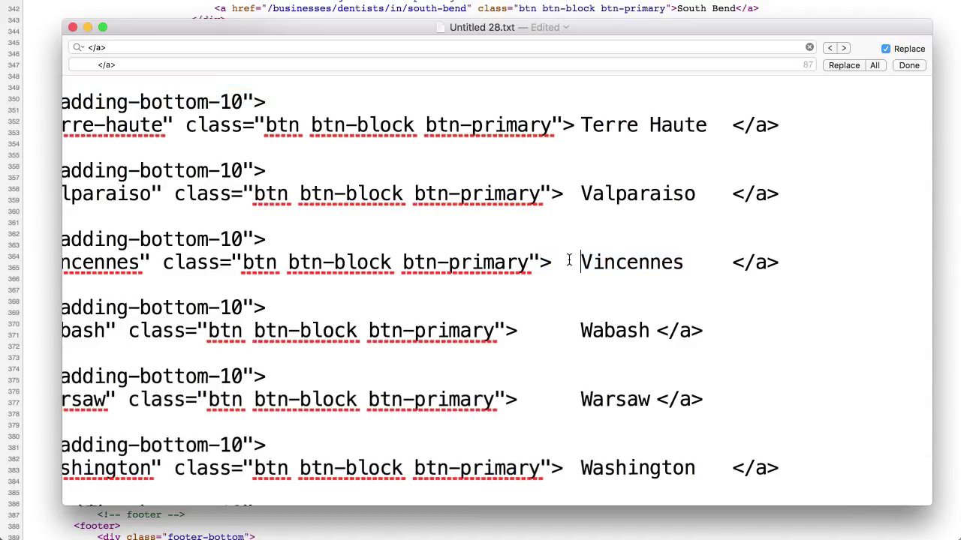
key("shift+Left")
key("Right")
key("Right")
key("shift+Right")
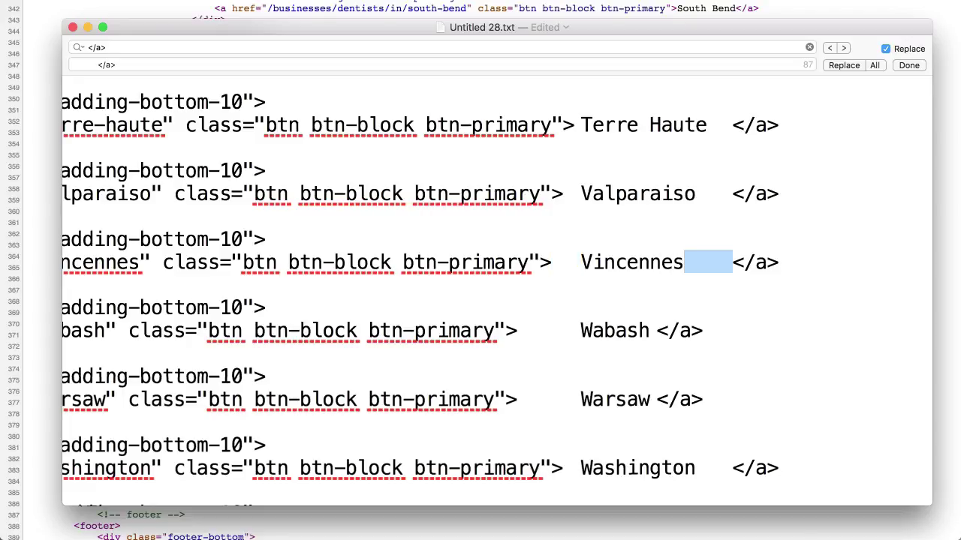
key("super+Tab")
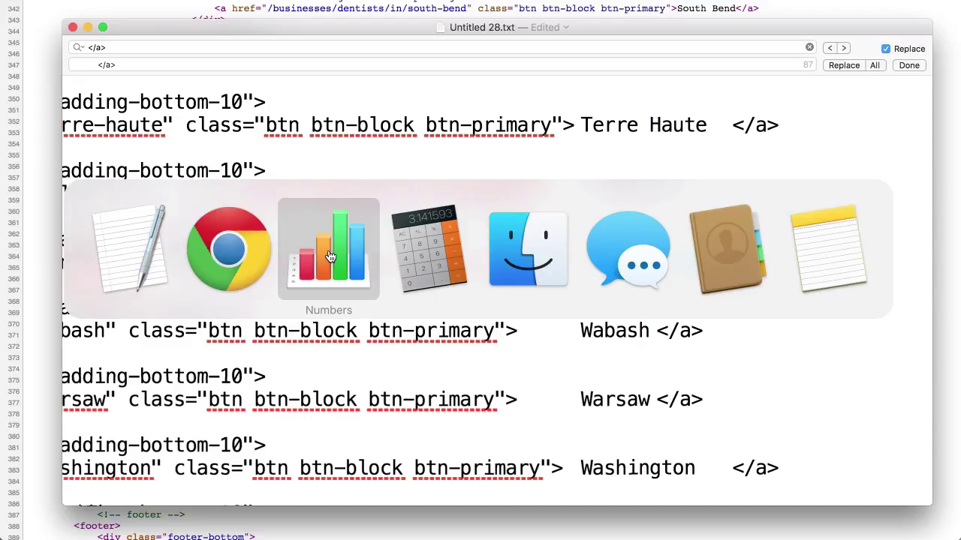
left_click(151, 256)
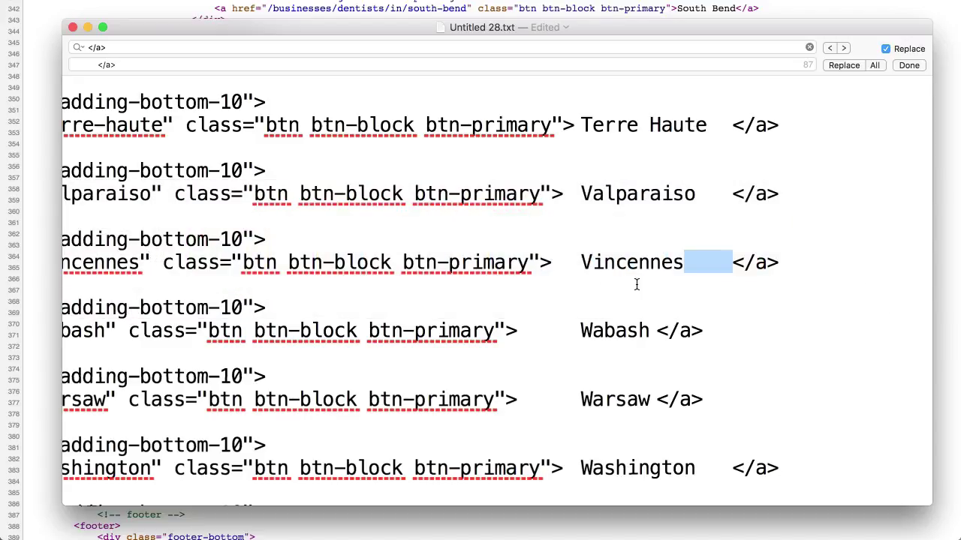
left_click(636, 285)
Step: Select all of the text in the tab-separated document and copy it
scroll(636, 284, "up", 15)
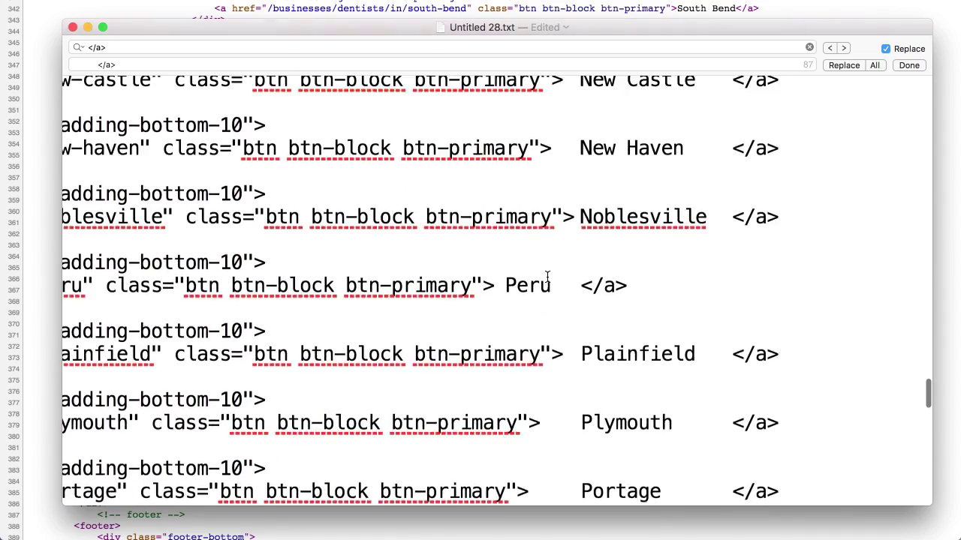
scroll(547, 277, "up", 15)
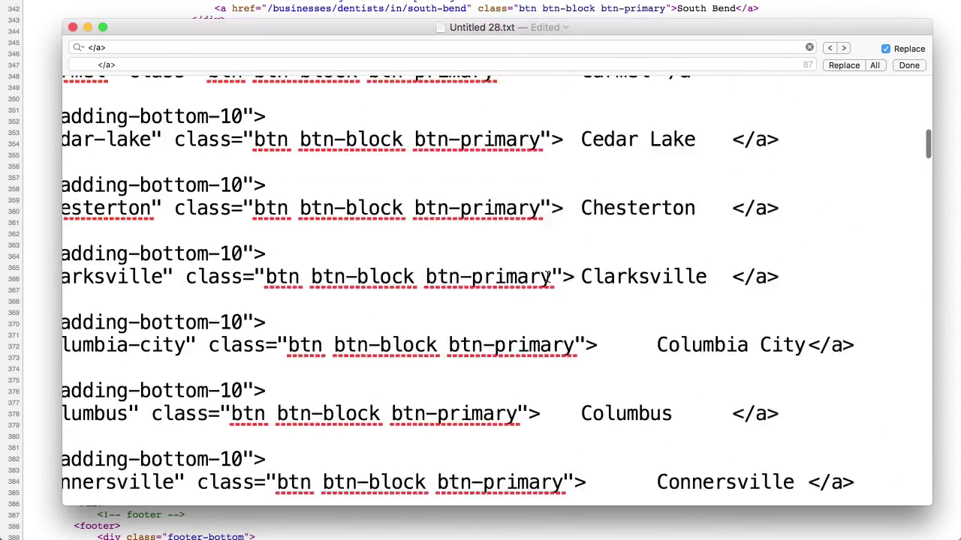
scroll(548, 277, "up", 8)
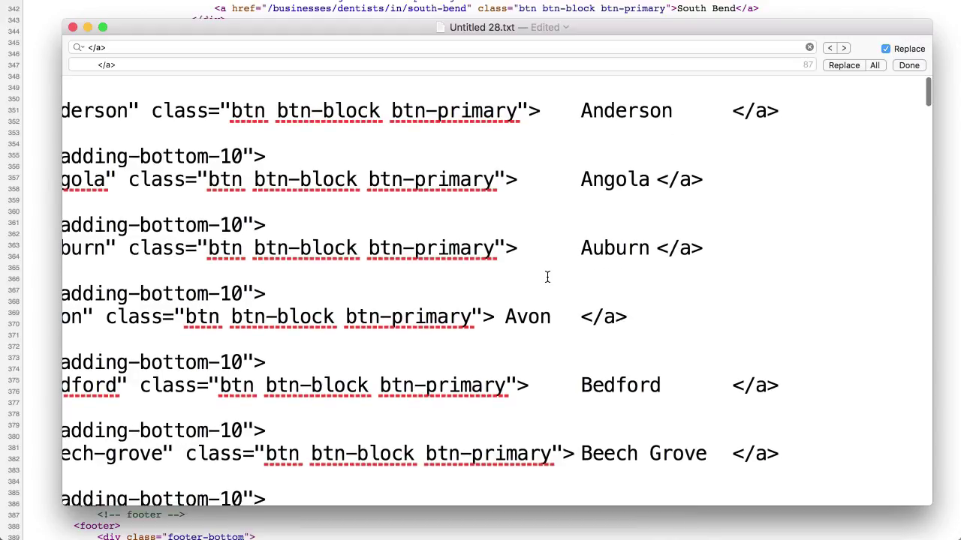
key("super+a")
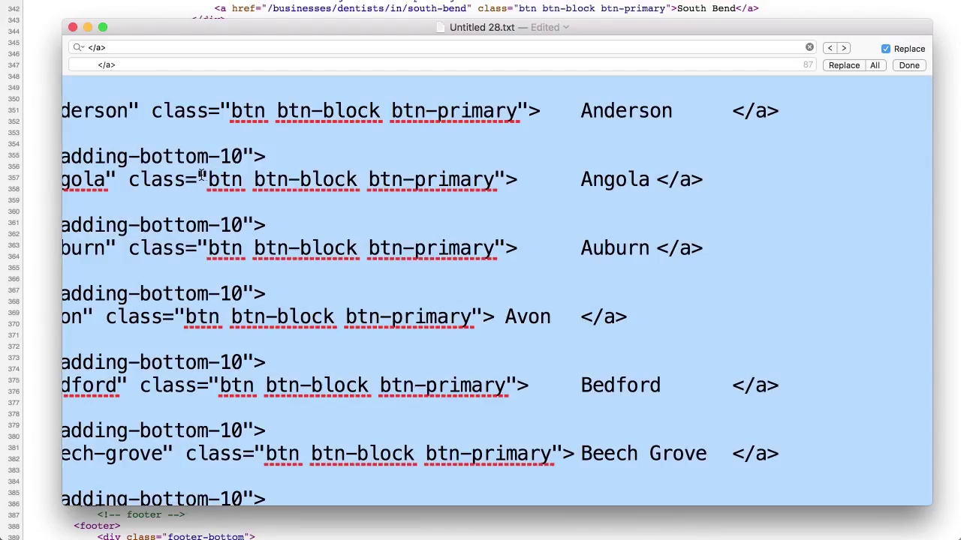
scroll(216, 177, "left", 10)
scroll(293, 190, "right", 10)
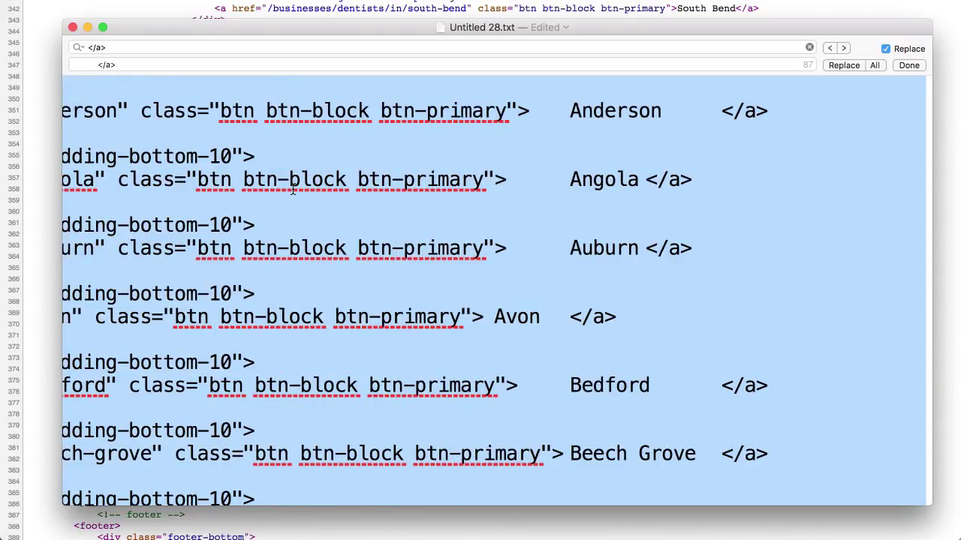
right_click(313, 198)
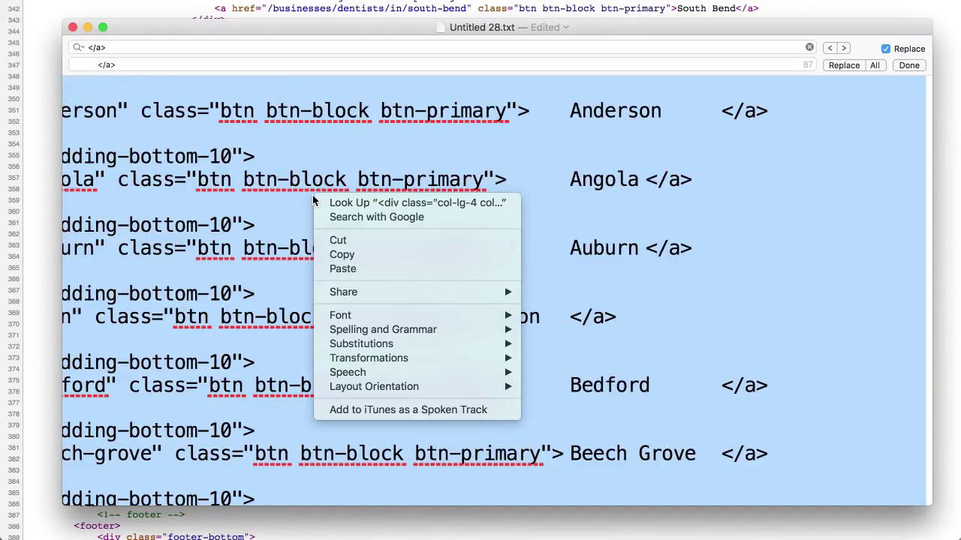
left_click(342, 255)
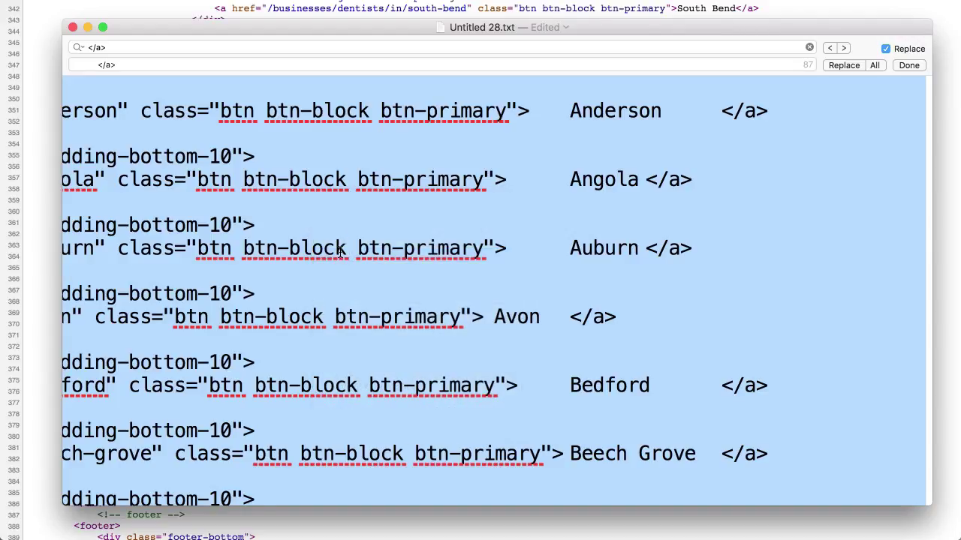
Step: Switch to Numbers and paste the copied text into the blank table starting at cell C2
key("super+Tab")
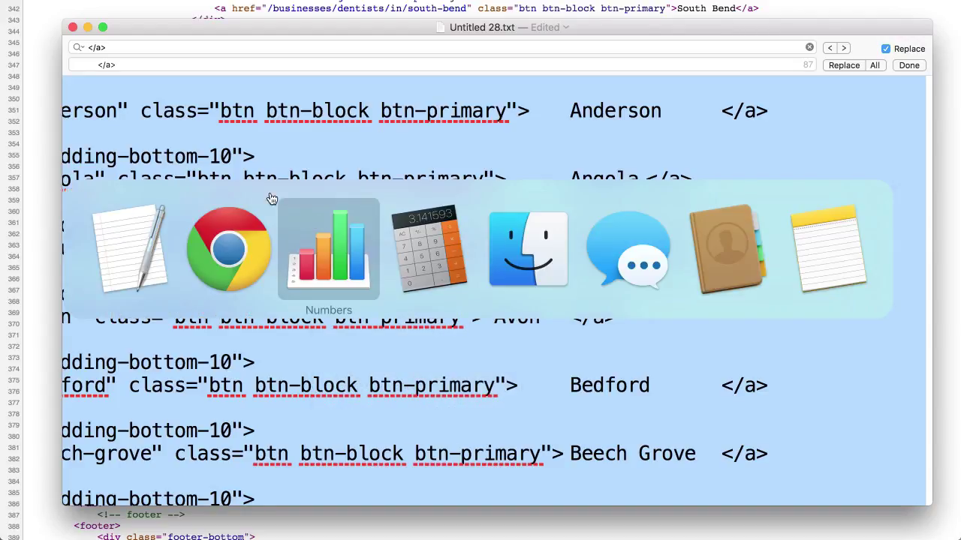
left_click(328, 256)
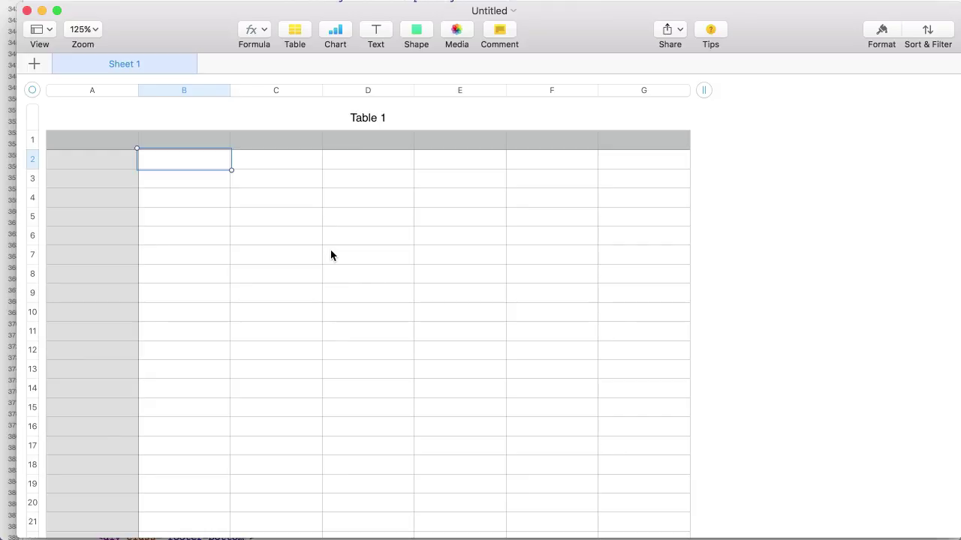
left_click(794, 158)
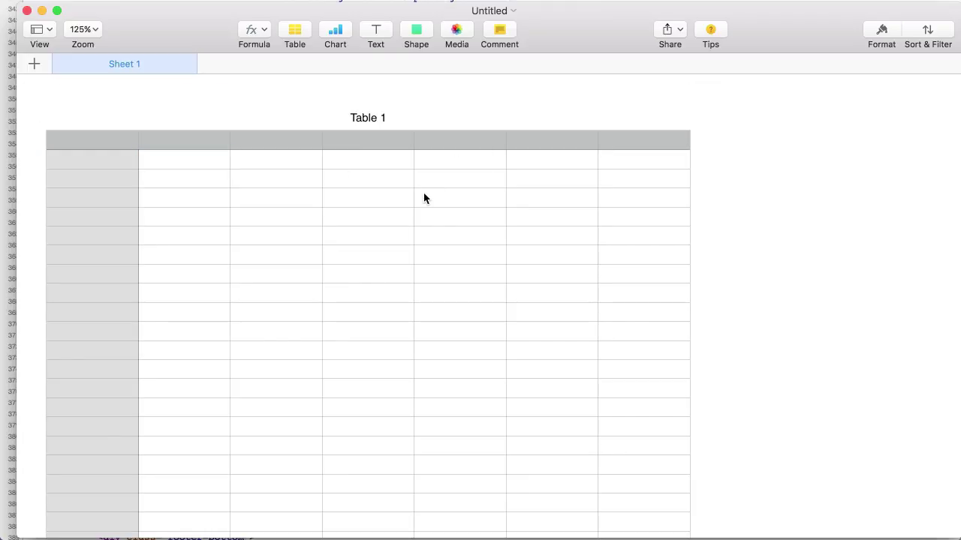
scroll(424, 201, "down", 2)
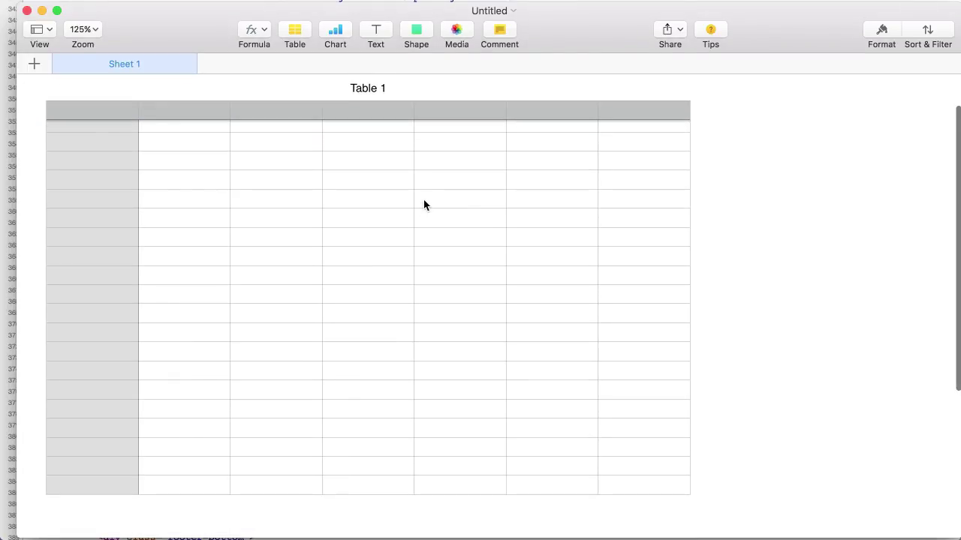
scroll(240, 210, "up", 2)
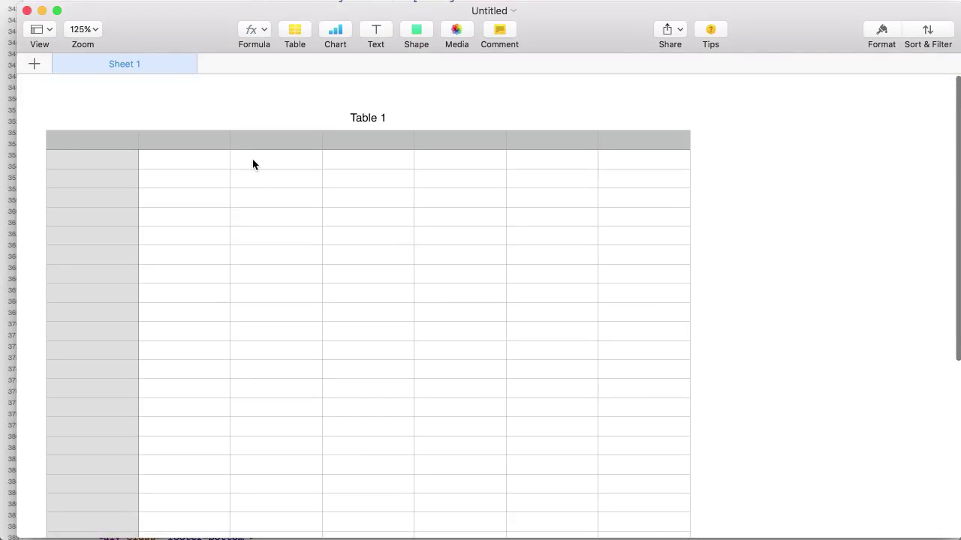
left_click(255, 162)
left_click(368, 166)
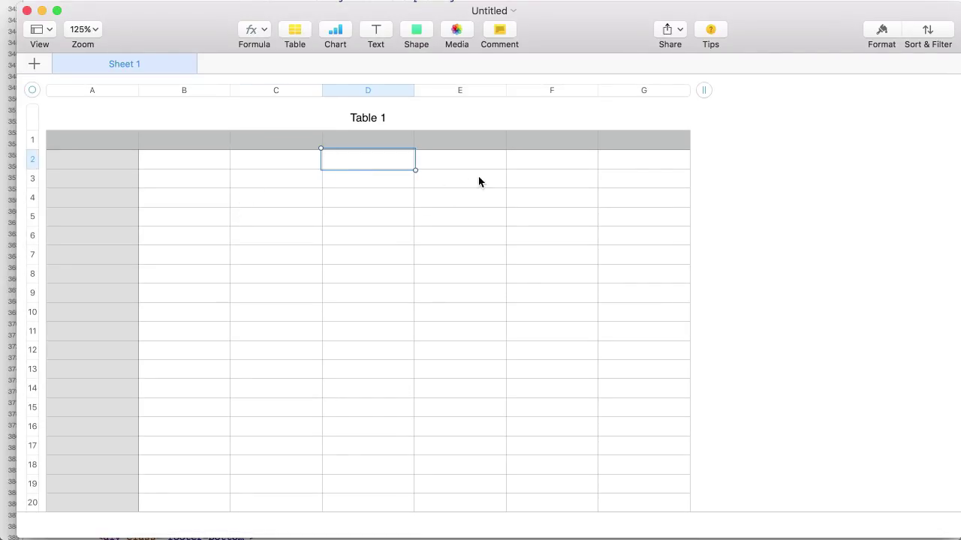
left_click(251, 163)
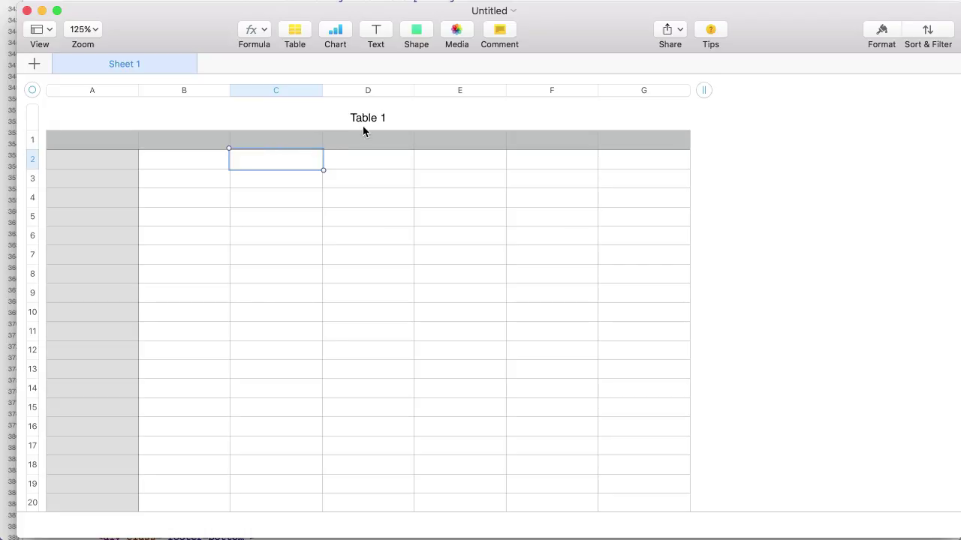
key("super+v")
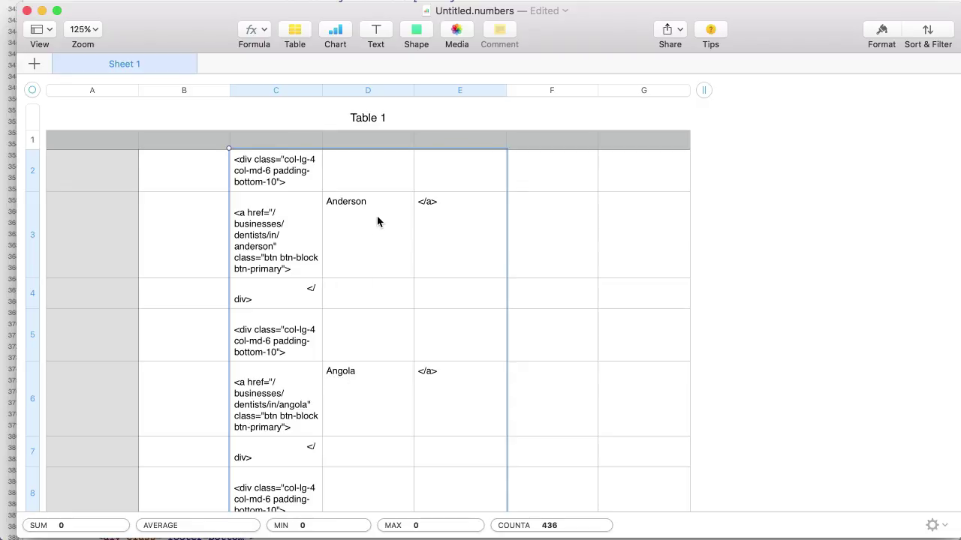
Step: Examine how the pasted text is split across columns C to E, checking column D for city names and blank cells between them
scroll(377, 218, "down", 5)
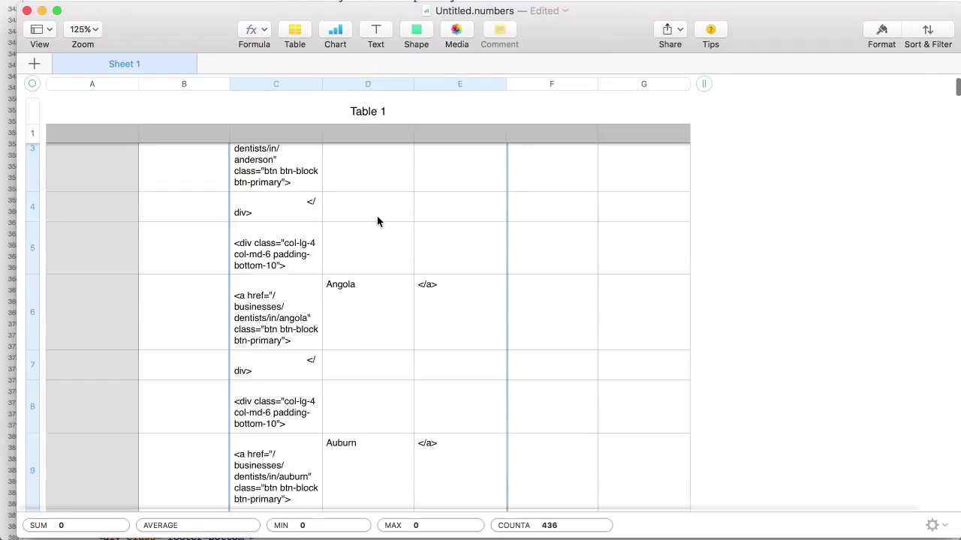
left_click(368, 84)
scroll(358, 323, "down", 5)
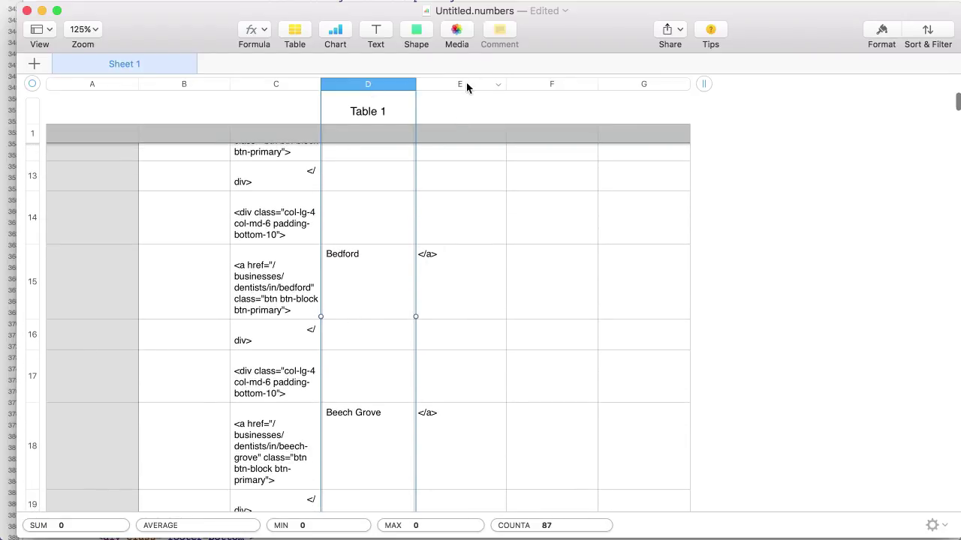
scroll(361, 362, "down", 10)
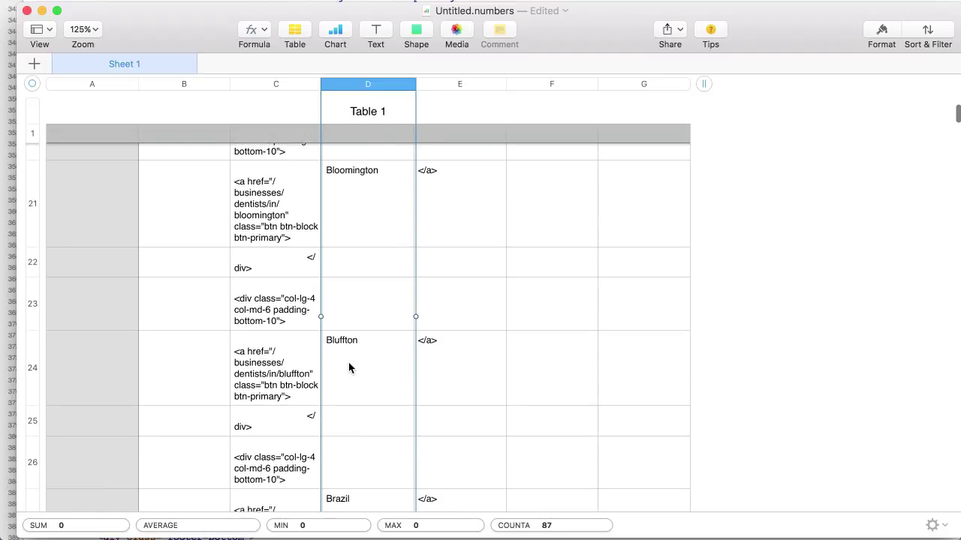
scroll(349, 367, "down", 4)
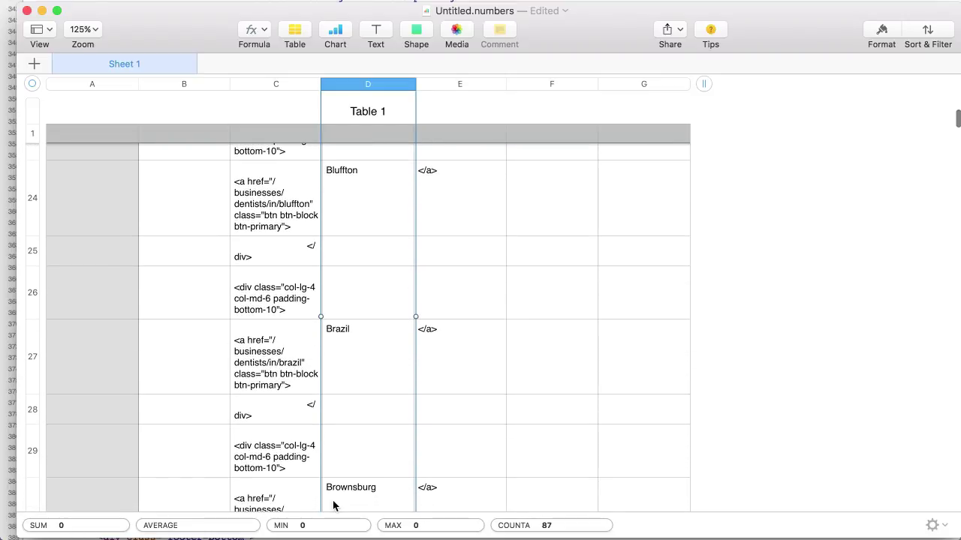
scroll(365, 248, "up", 3)
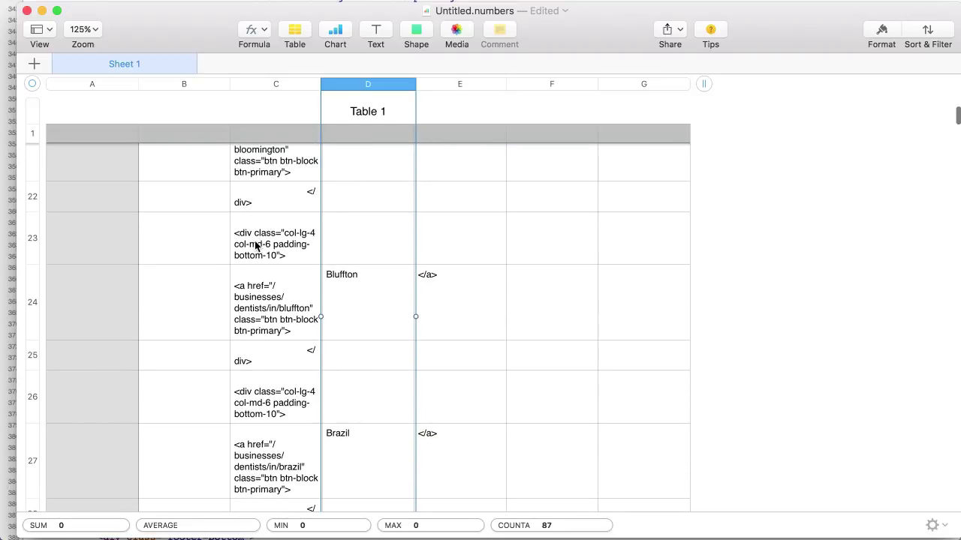
left_click(255, 246)
left_click(346, 296)
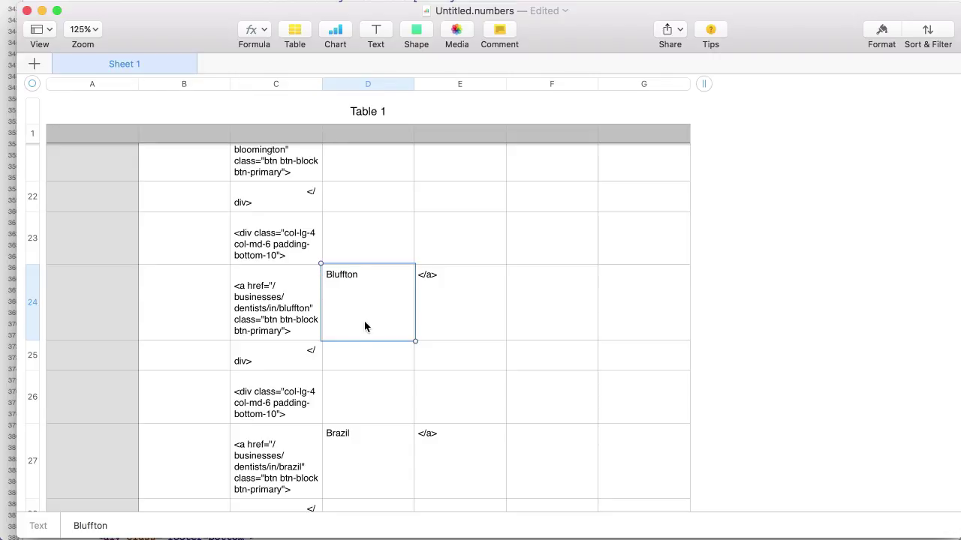
scroll(360, 315, "up", 5)
scroll(361, 315, "down", 10)
scroll(360, 321, "down", 20)
scroll(360, 321, "down", 20)
scroll(361, 321, "down", 3)
scroll(360, 321, "up", 20)
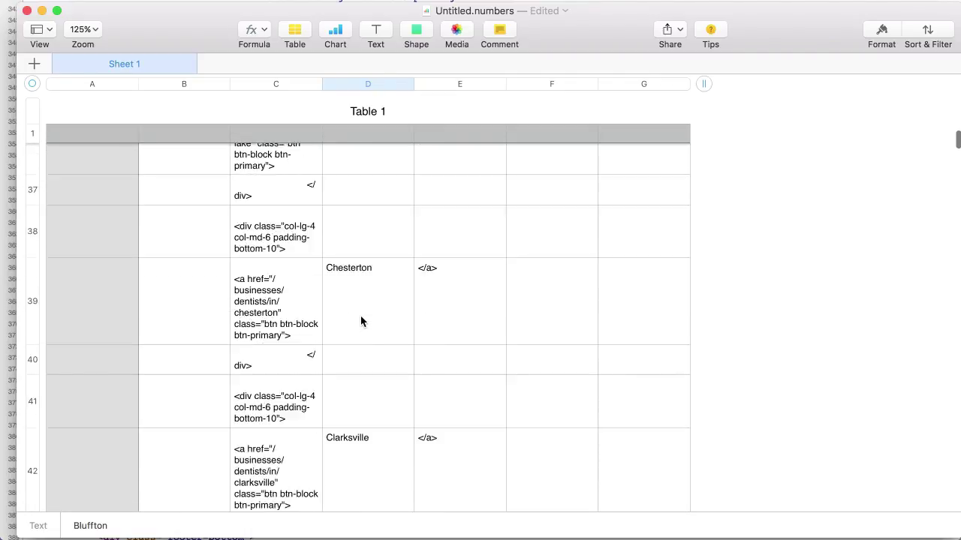
scroll(361, 319, "up", 20)
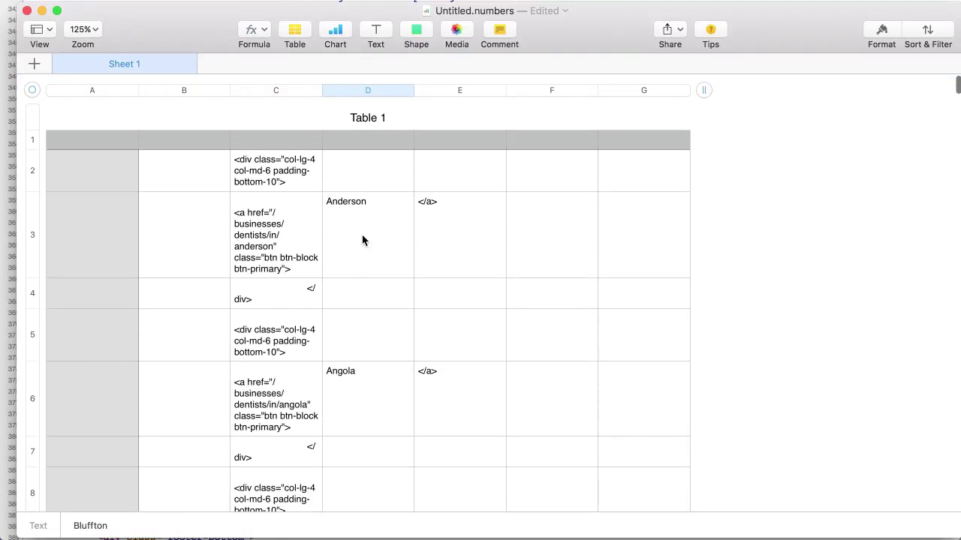
Step: Sort the table by column D, which holds the city names, in ascending order
left_click(375, 216)
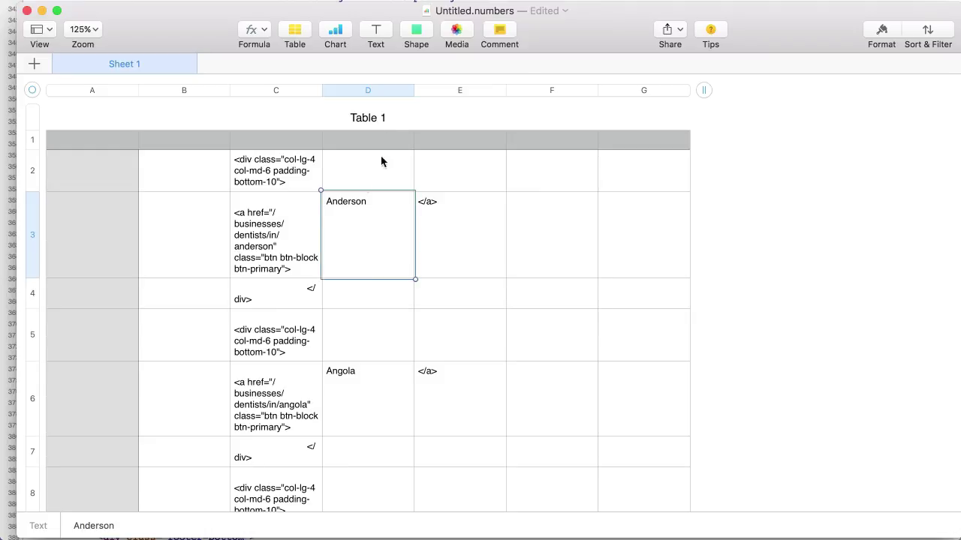
left_click(380, 91)
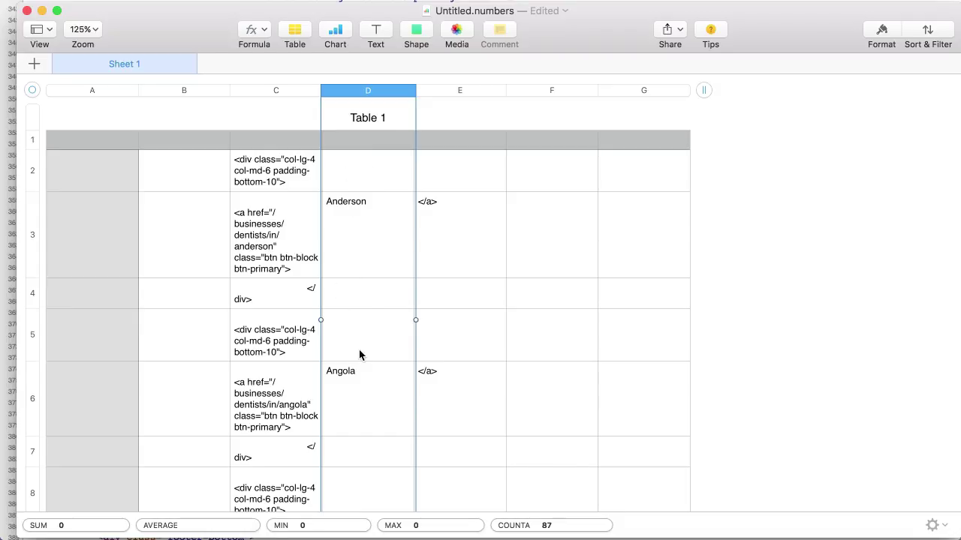
left_click(374, 217)
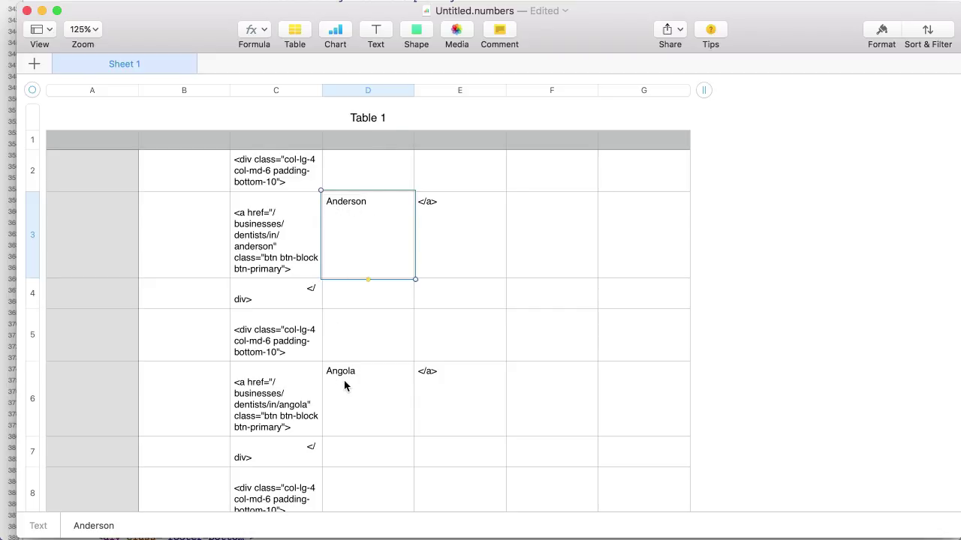
scroll(343, 353, "down", 5)
scroll(344, 353, "up", 5)
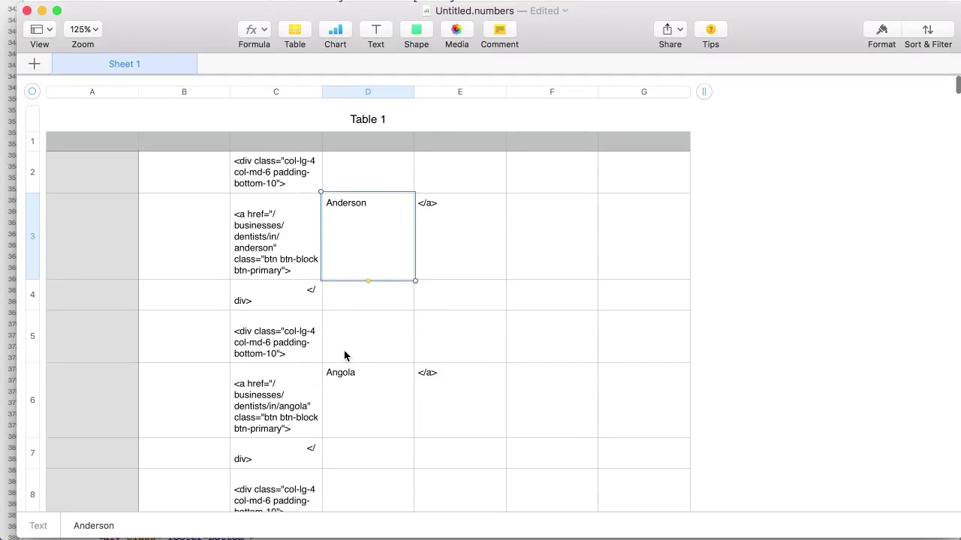
left_click(406, 91)
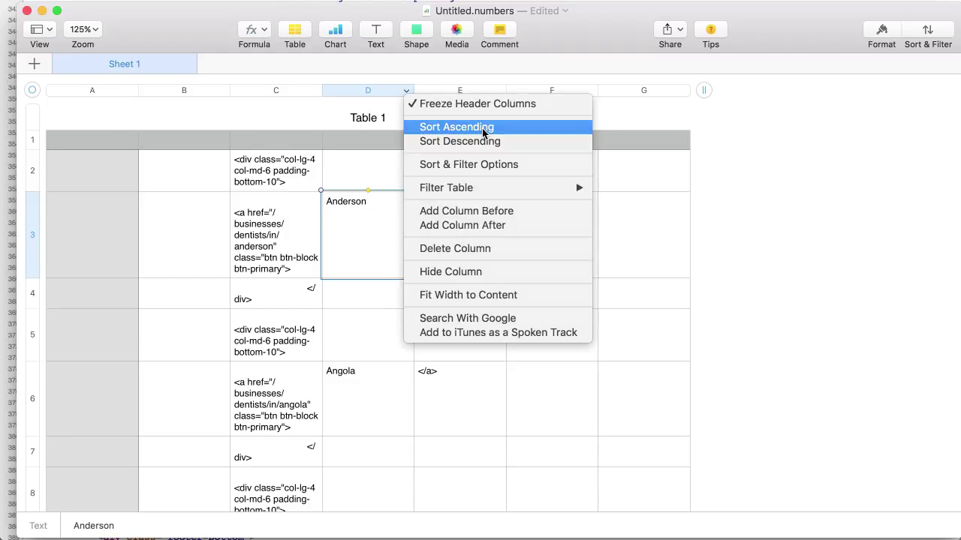
left_click(482, 128)
Step: Look through the sorted rows and select column D to check the list of city names
scroll(357, 298, "down", 10)
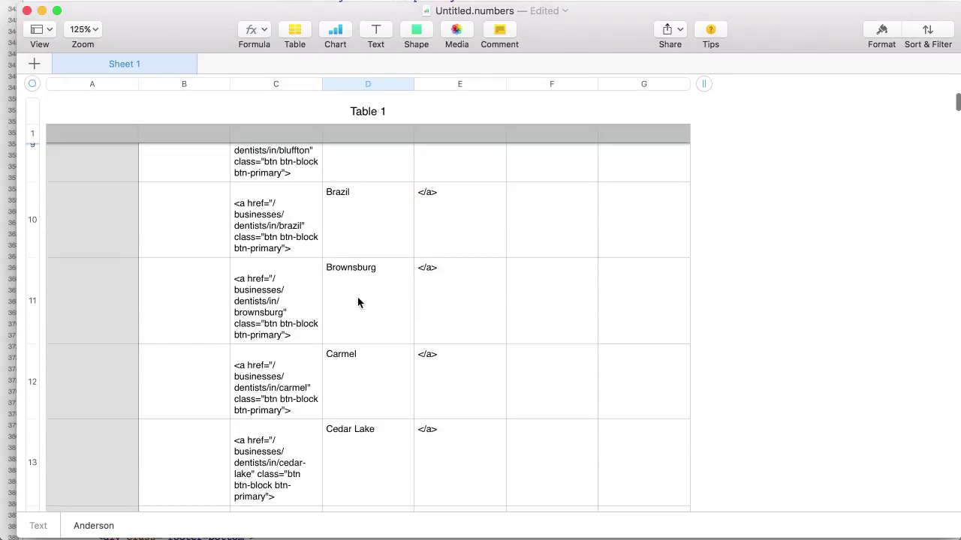
scroll(357, 303, "down", 7)
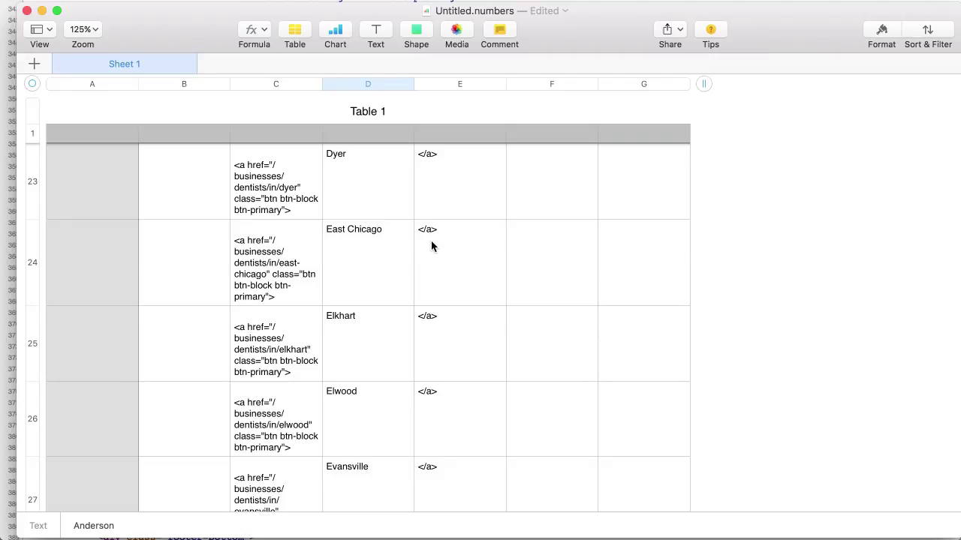
scroll(364, 266, "down", 10)
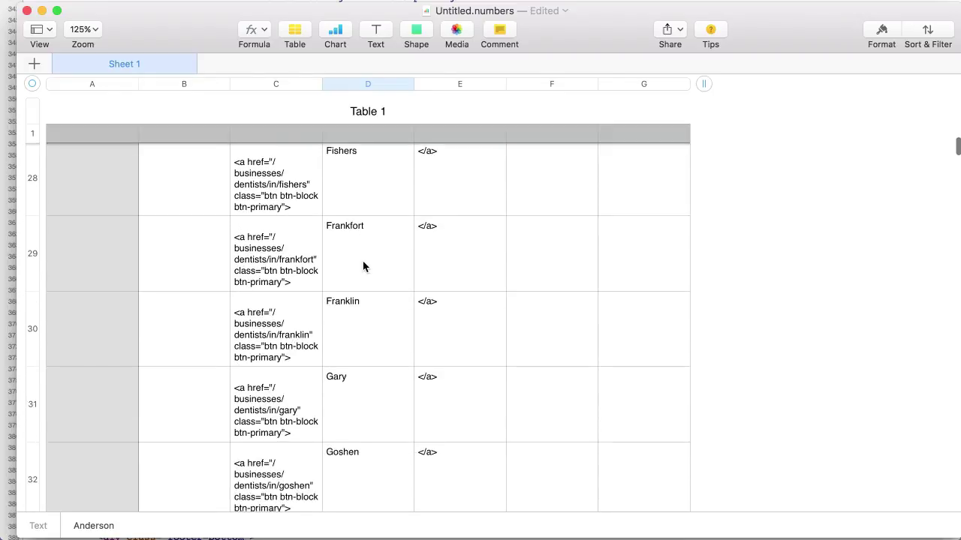
scroll(363, 266, "up", 20)
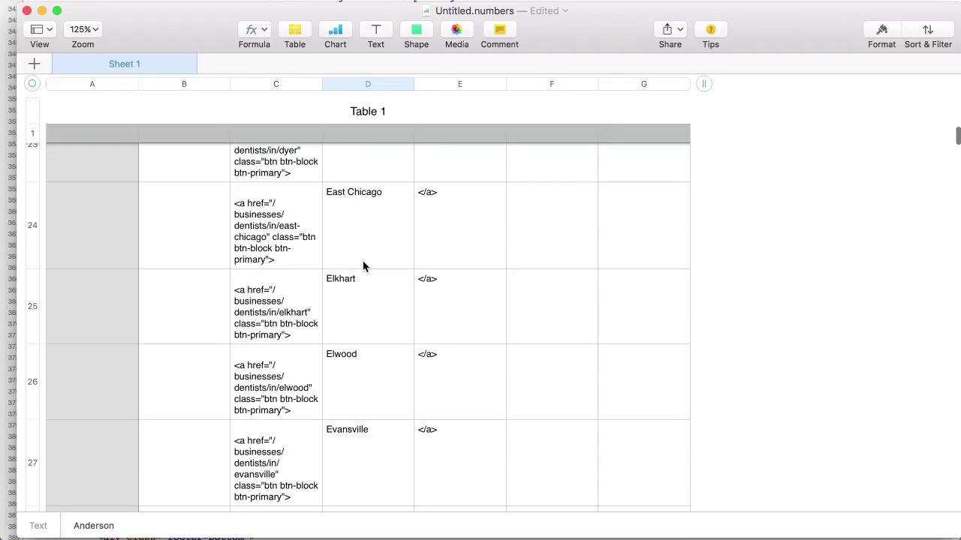
left_click(383, 91)
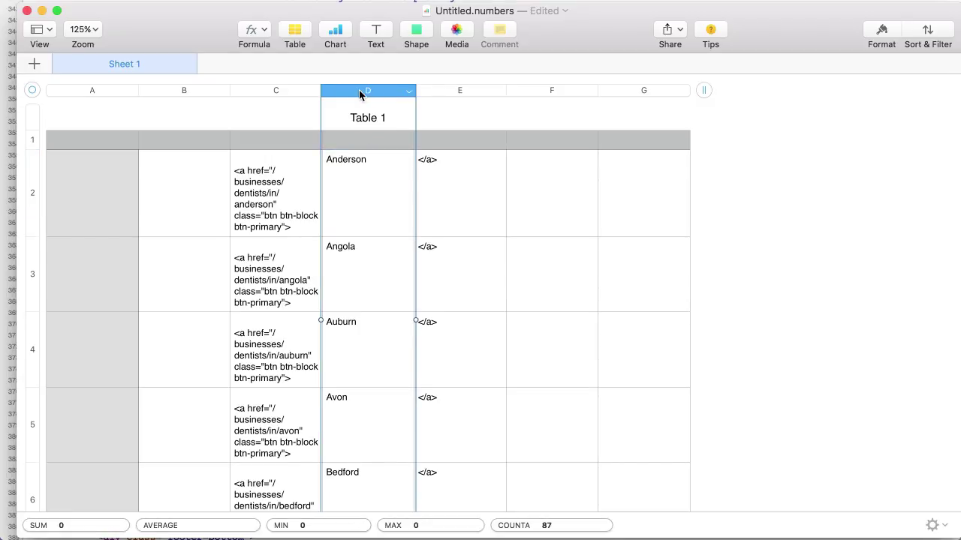
scroll(354, 258, "down", 5)
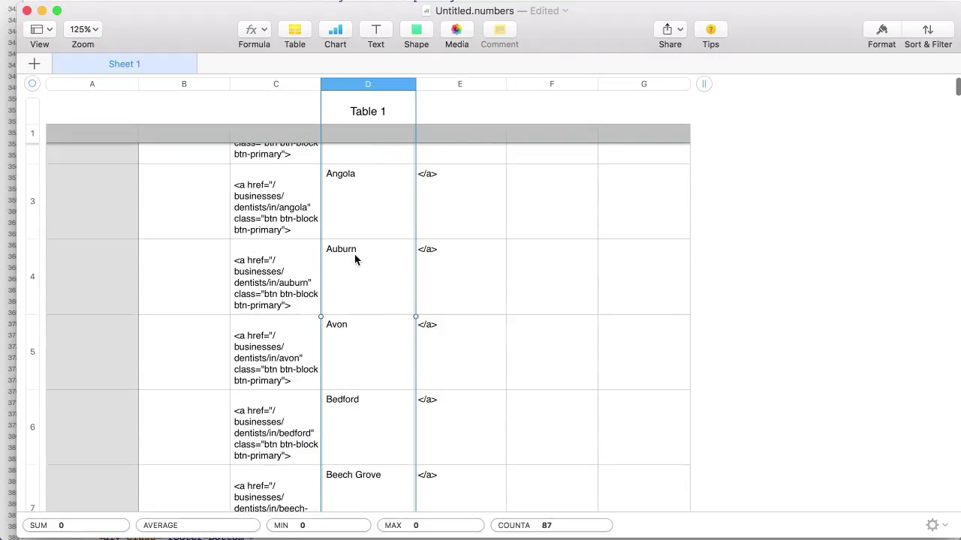
scroll(355, 258, "down", 3)
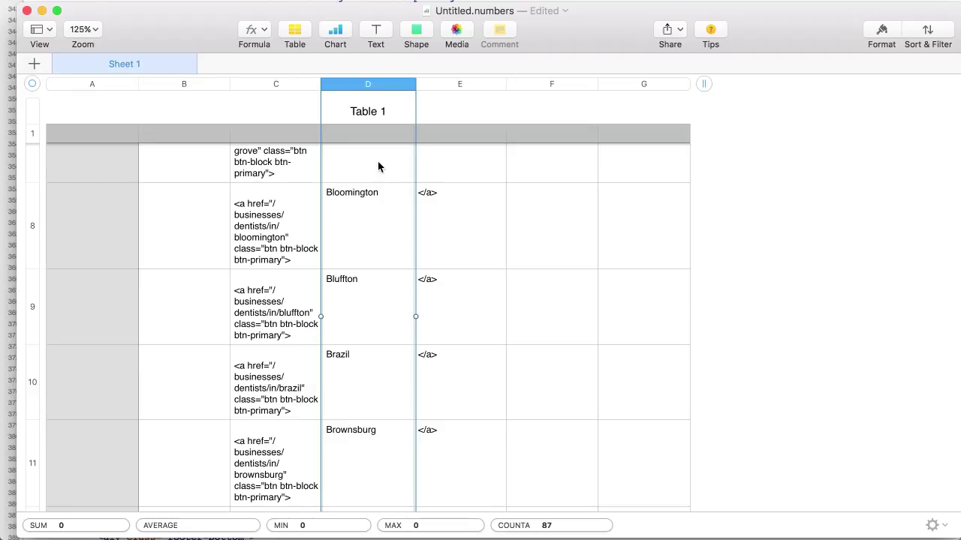
Step: Switch to the text document Untitled 28.txt and inspect the tab spacing before and after the name Anderson
key("super+Tab")
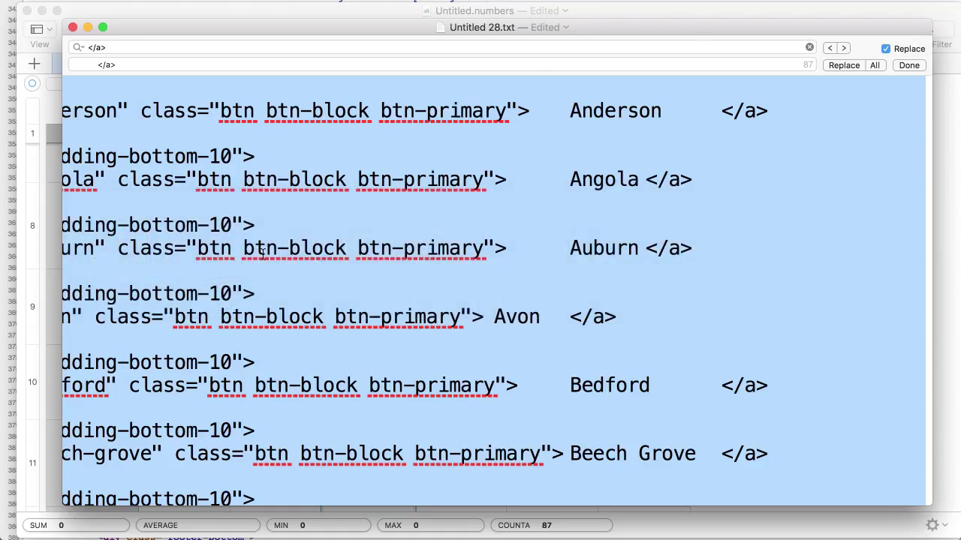
scroll(352, 280, "left", 3)
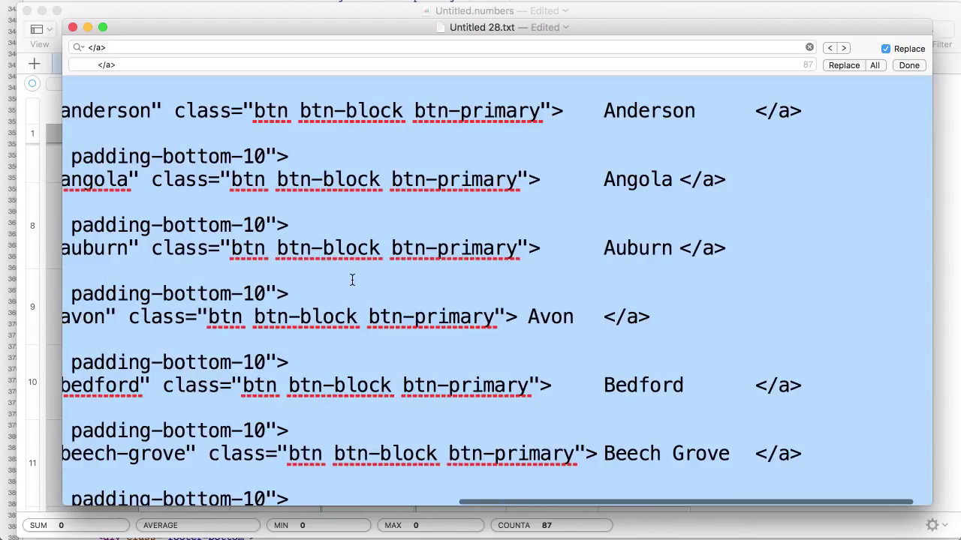
scroll(352, 280, "right", 3)
left_click(565, 133)
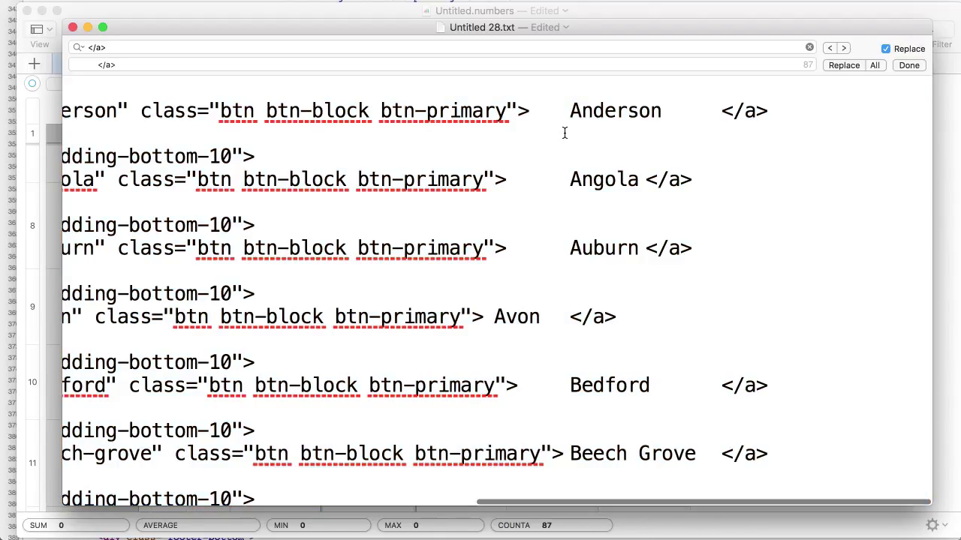
left_click_drag(530, 110, 558, 109)
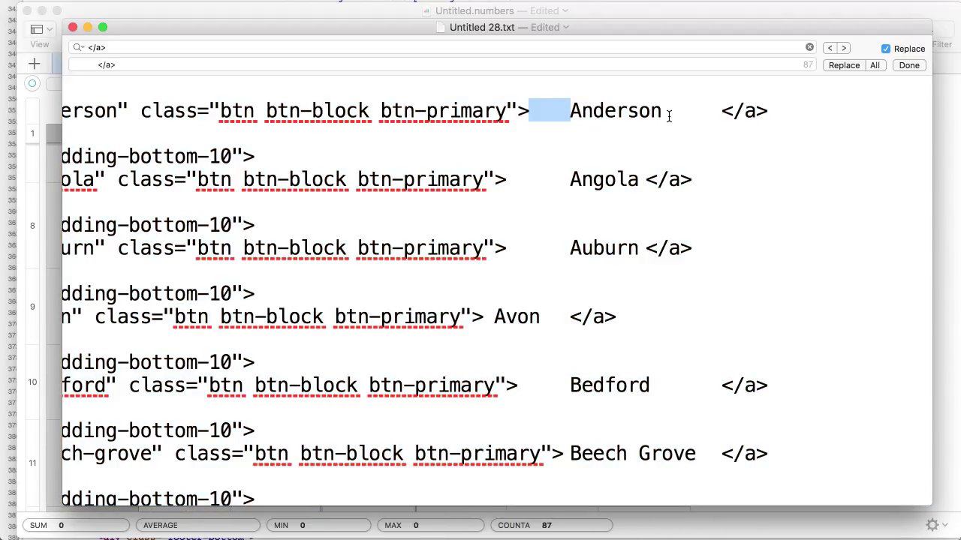
left_click_drag(663, 112, 718, 112)
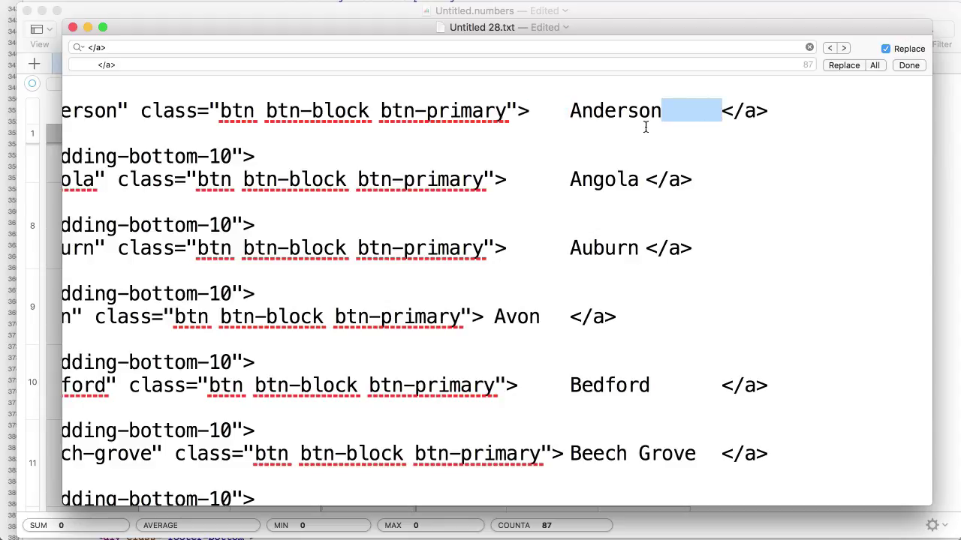
Step: Replace all the text in Untitled 28.txt with the copied column of city names and close the find-and-replace bar
double_click(518, 171)
key("super+a")
key("BackSpace")
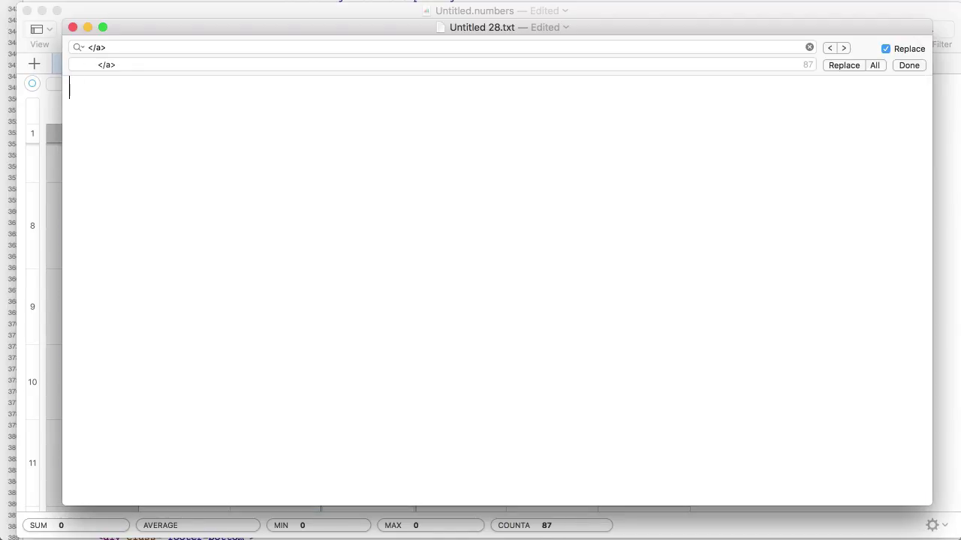
left_click(909, 66)
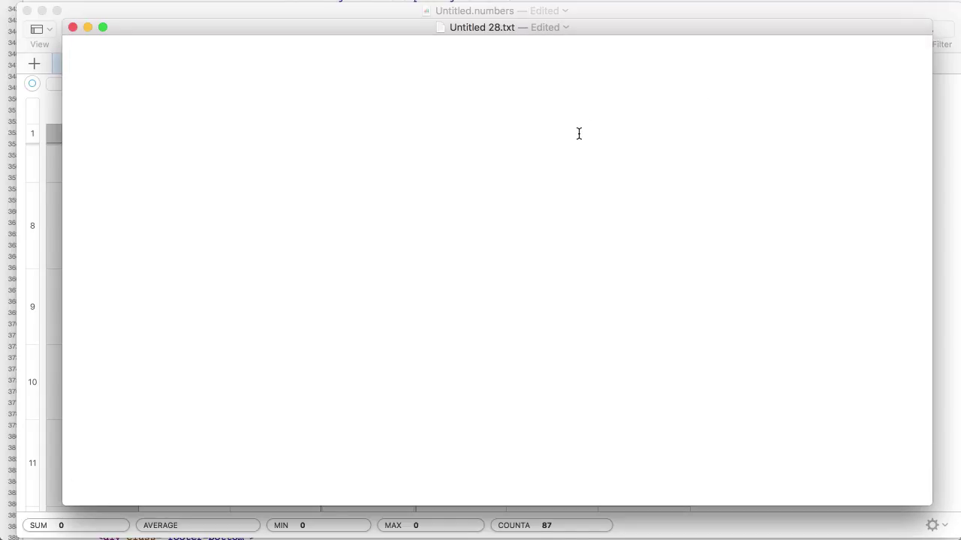
Step: Look through the pasted list of city names and check the blank lines that follow Zionsville
scroll(371, 171, "up", 5)
scroll(370, 171, "up", 10)
scroll(371, 171, "up", 10)
scroll(371, 171, "up", 10)
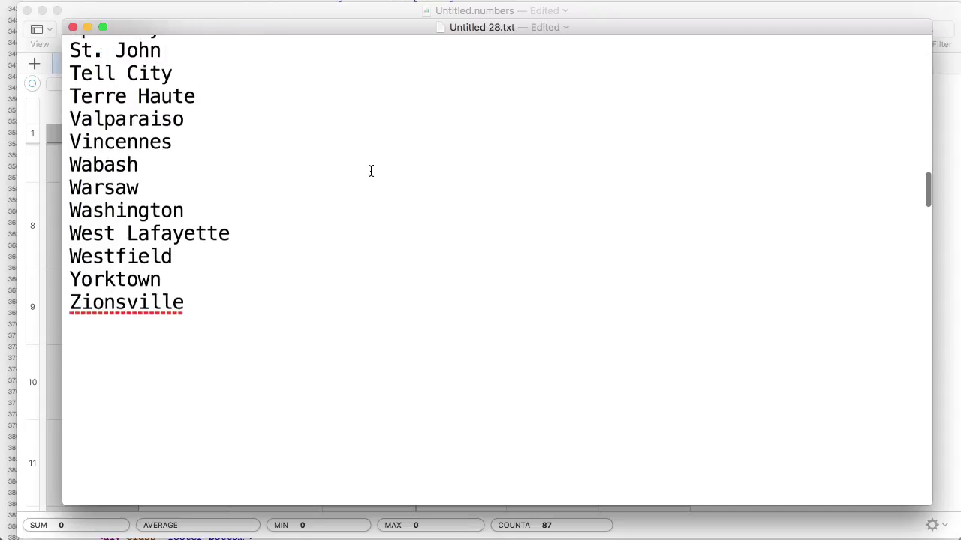
scroll(371, 171, "down", 2)
scroll(371, 171, "up", 1)
scroll(371, 171, "down", 3)
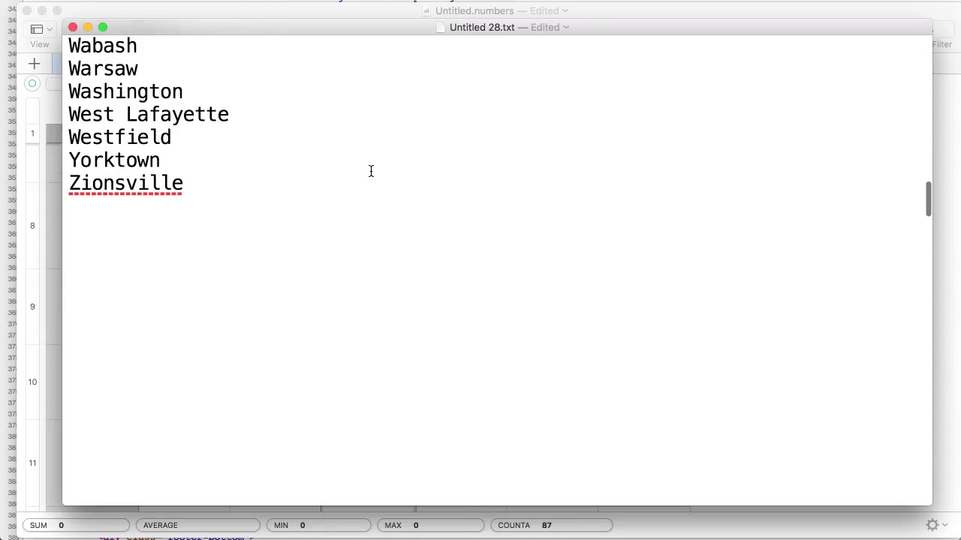
left_click_drag(89, 200, 231, 504)
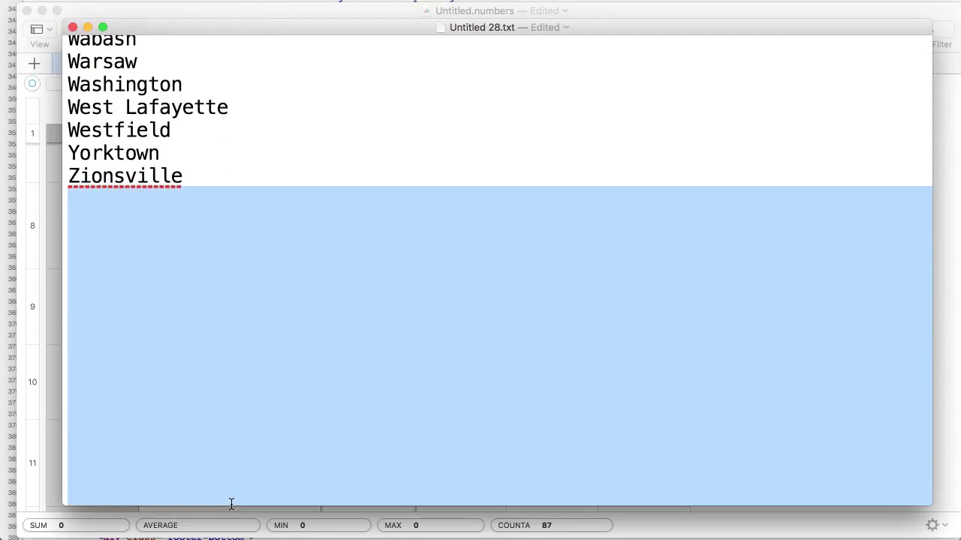
scroll(210, 359, "up", 2)
right_click(210, 359)
left_click(184, 218)
left_click(142, 225)
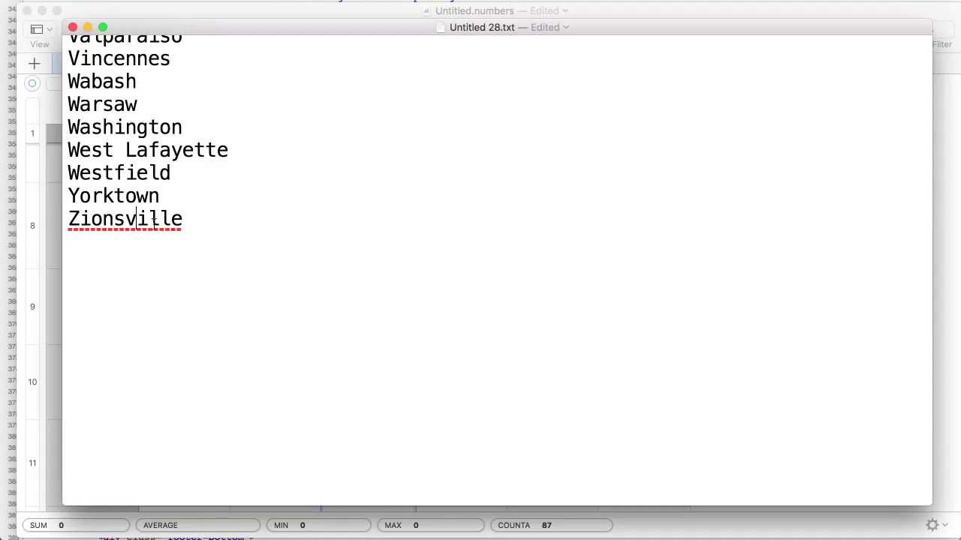
Step: Cut the city names from Anderson to Zionsville, delete the remaining blank lines and paste the names back alone
left_click_drag(192, 223, 70, 69)
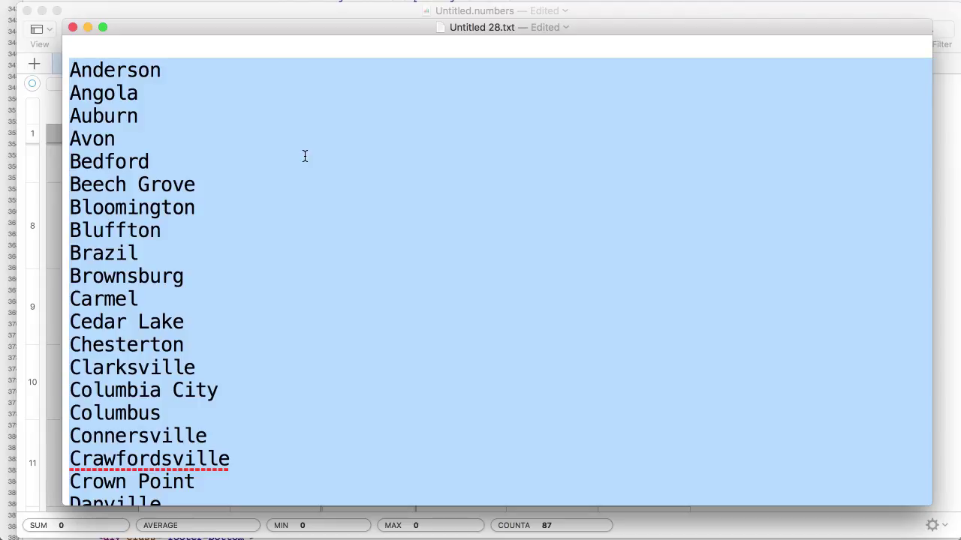
key("super+x")
key("super+a")
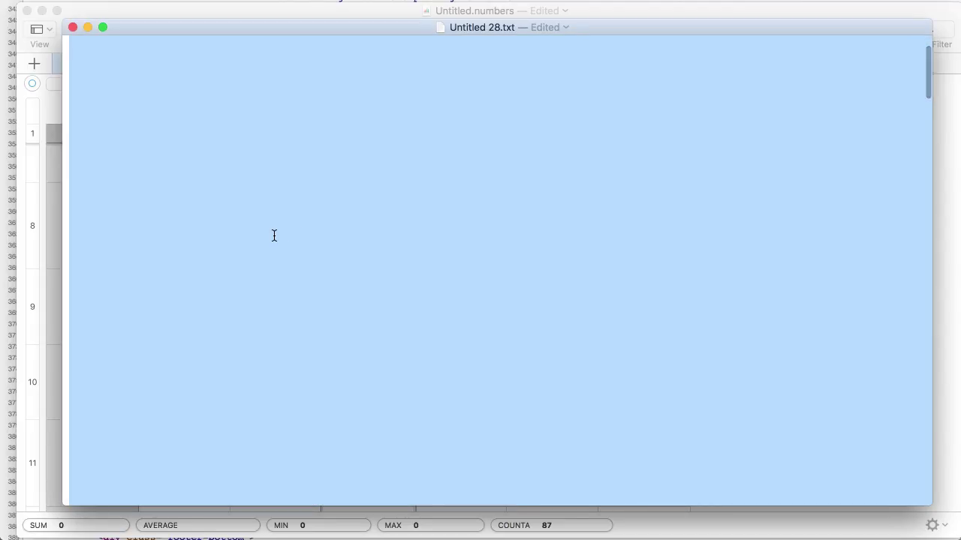
key("BackSpace")
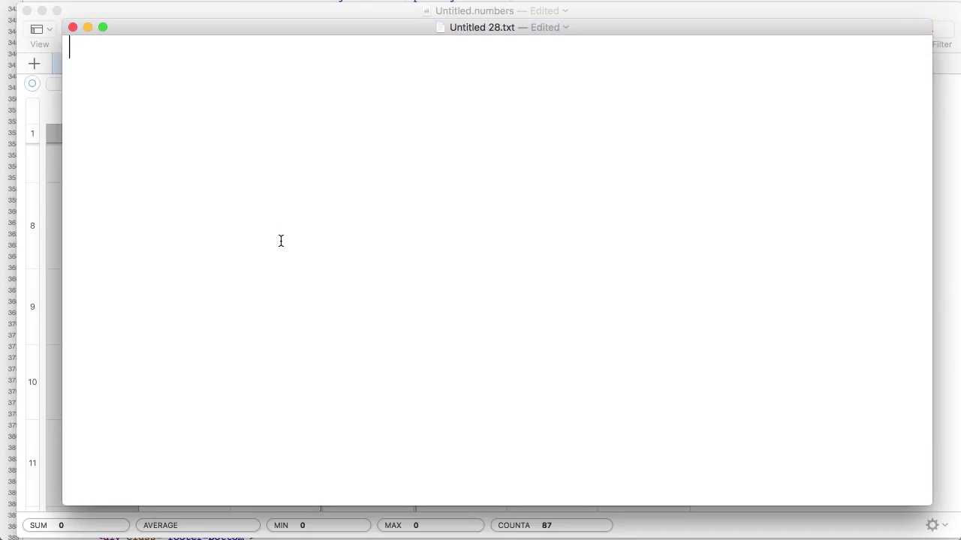
key("super+v")
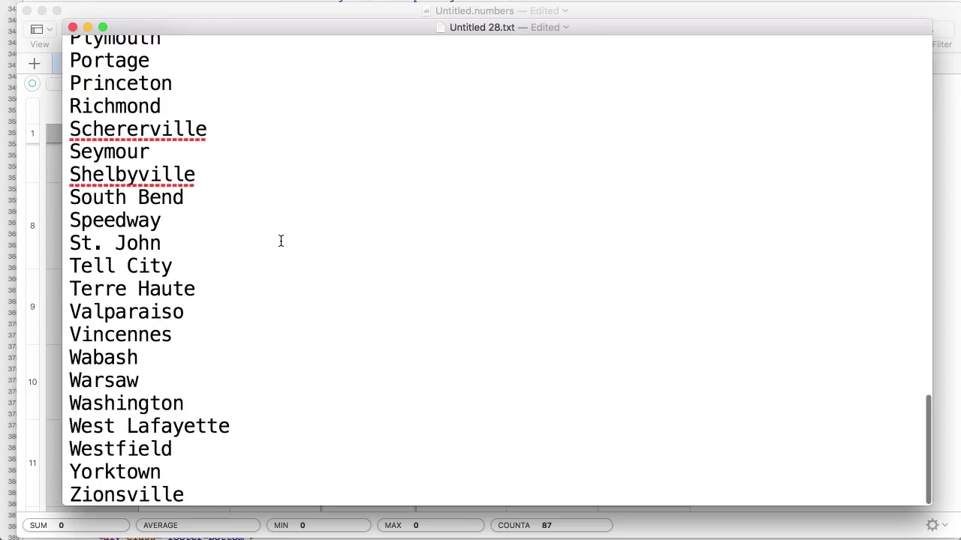
Step: Look through the cleaned list up to Anderson and select all the city names
scroll(280, 241, "up", 15)
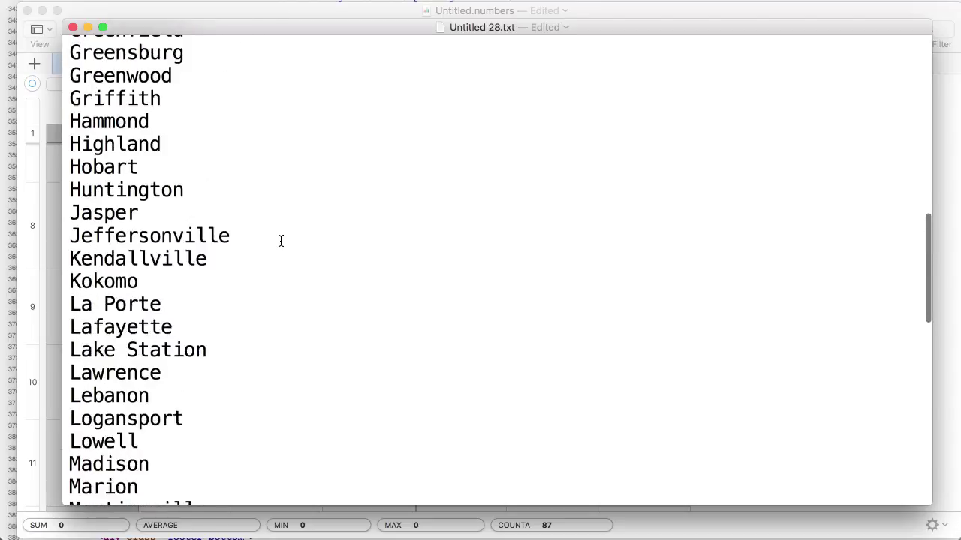
scroll(280, 240, "up", 15)
scroll(281, 241, "up", 2)
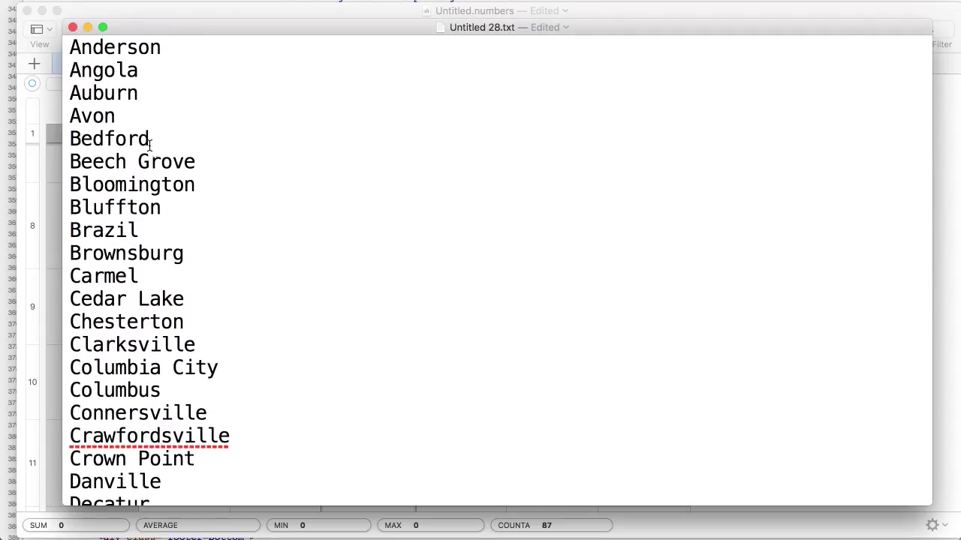
key("super+a")
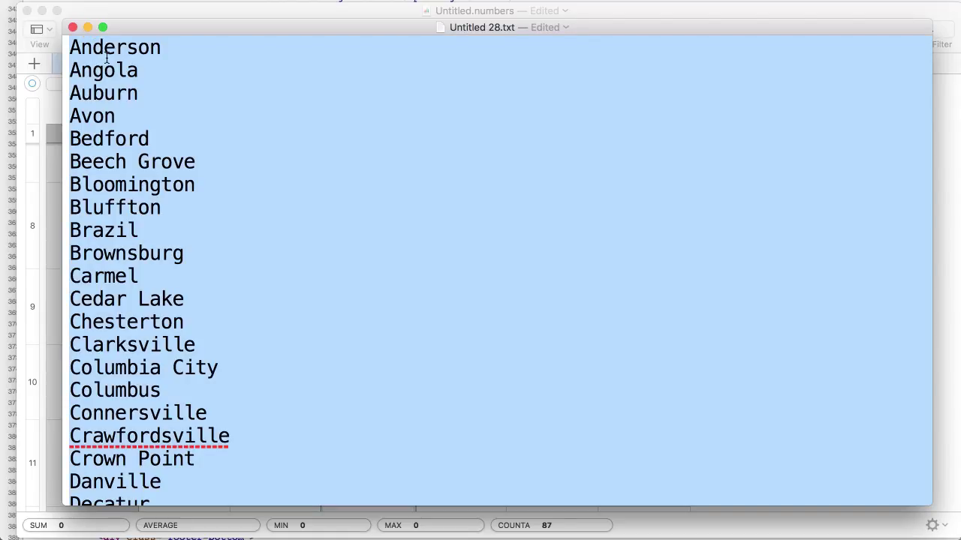
Step: Switch to Numbers, add a new blank sheet and delete Sheet 1
key("super+Tab")
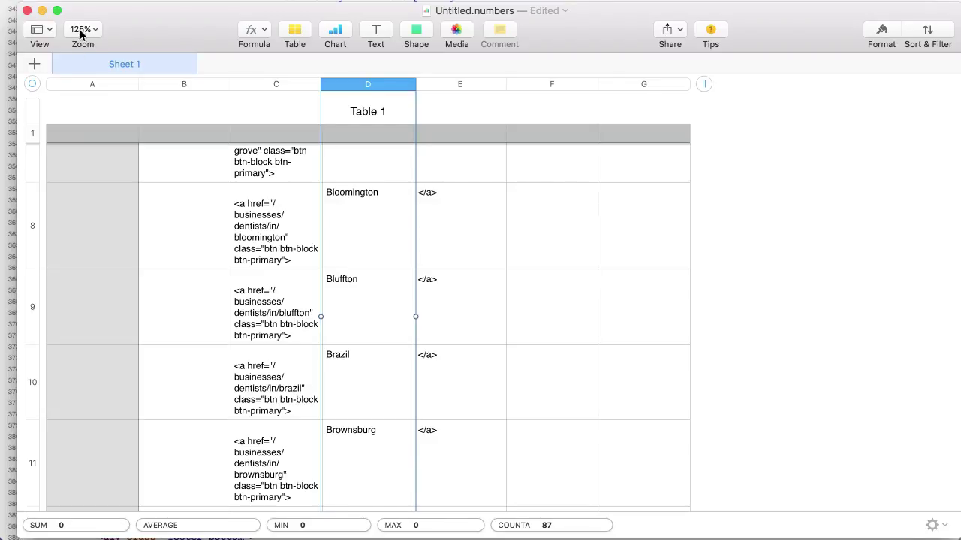
left_click(32, 65)
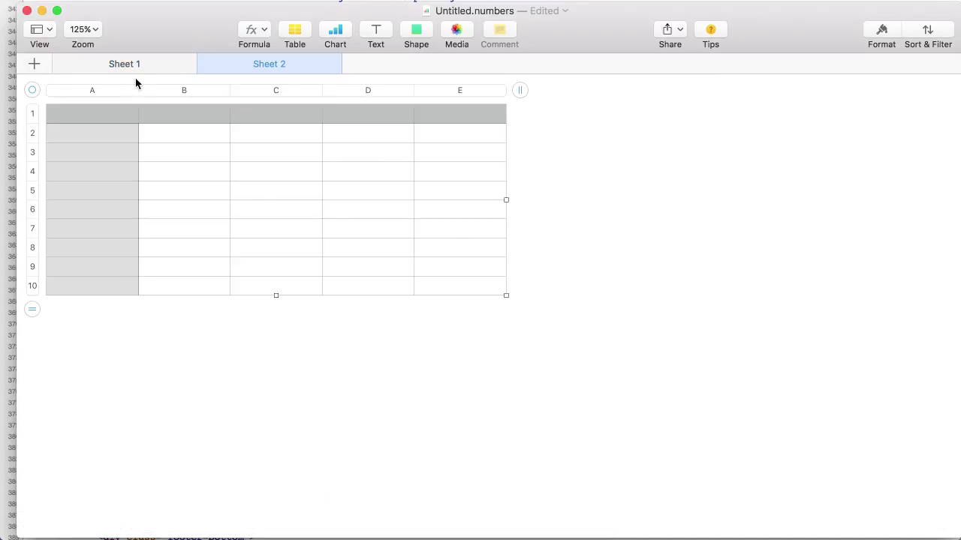
left_click(189, 66)
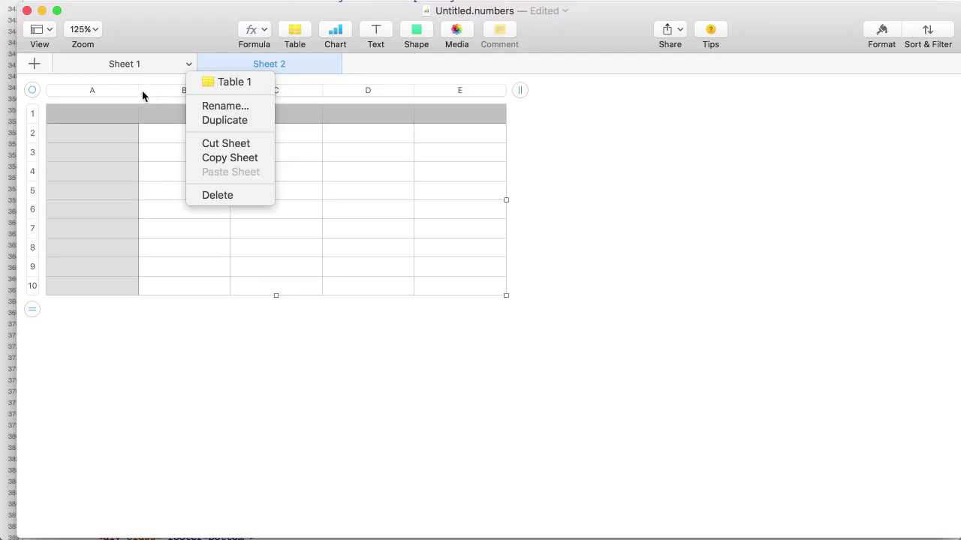
left_click(155, 70)
left_click(152, 58)
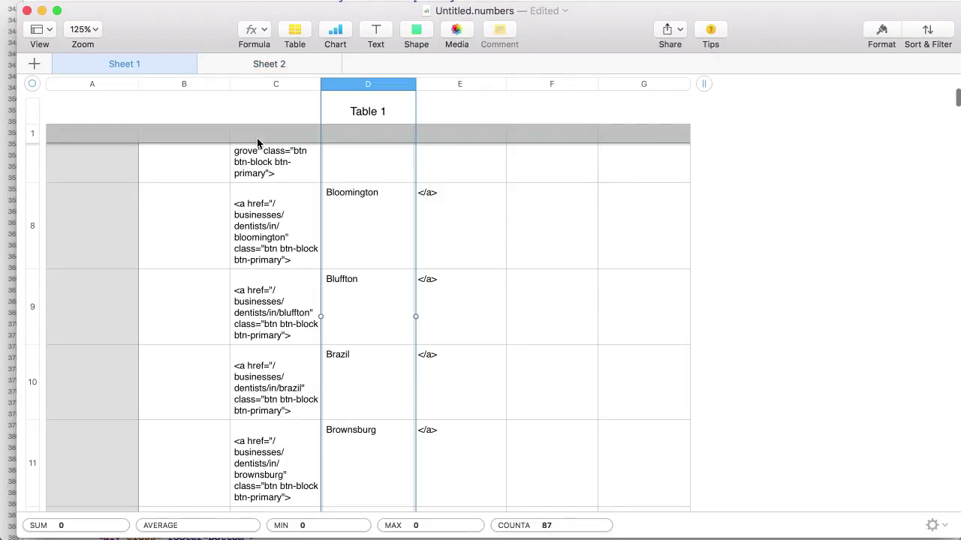
left_click(188, 66)
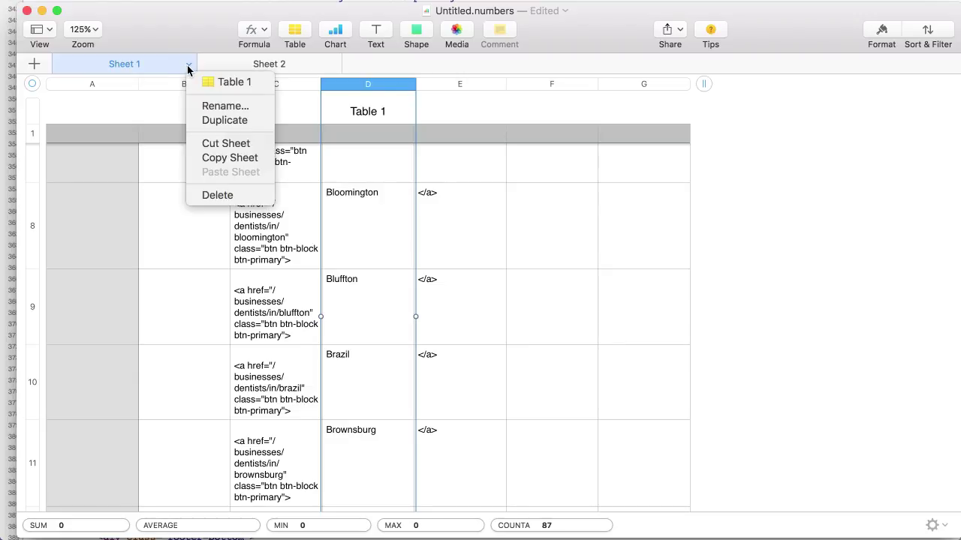
left_click(213, 198)
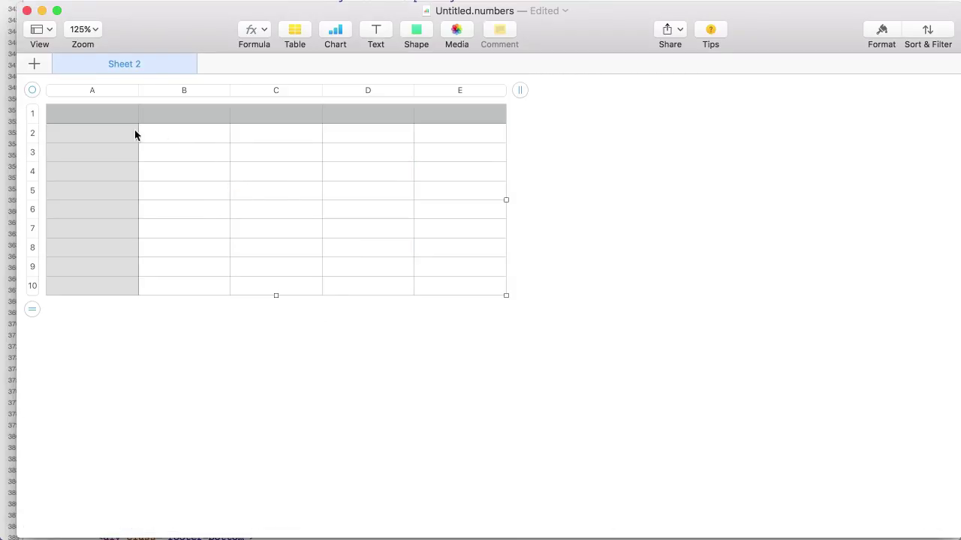
Step: Paste the city names into the blank table starting at cell A2 and look through the list down to Zionsville
left_click(104, 134)
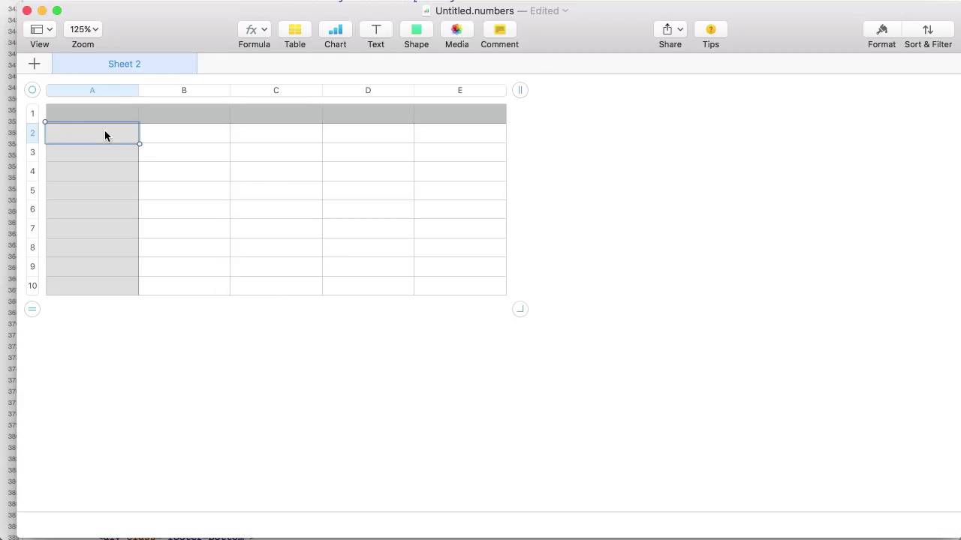
key("cmd+v")
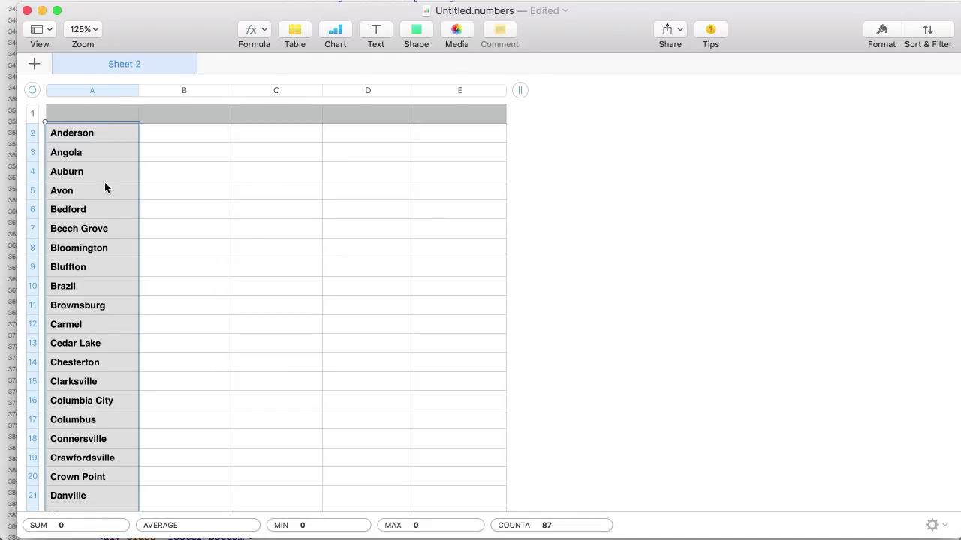
scroll(104, 187, "down", 3)
scroll(105, 184, "down", 15)
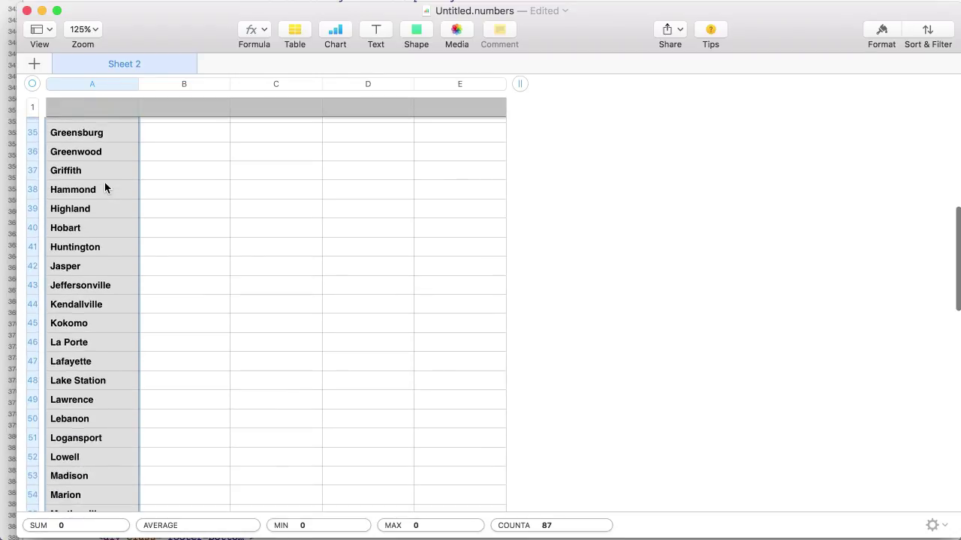
scroll(104, 188, "down", 15)
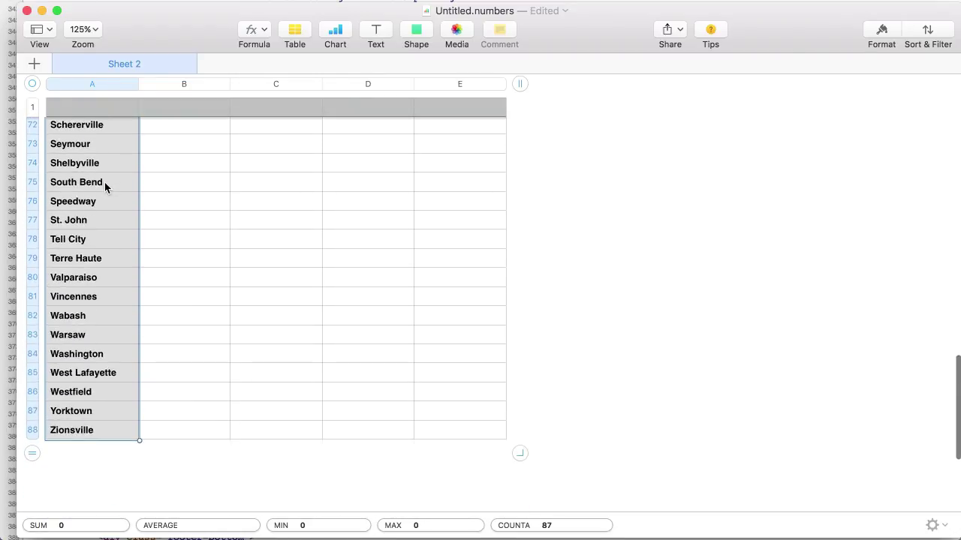
scroll(105, 187, "down", 1)
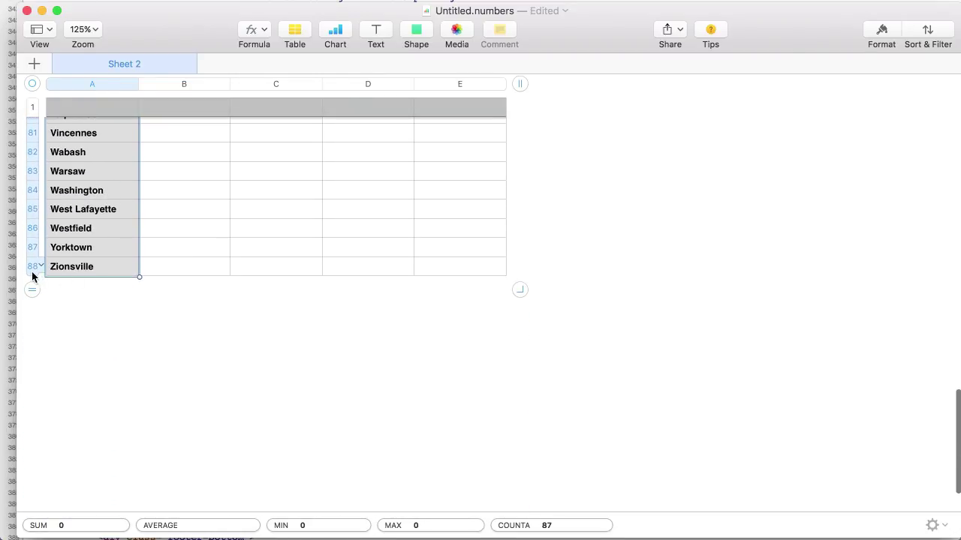
scroll(132, 251, "up", 20)
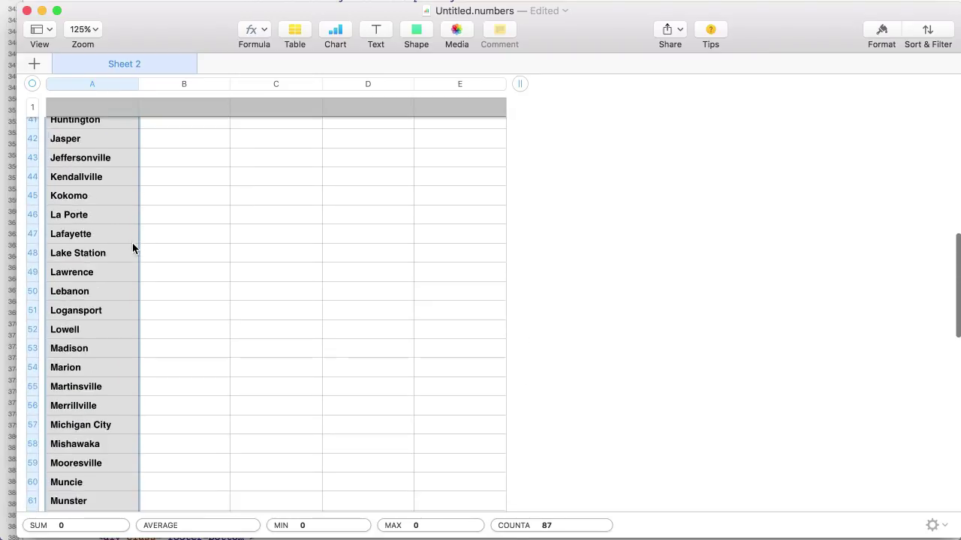
scroll(132, 249, "up", 8)
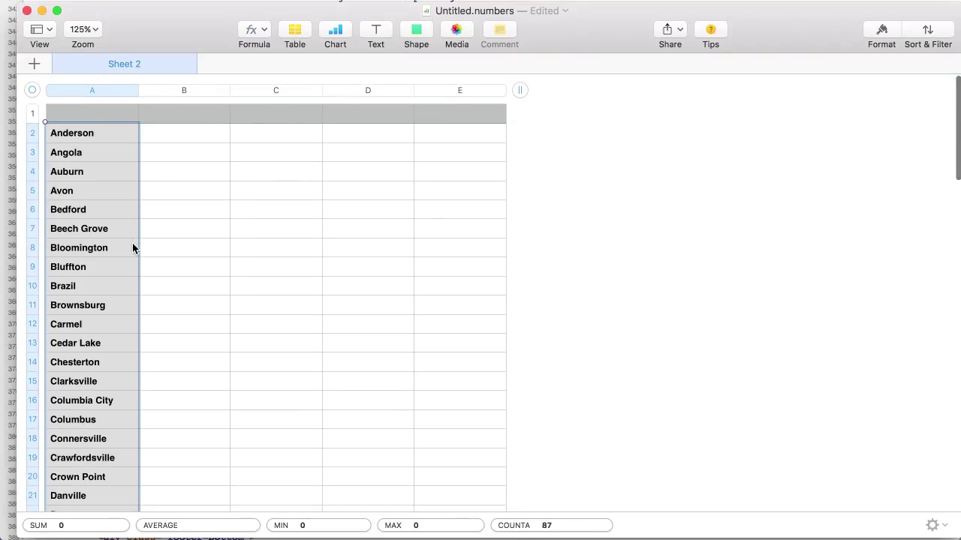
Step: Switch to the browser, look over Indiana's Choose a City page for comparison, and return to the text document
key("super+Tab")
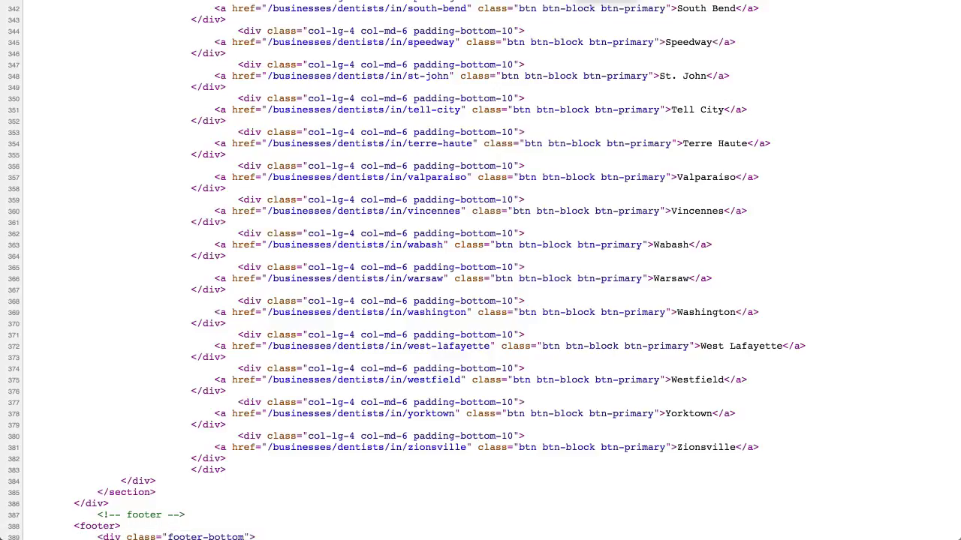
key("super+Tab")
scroll(502, 161, "up", 6)
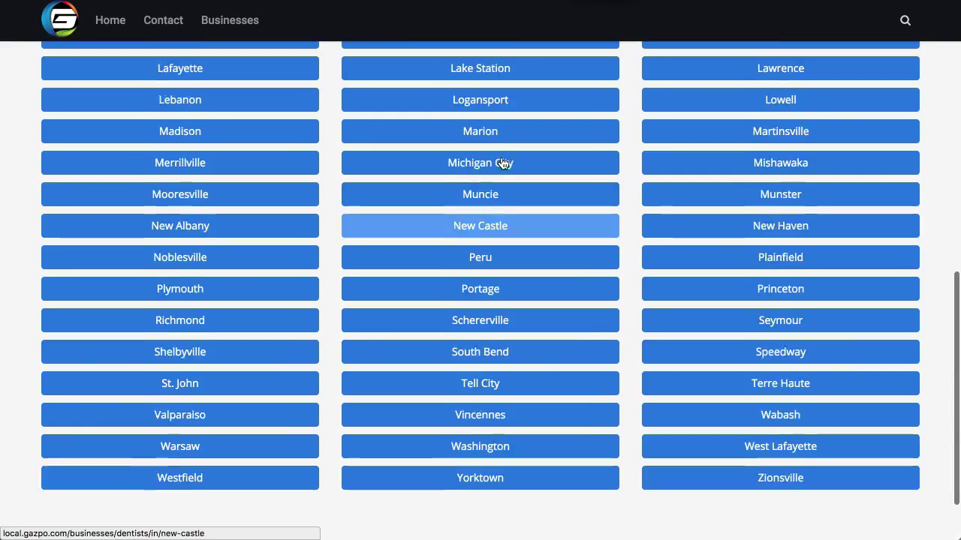
scroll(480, 304, "up", 3)
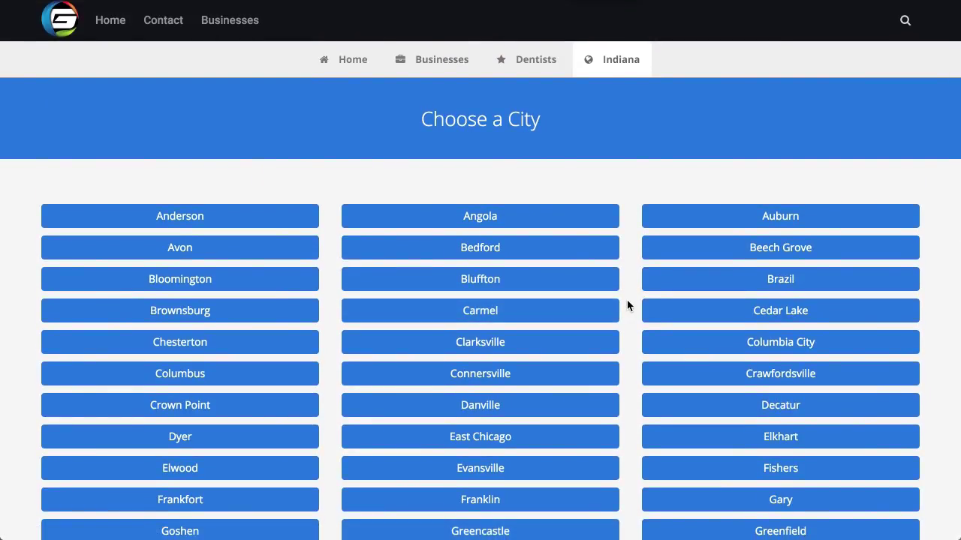
key("super+Tab")
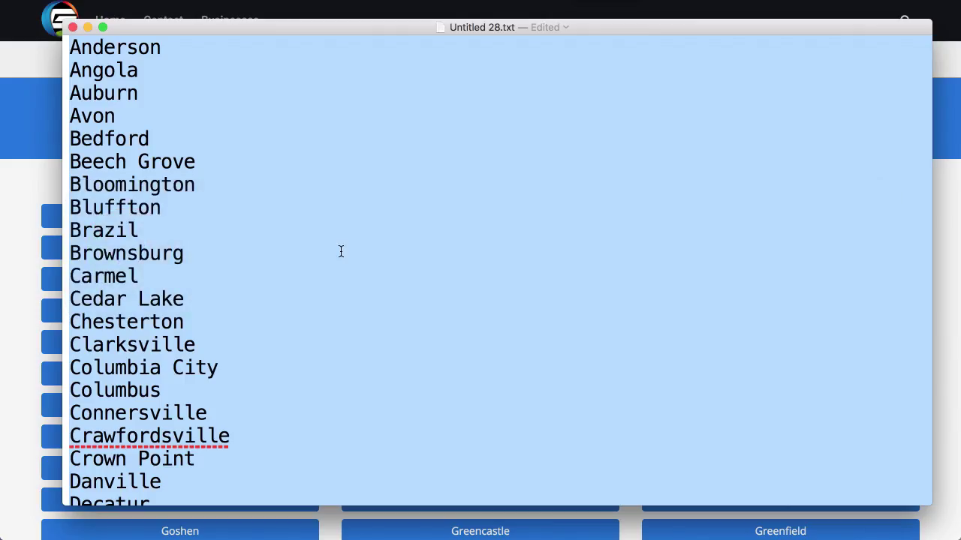
Step: Look through the city names in the text document, then switch to Numbers and review the same names in column A
left_click(119, 156)
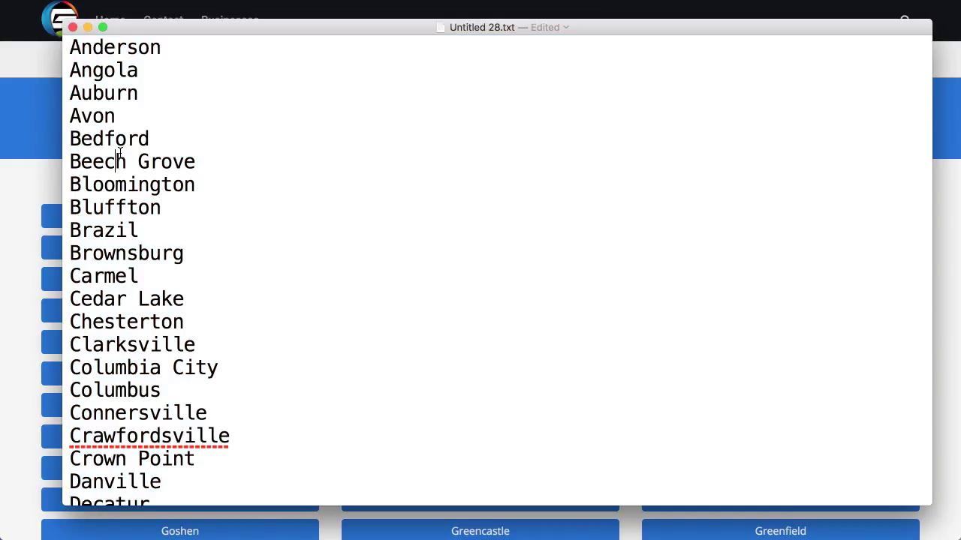
scroll(213, 213, "down", 10)
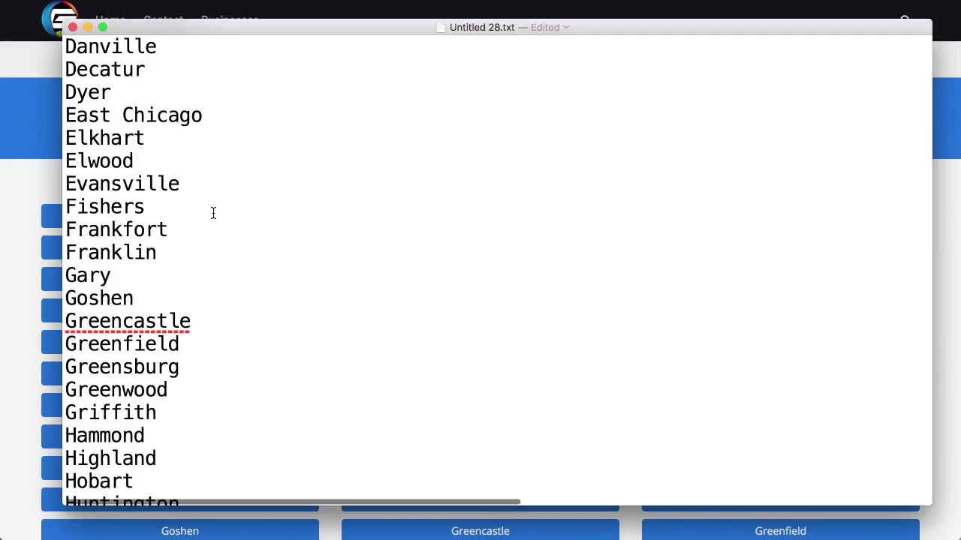
key("super+Tab")
key("super+Tab")
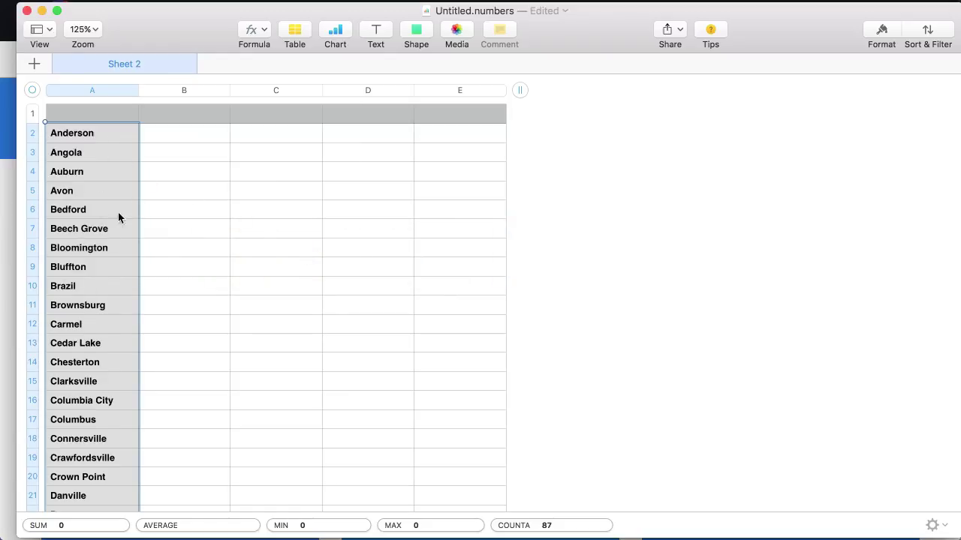
scroll(108, 291, "down", 15)
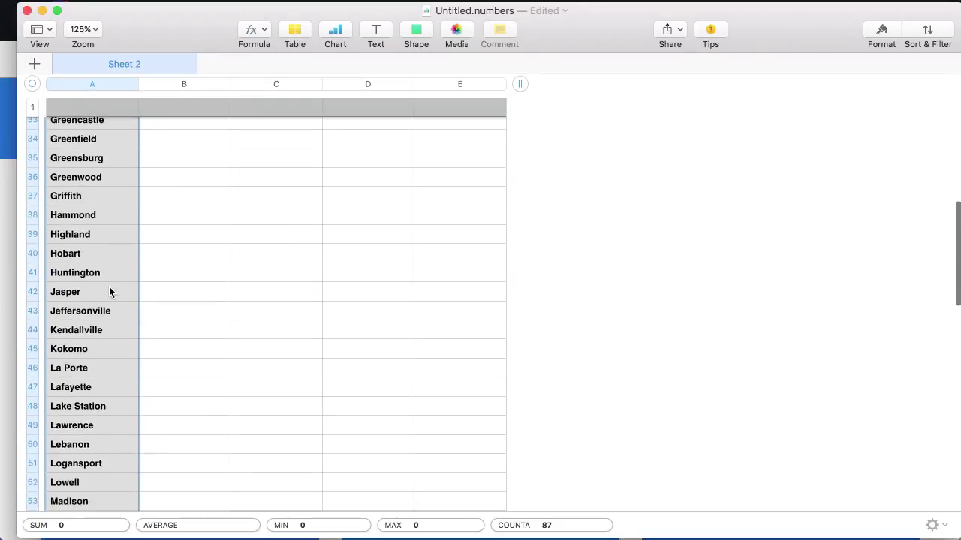
scroll(109, 292, "down", 7)
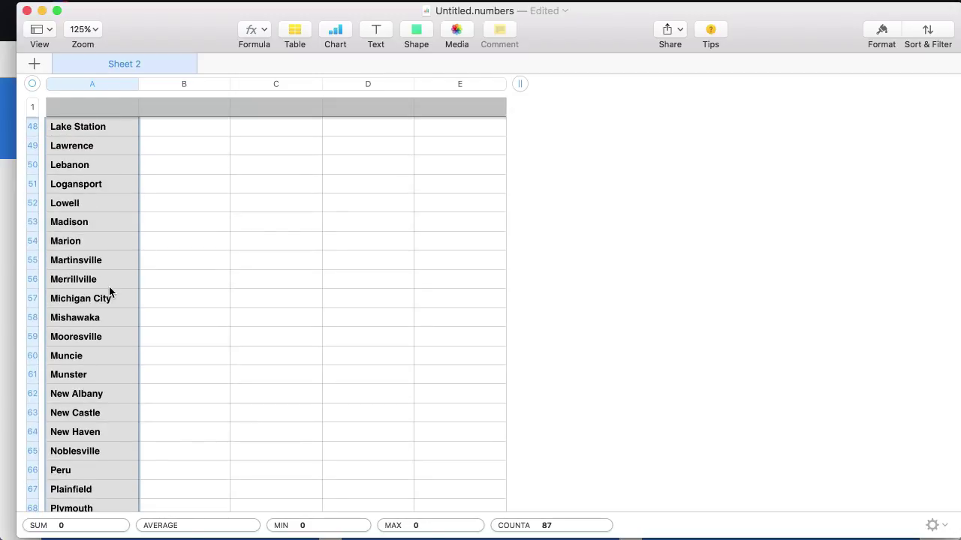
Step: Switch to the browser's page source and examine how the city name Valparaiso sits between its link tags
key("super+Tab")
key("super+Tab")
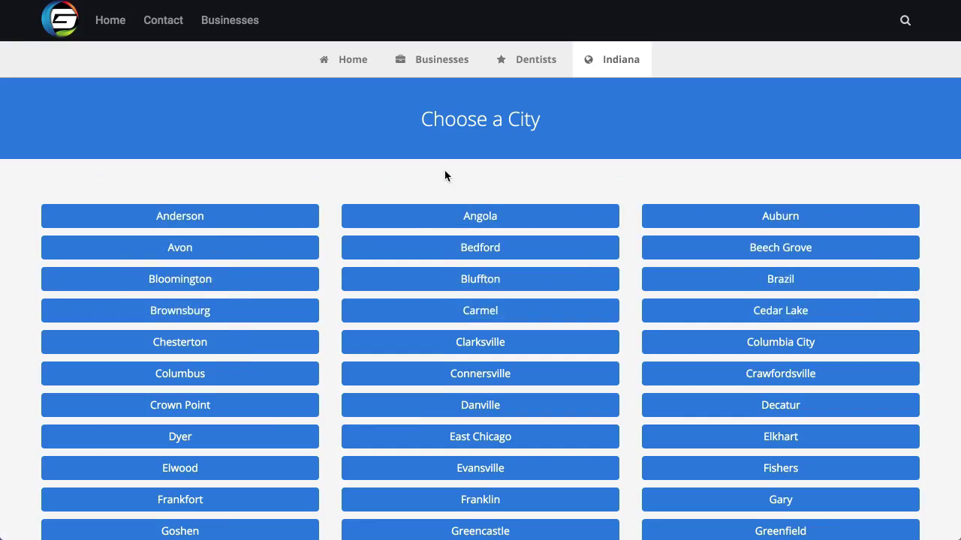
key("ctrl+Tab")
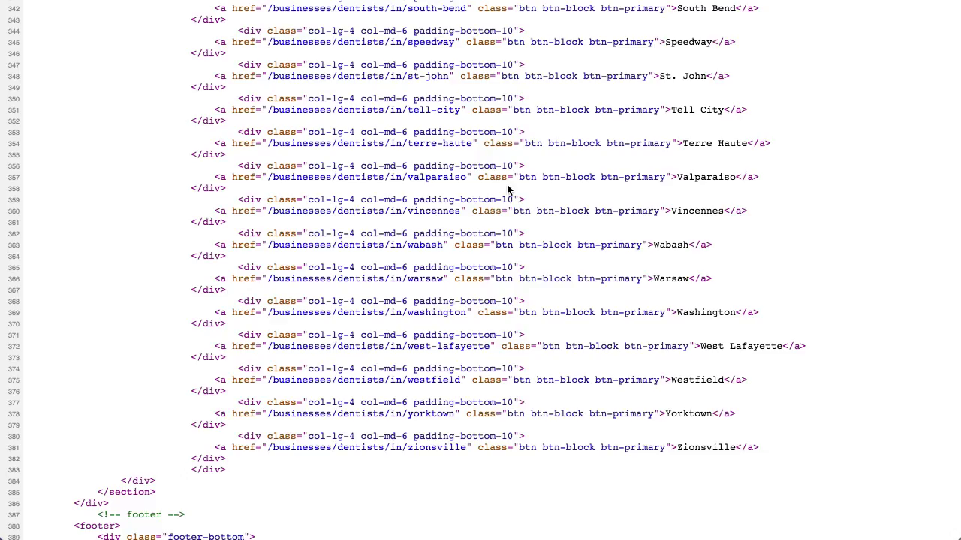
double_click(702, 177)
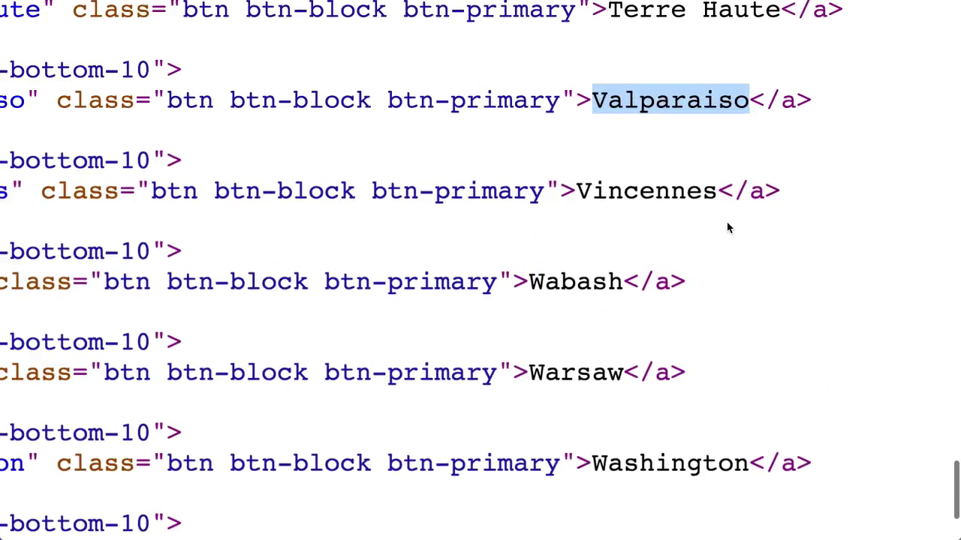
left_click(610, 189)
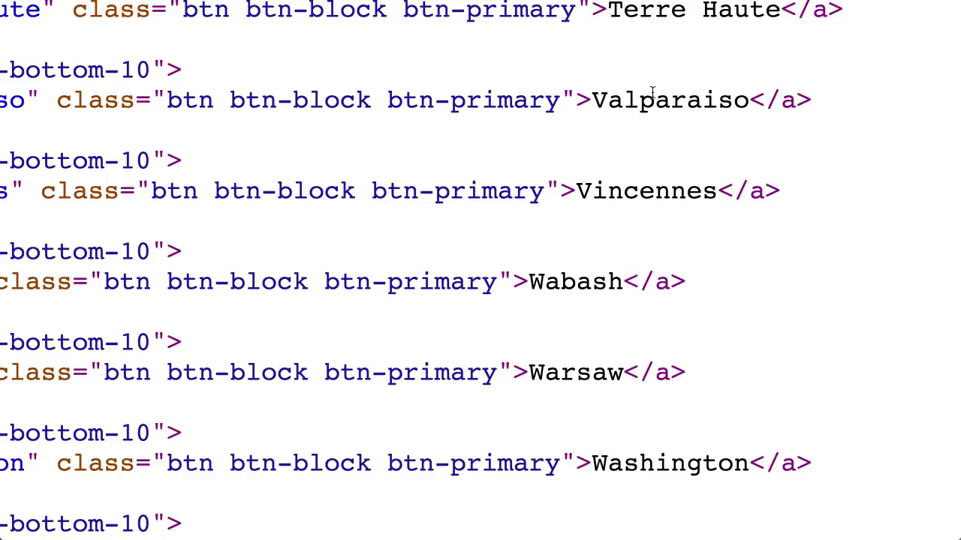
Step: Return to the text document, select all the city names, review them from Anderson to Zionsville, and switch to Numbers
key("super+Tab")
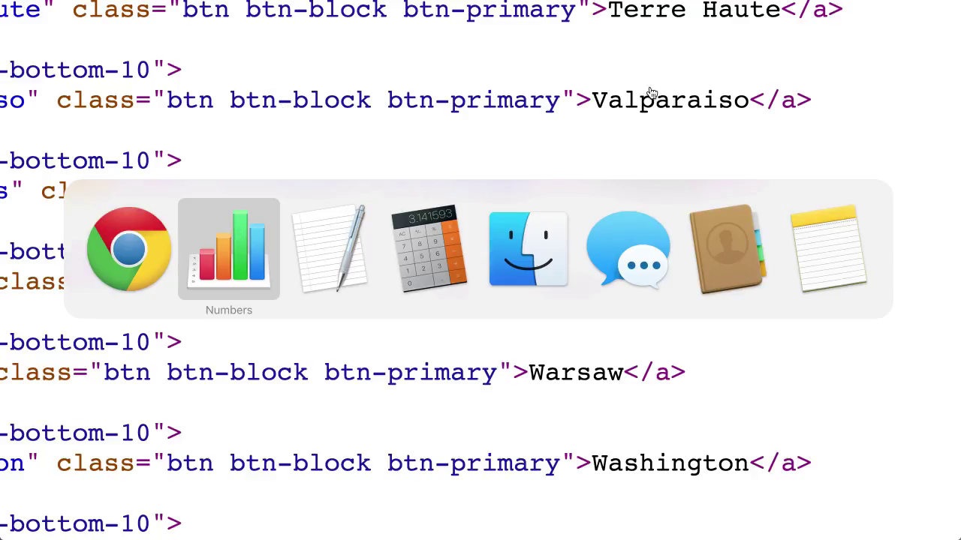
key("super+Tab")
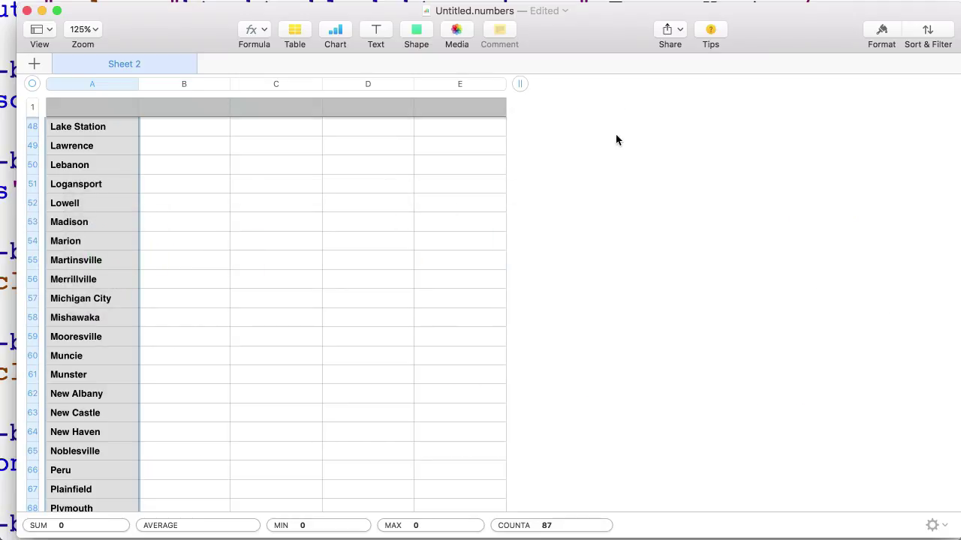
key("super+Tab")
left_click(333, 232)
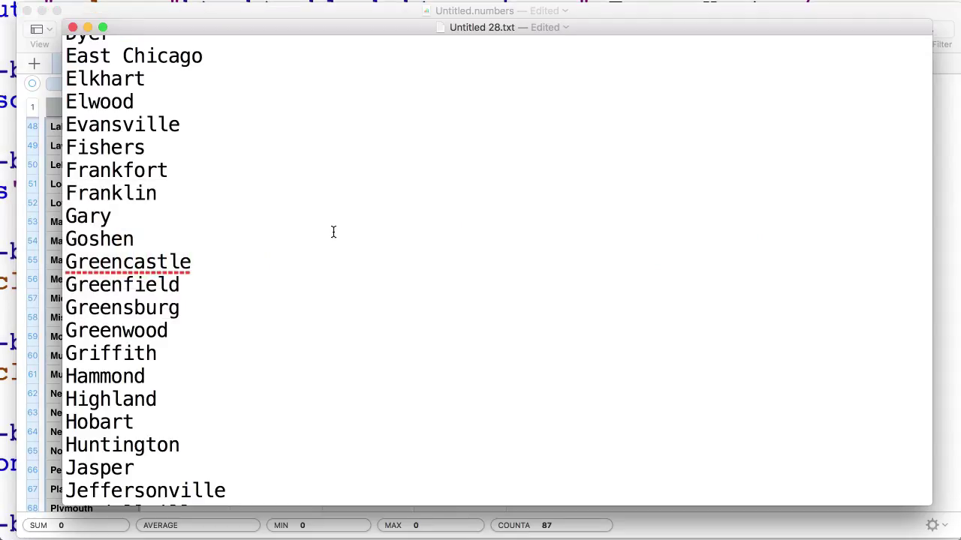
triple_click(136, 168)
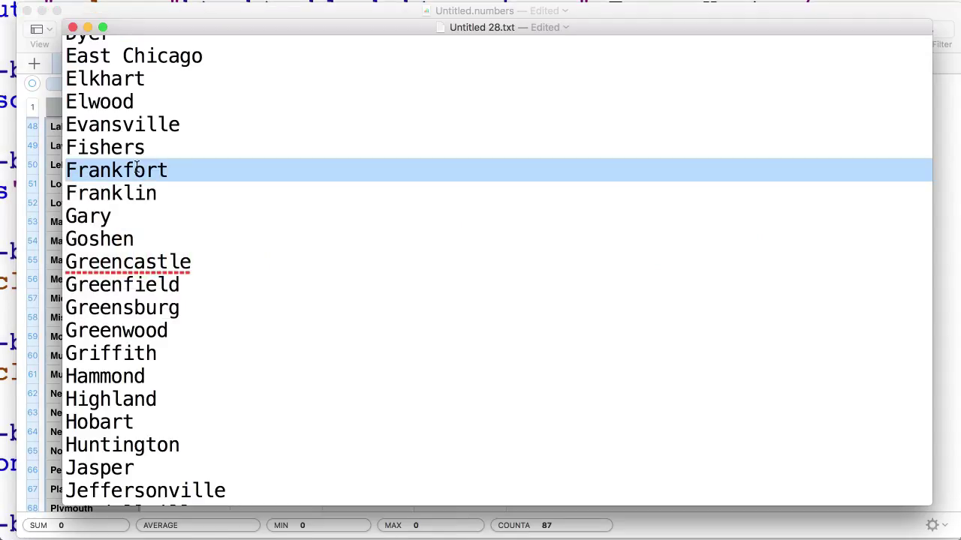
key("super+a")
scroll(136, 168, "up", 10)
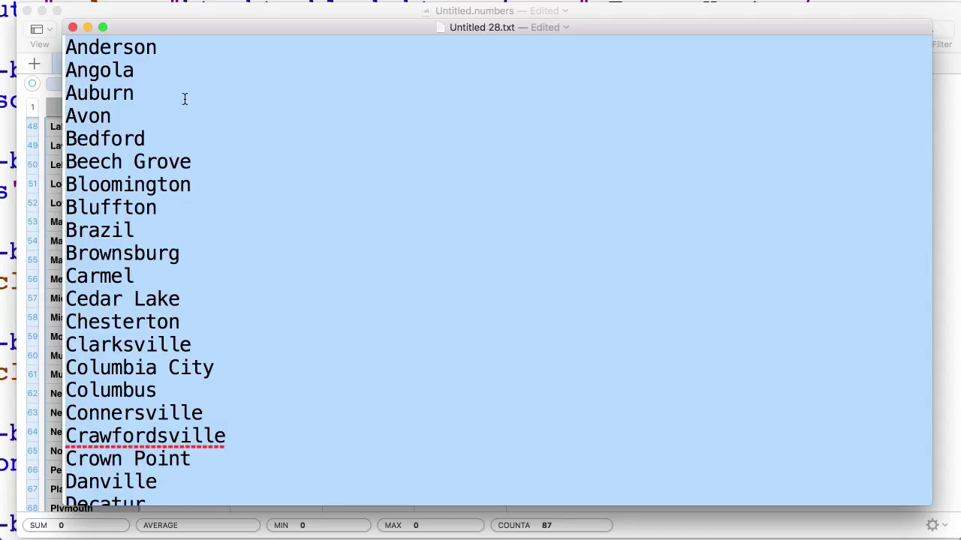
scroll(165, 171, "down", 15)
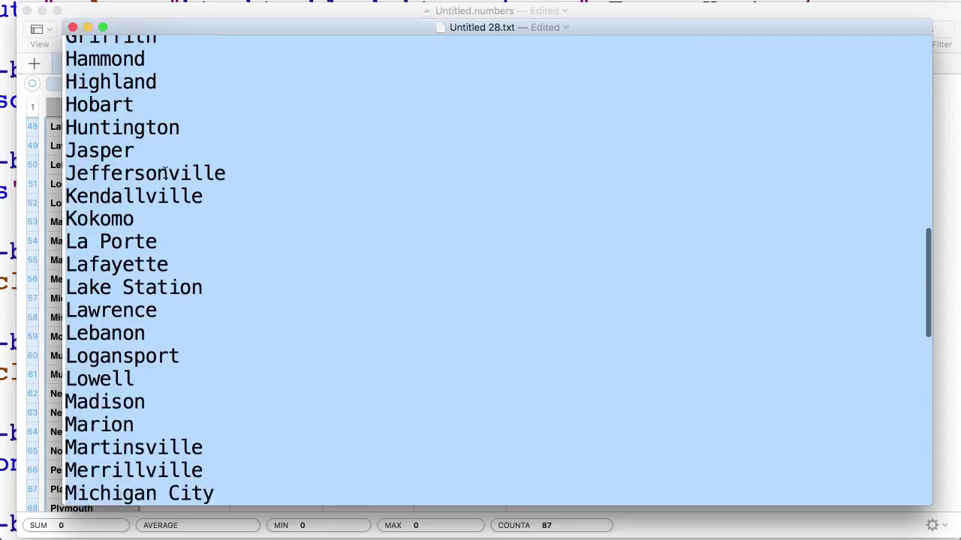
scroll(165, 171, "down", 10)
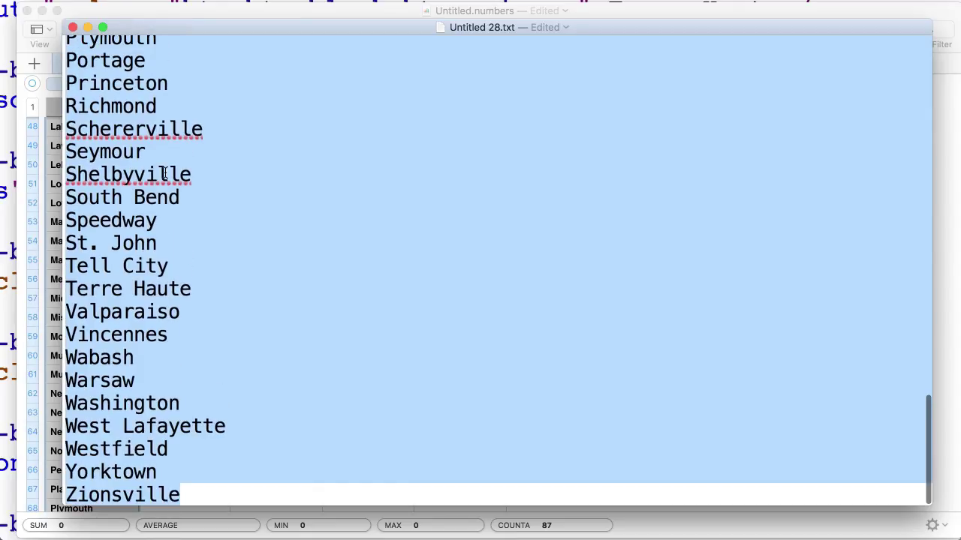
key("super+Tab")
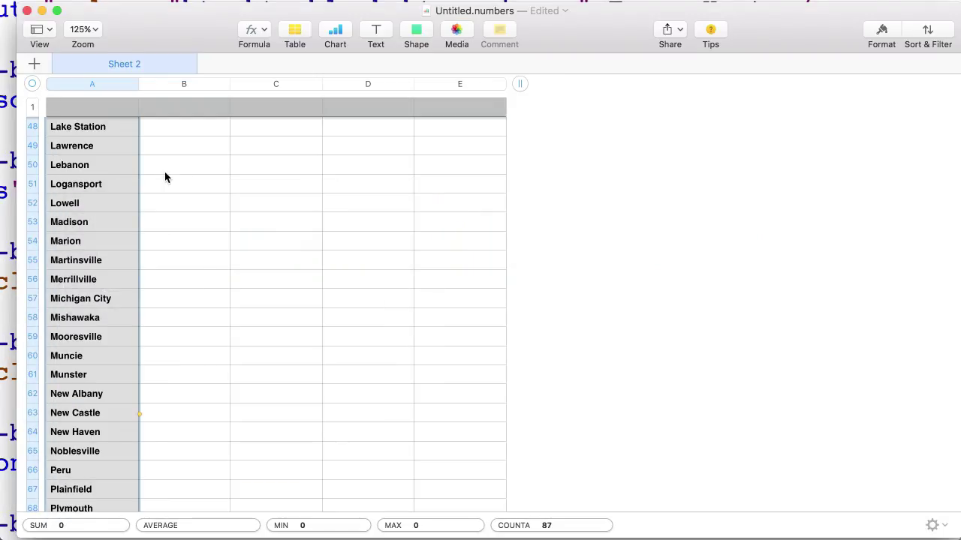